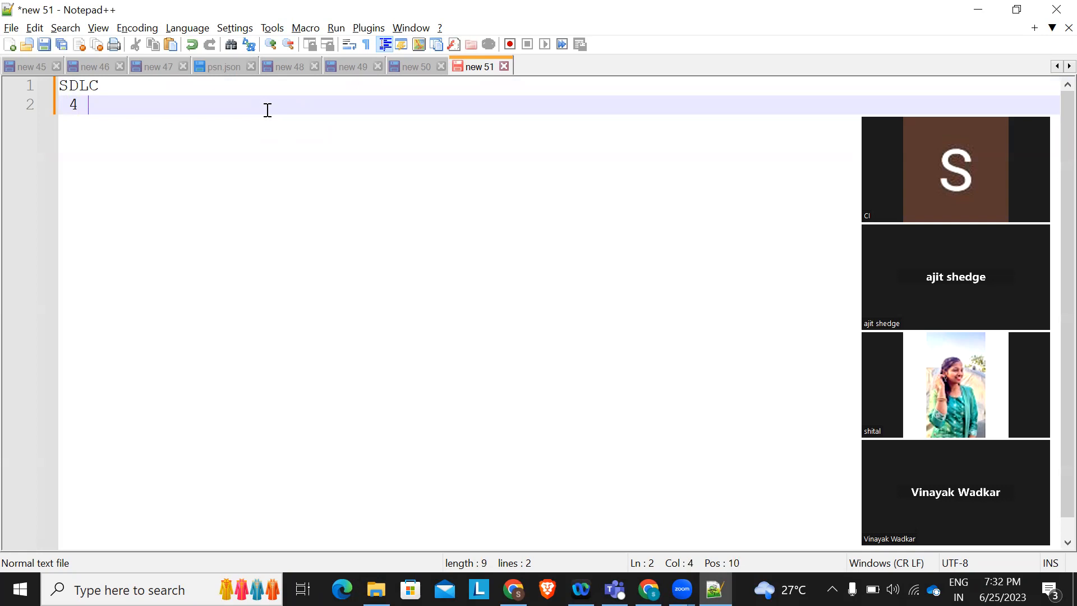
# Add '5 - testing' and '6 - deployement' lines below '4 - coding', then a blank line
pyautogui.press('Return')
pyautogui.write('5 - testing')
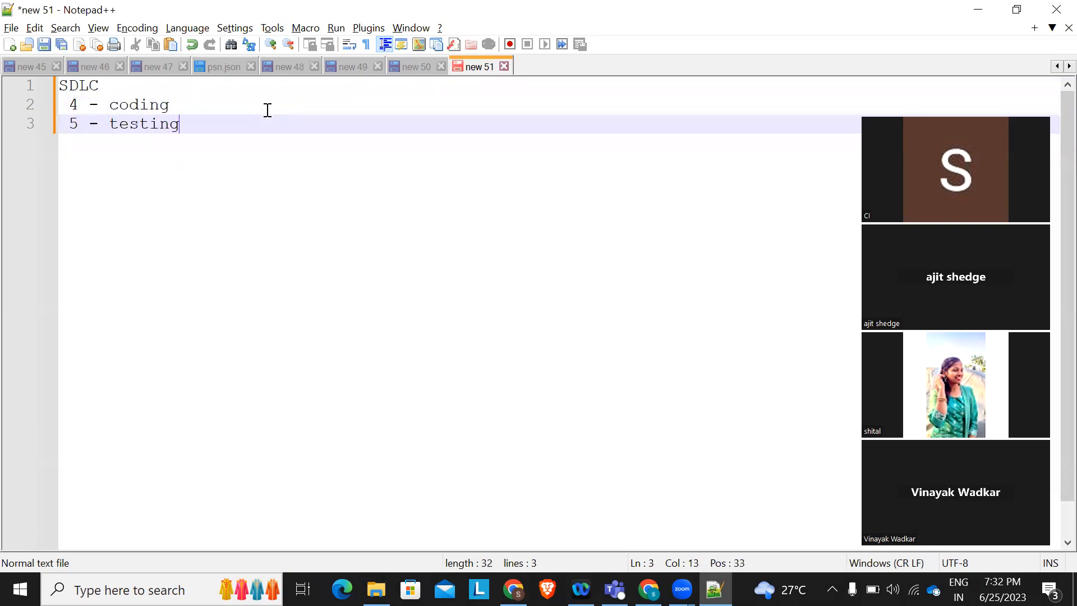
pyautogui.press('Return')
pyautogui.write('6 ')
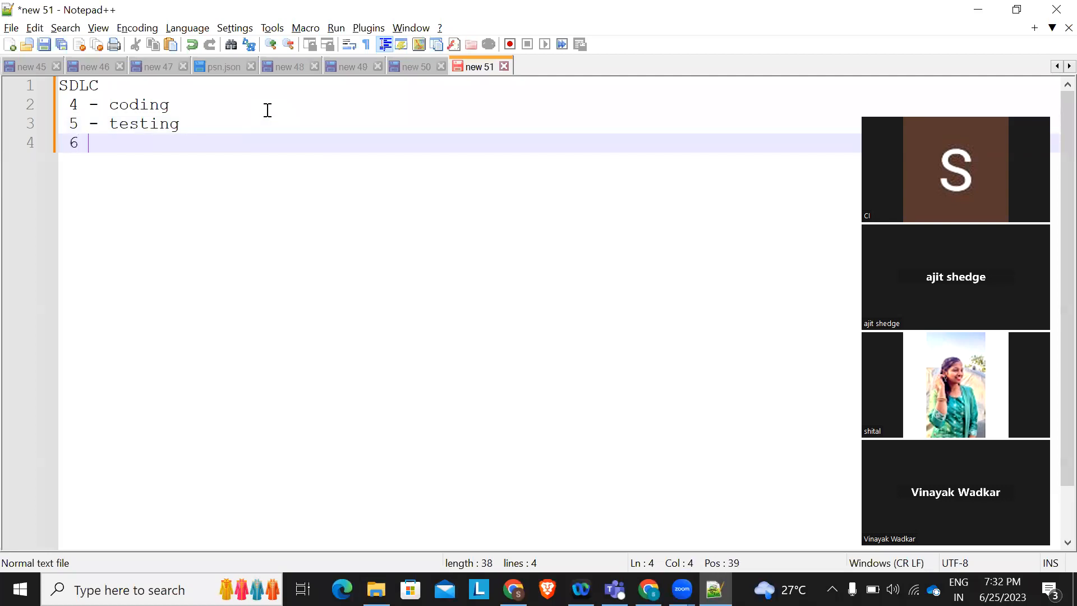
pyautogui.write('- deploy')
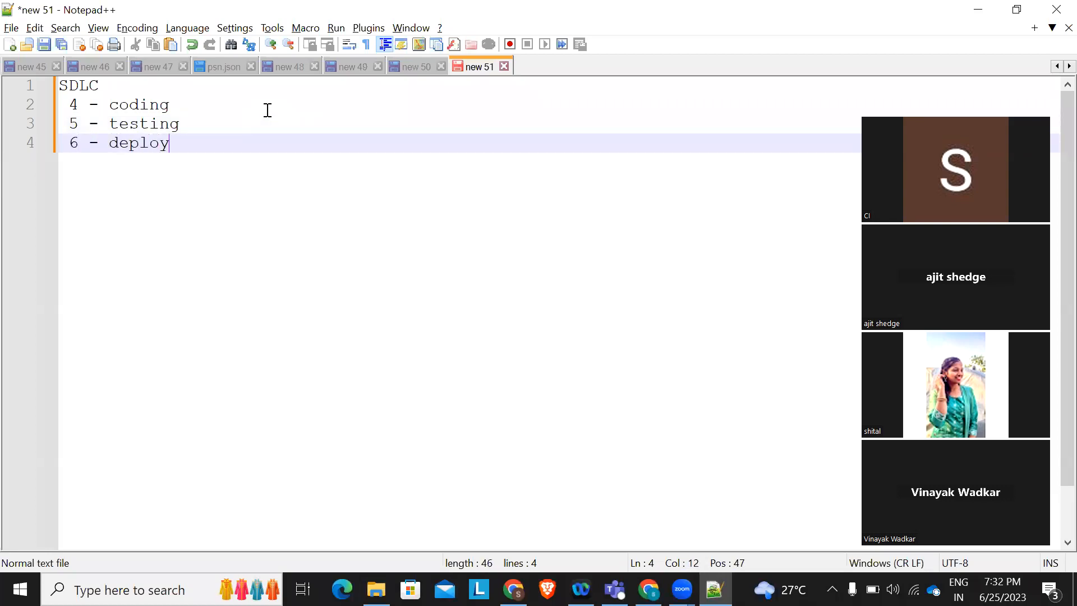
pyautogui.write('ement')
pyautogui.press('Return')
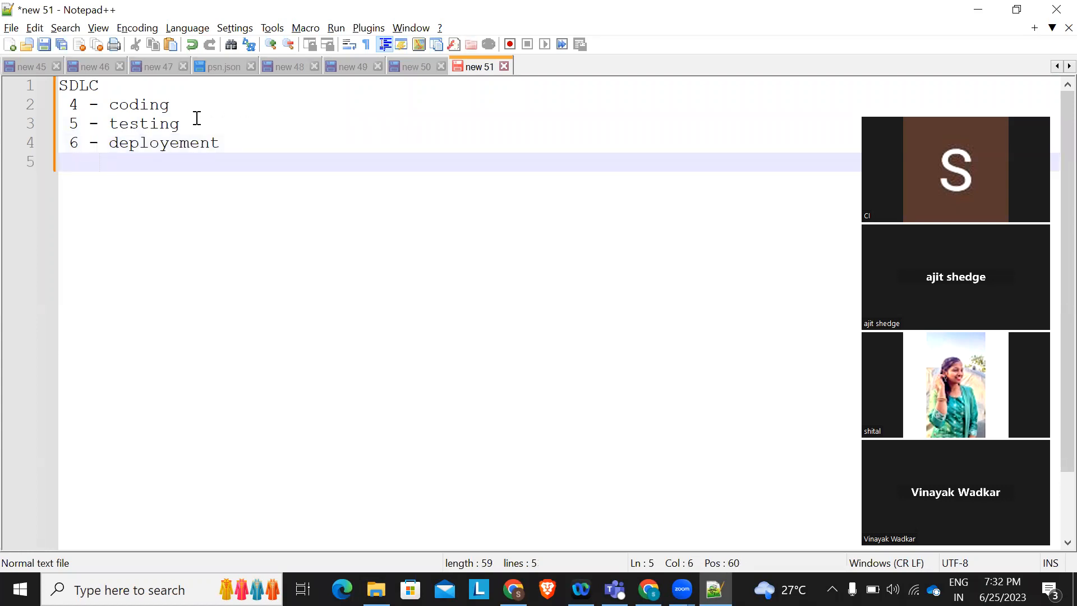
pyautogui.moveTo(197, 118); pyautogui.dragTo(108, 105)
pyautogui.moveTo(28, 125); pyautogui.dragTo(28, 104)
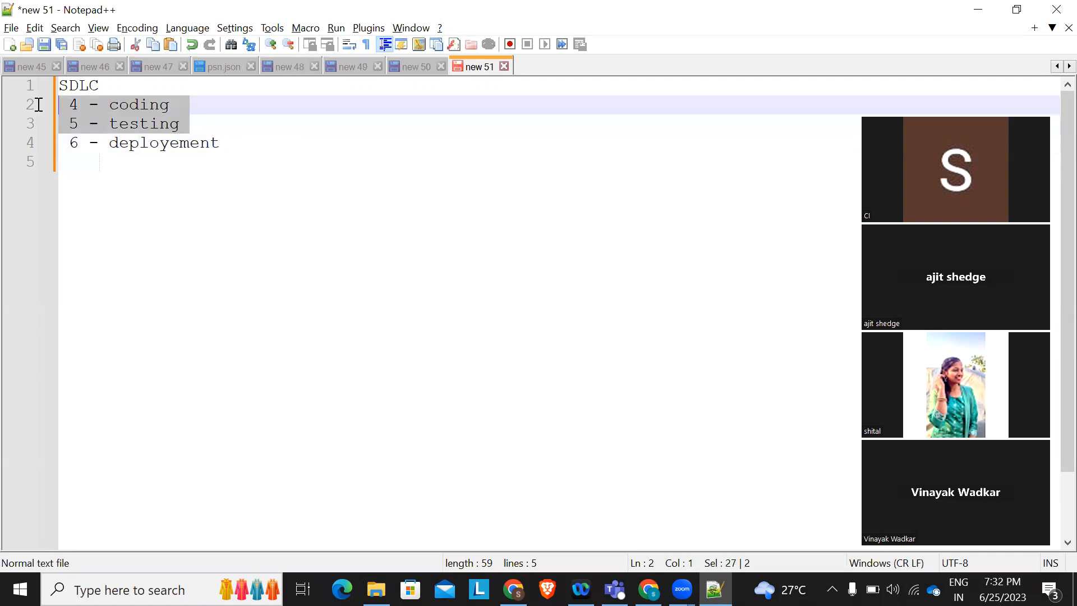
pyautogui.click(231, 185)
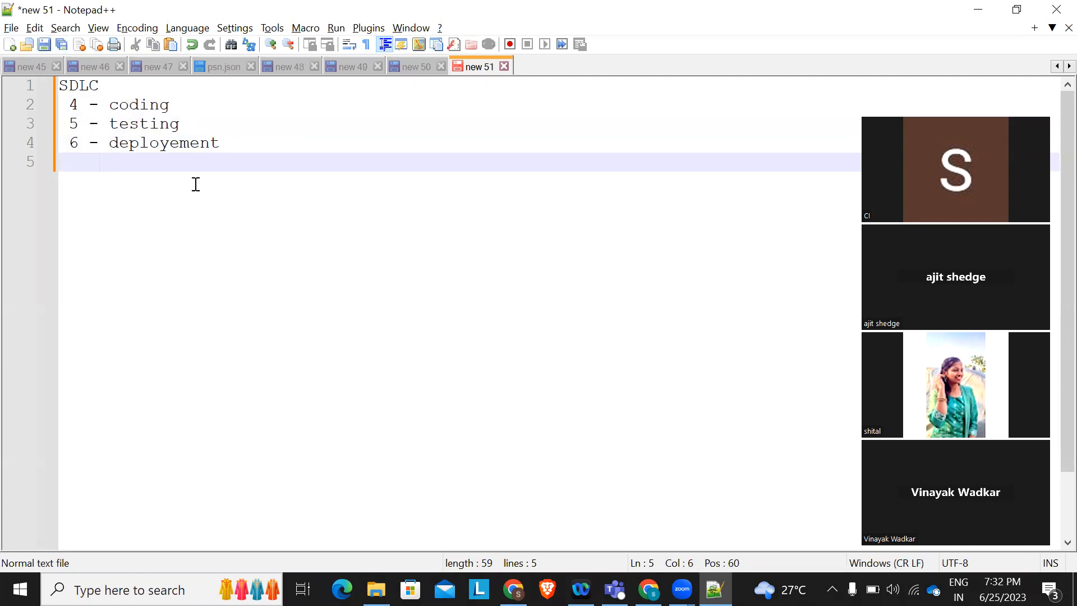
# Type '1.build -' on a new indented line and begin item '2.' beneath it
pyautogui.press('Return')
pyautogui.write('build')
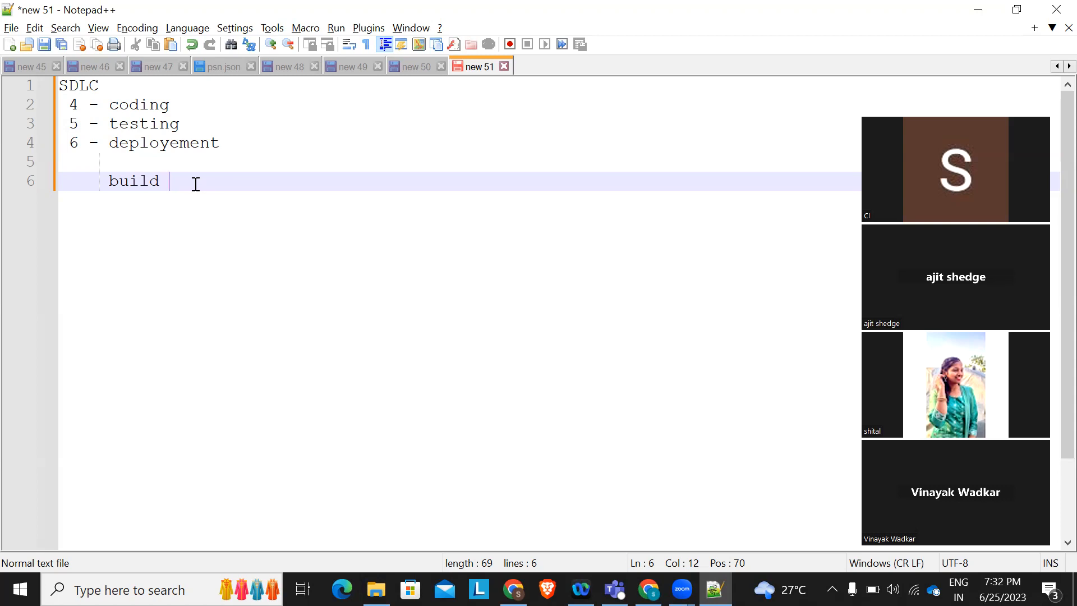
pyautogui.press('BackSpace')
pyautogui.press('BackSpace')
pyautogui.press('BackSpace')
pyautogui.press('BackSpace')
pyautogui.press('BackSpace')
pyautogui.press('BackSpace')
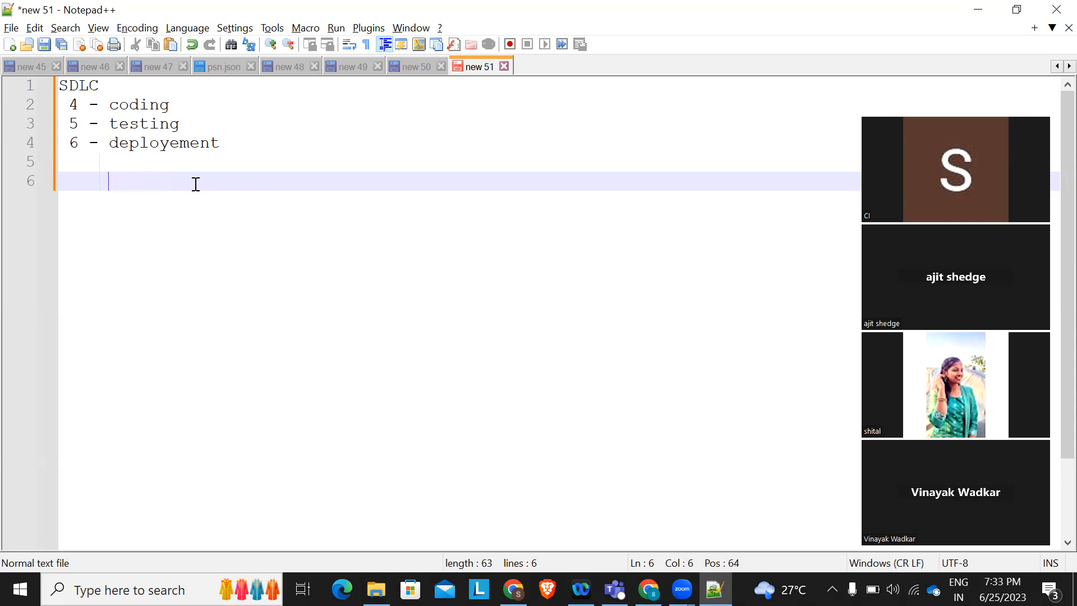
pyautogui.write('1.build  -')
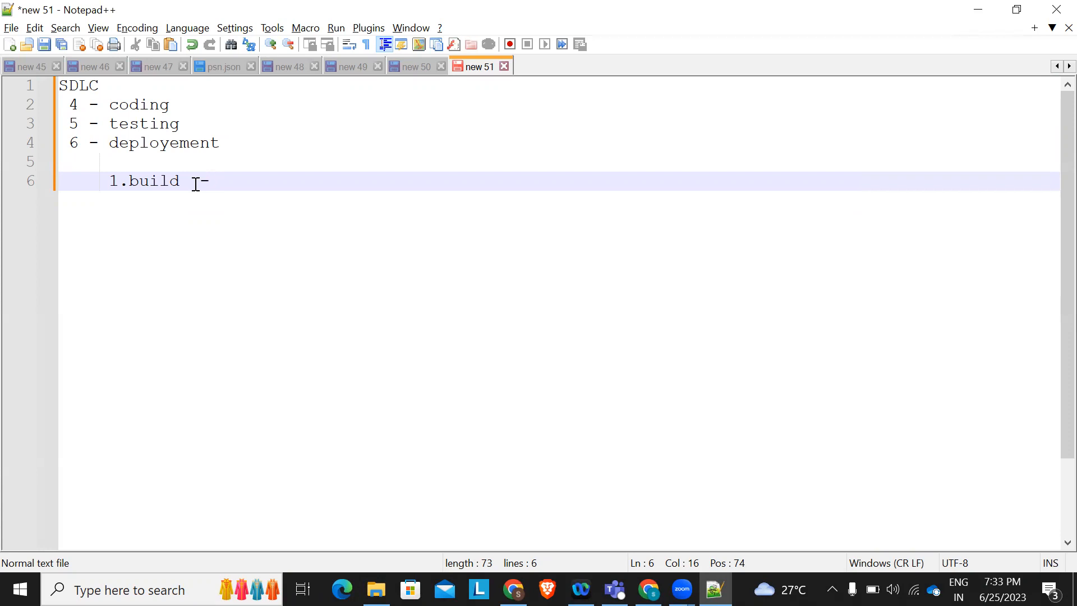
pyautogui.moveTo(110, 181); pyautogui.dragTo(230, 171)
pyautogui.click(227, 176)
pyautogui.press('Return')
pyautogui.write('2.')
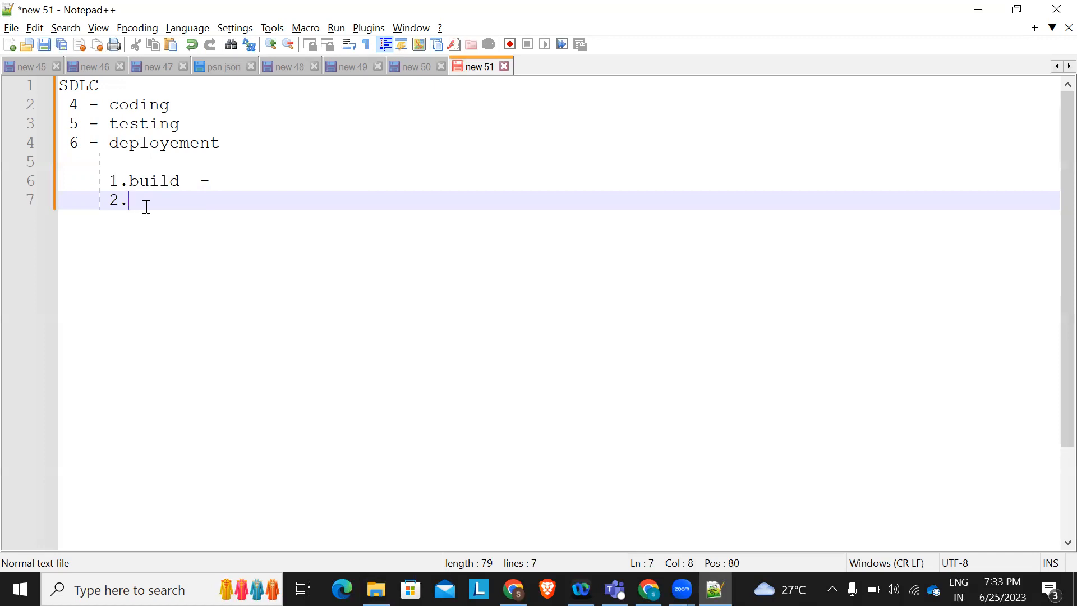
# Name item 2 'Server' and type 'Physicial vs Virtual' on an indented line below
pyautogui.write('Server')
pyautogui.press('Return')
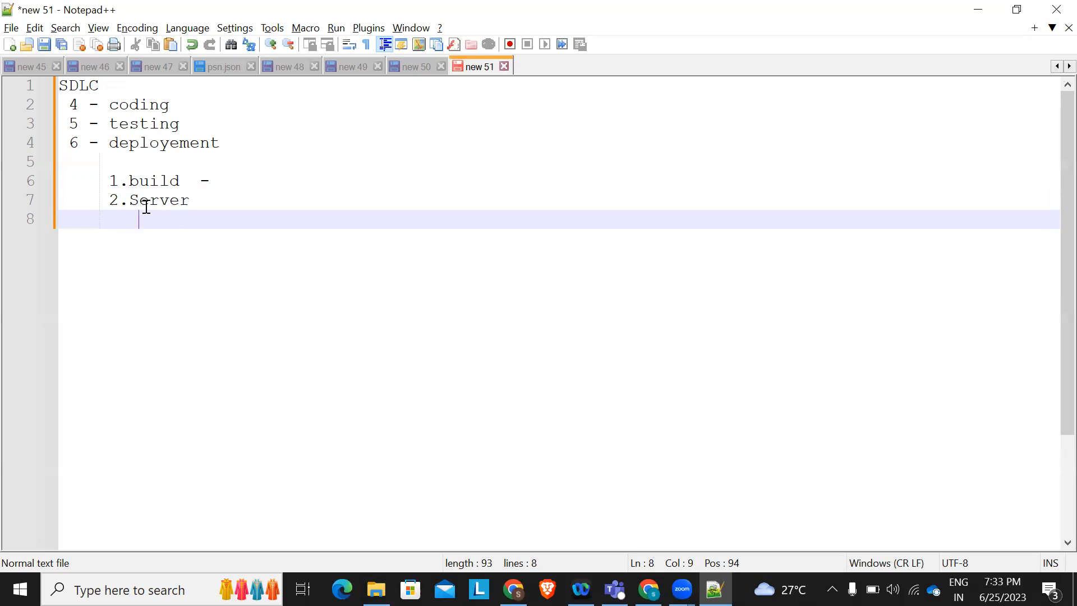
pyautogui.write('Physician')
pyautogui.press('BackSpace')
pyautogui.write('l ')
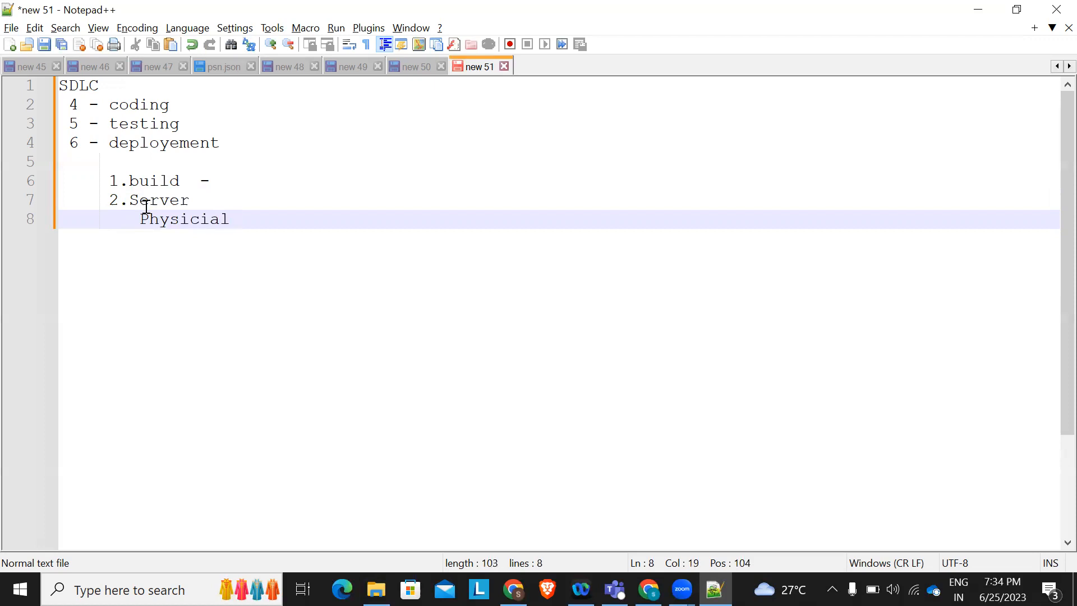
pyautogui.write('  vs Virs')
pyautogui.press('BackSpace')
pyautogui.write('tual')
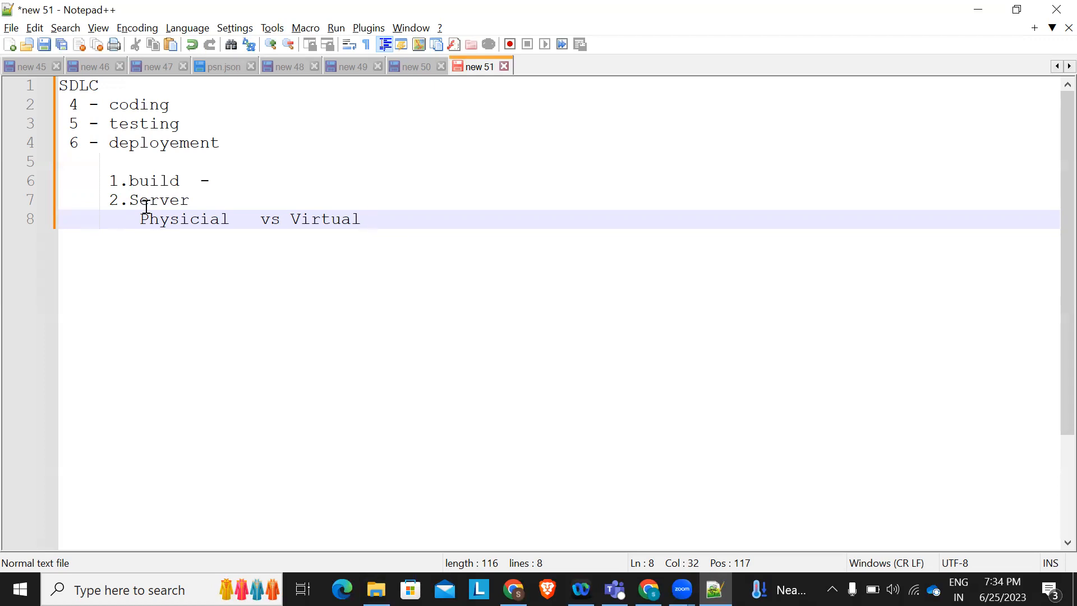
# Delete 'Physicial vs' so the sub-line reads 'Virtual machine'
pyautogui.moveTo(141, 221); pyautogui.dragTo(228, 222)
pyautogui.press('Delete')
pyautogui.press('Delete')
pyautogui.press('Delete')
pyautogui.press('Delete')
pyautogui.press('Delete')
pyautogui.press('Delete')
pyautogui.click(241, 217)
pyautogui.write('machine')
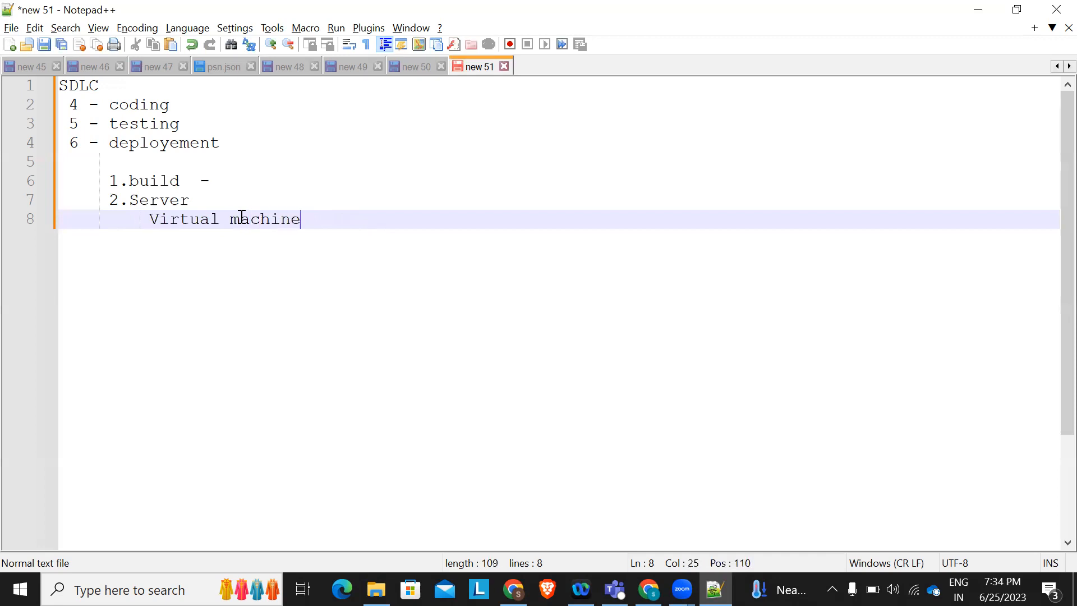
pyautogui.click(221, 182)
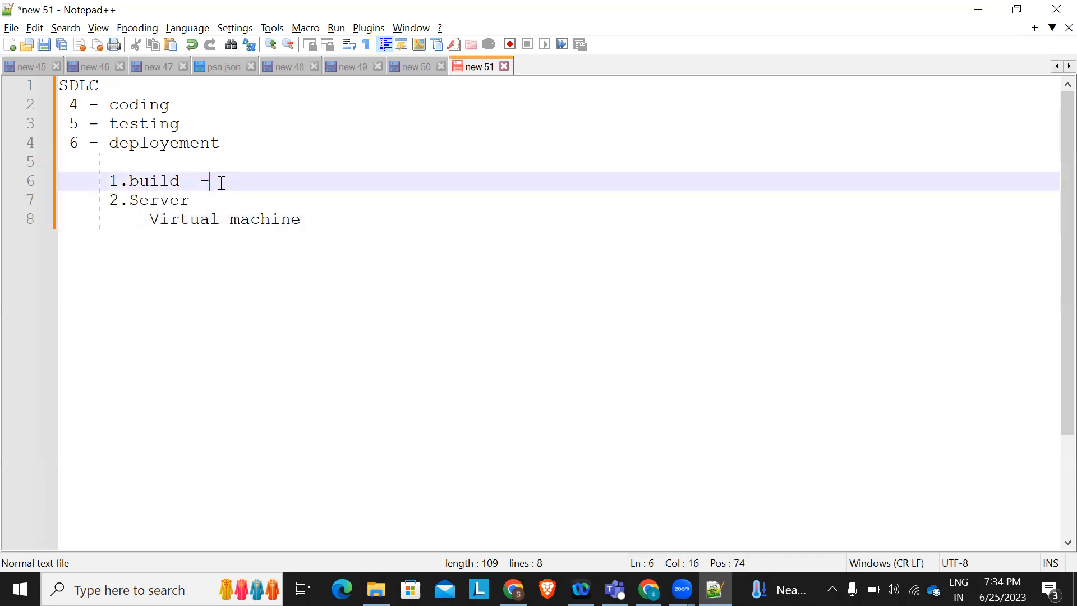
# Add a 'Server application' line below 'Virtual machine', with 'node js' typed after it
pyautogui.click(318, 224)
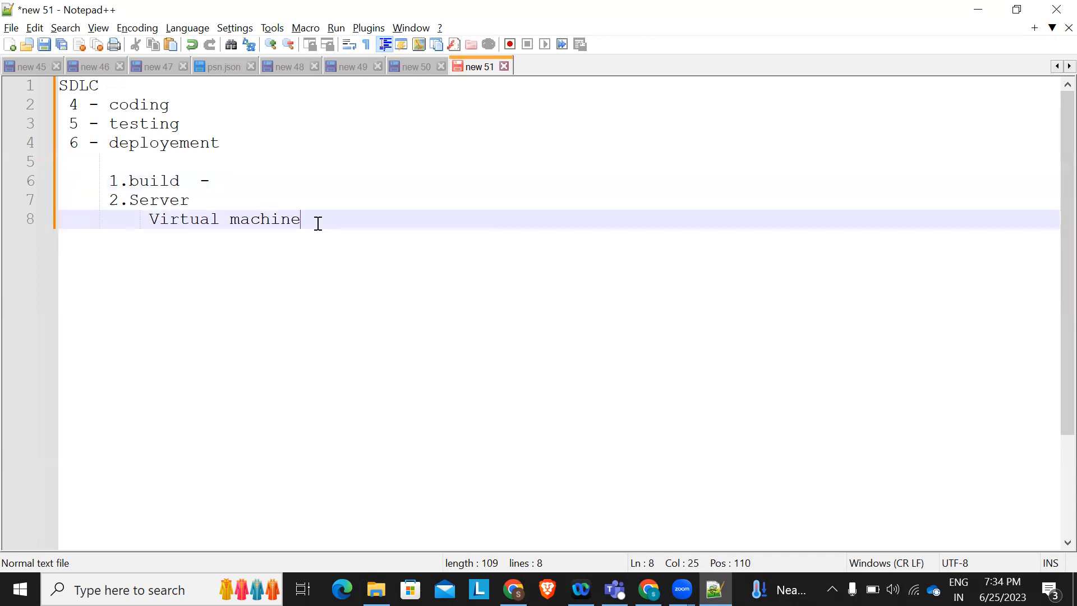
pyautogui.press('Return')
pyautogui.write('S')
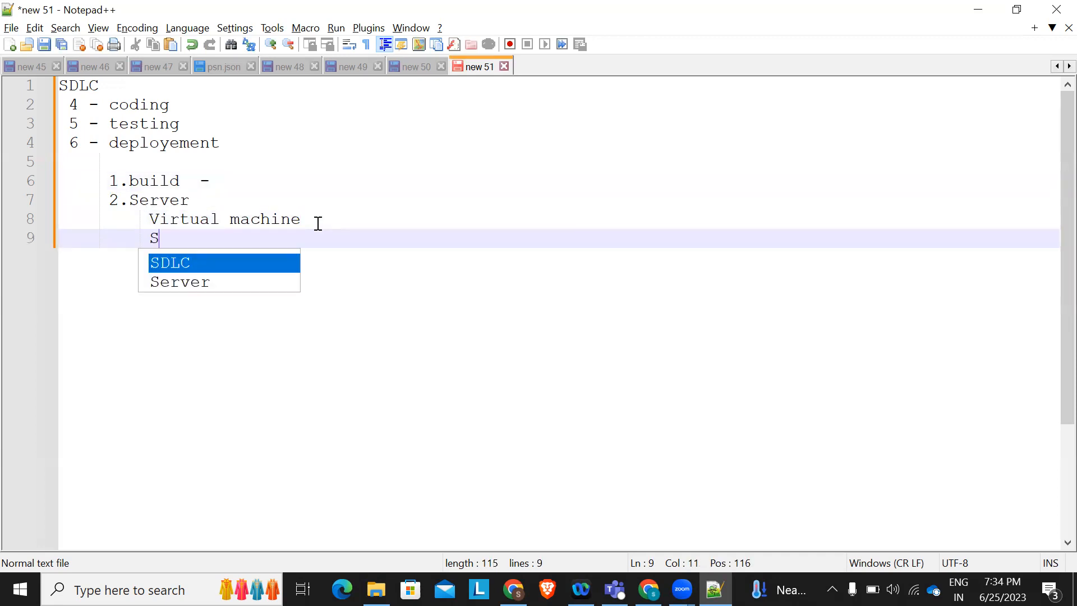
pyautogui.write('erver application')
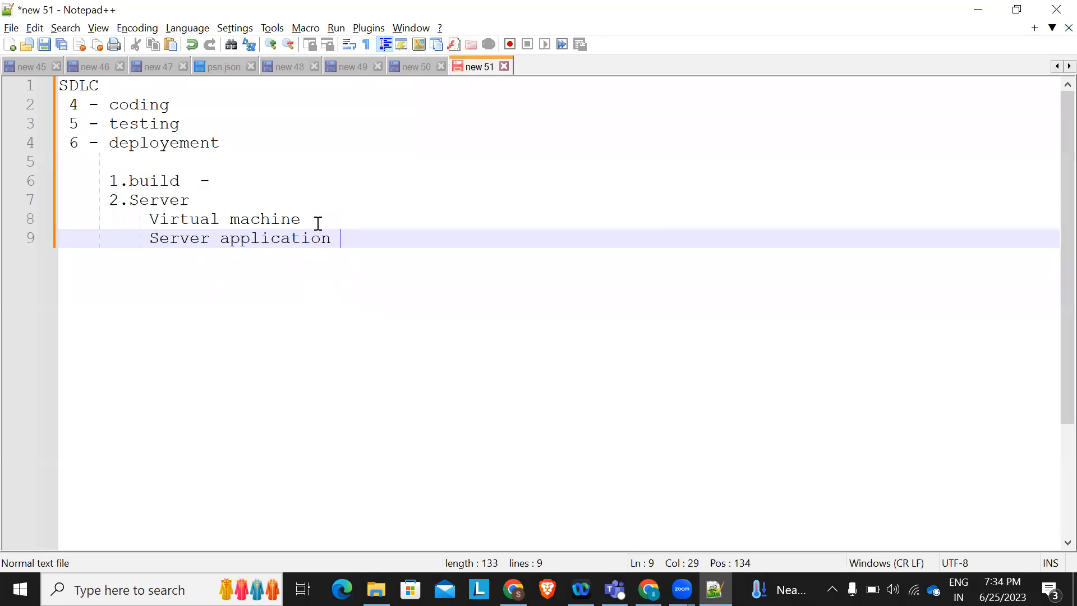
pyautogui.press('Return')
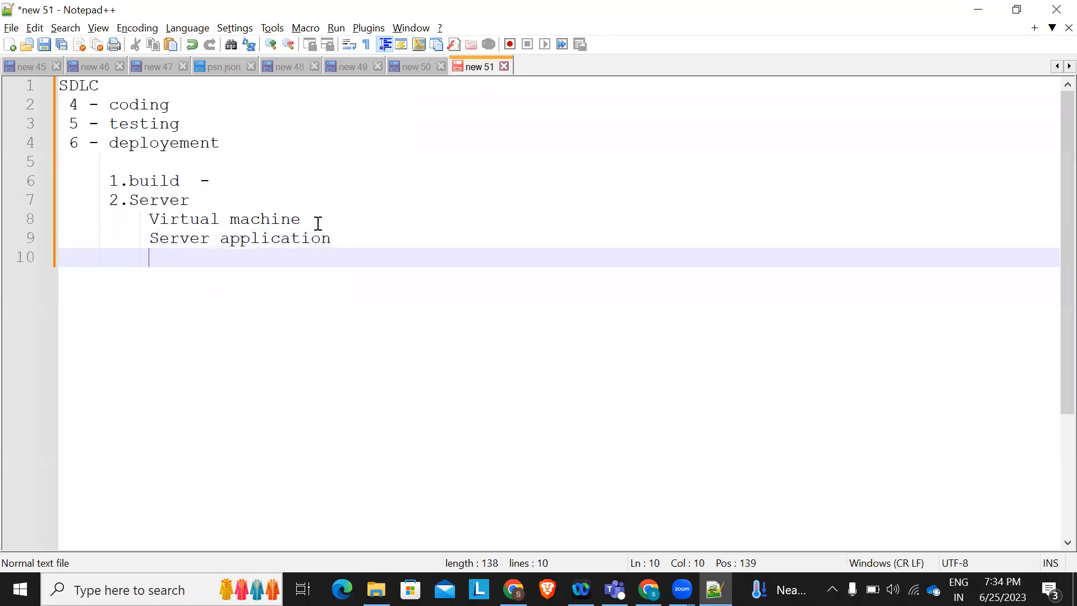
pyautogui.moveTo(141, 221); pyautogui.dragTo(316, 222)
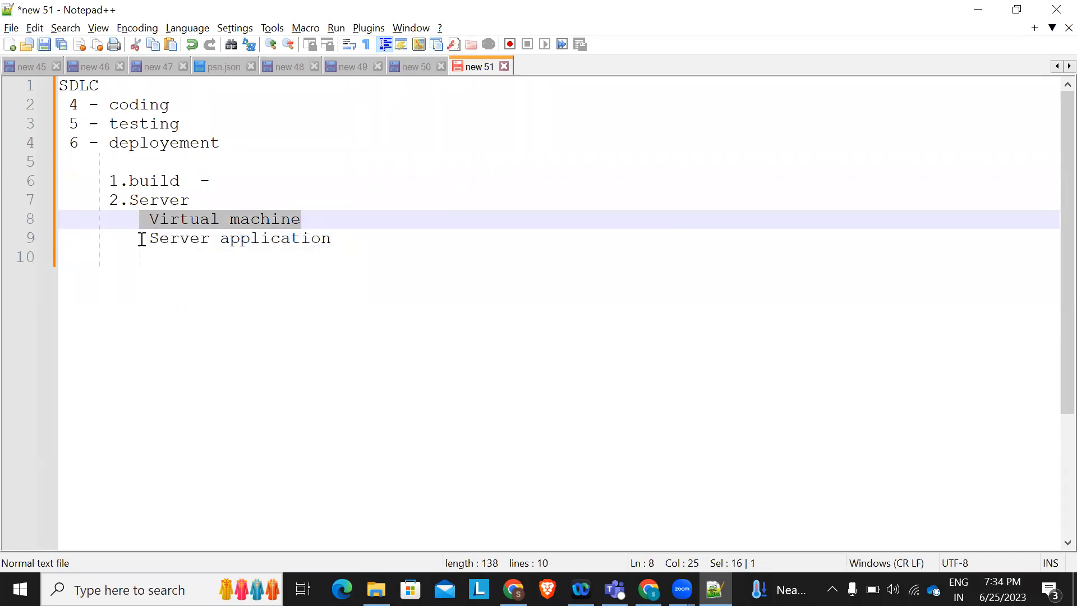
pyautogui.click(145, 222)
pyautogui.moveTo(145, 222); pyautogui.dragTo(308, 218)
pyautogui.moveTo(141, 239); pyautogui.dragTo(336, 240)
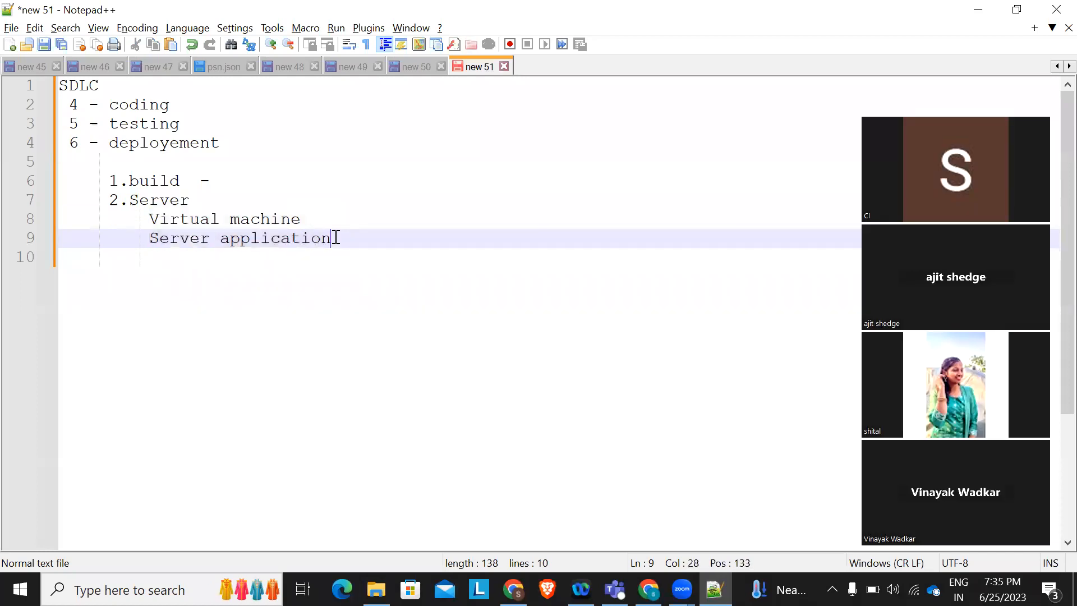
pyautogui.click(334, 237)
pyautogui.press('Return')
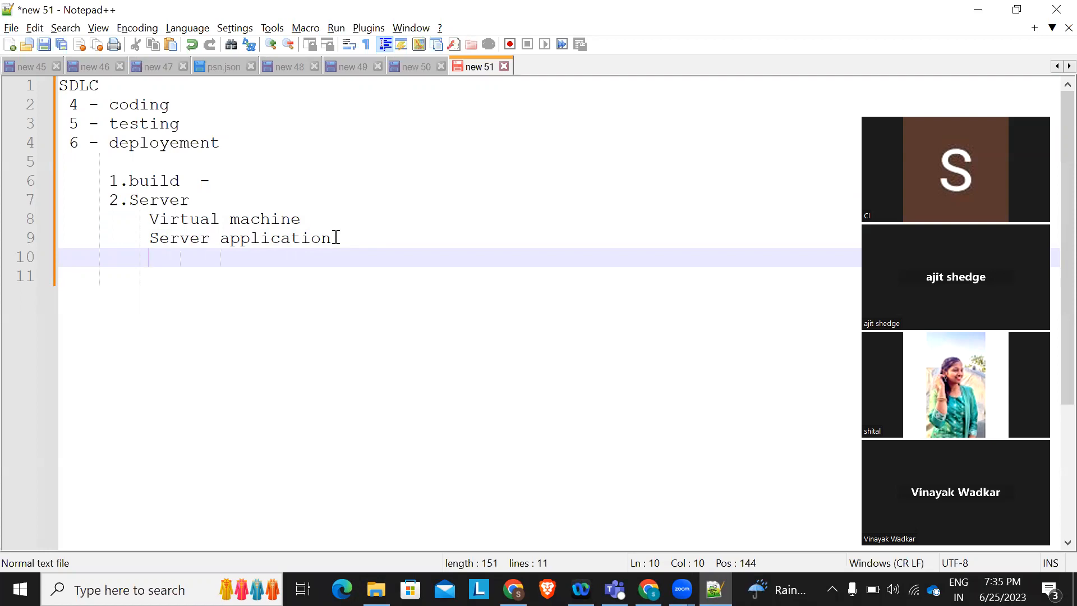
pyautogui.write('node js')
# Move 'node js' so it sits directly below 'Virtual machine'
pyautogui.moveTo(221, 257); pyautogui.dragTo(136, 263)
pyautogui.press('BackSpace')
pyautogui.click(315, 218)
pyautogui.press('Return')
pyautogui.press('BackSpace')
pyautogui.write('node js')
pyautogui.moveTo(310, 222); pyautogui.dragTo(141, 219)
pyautogui.moveTo(151, 227); pyautogui.dragTo(150, 223)
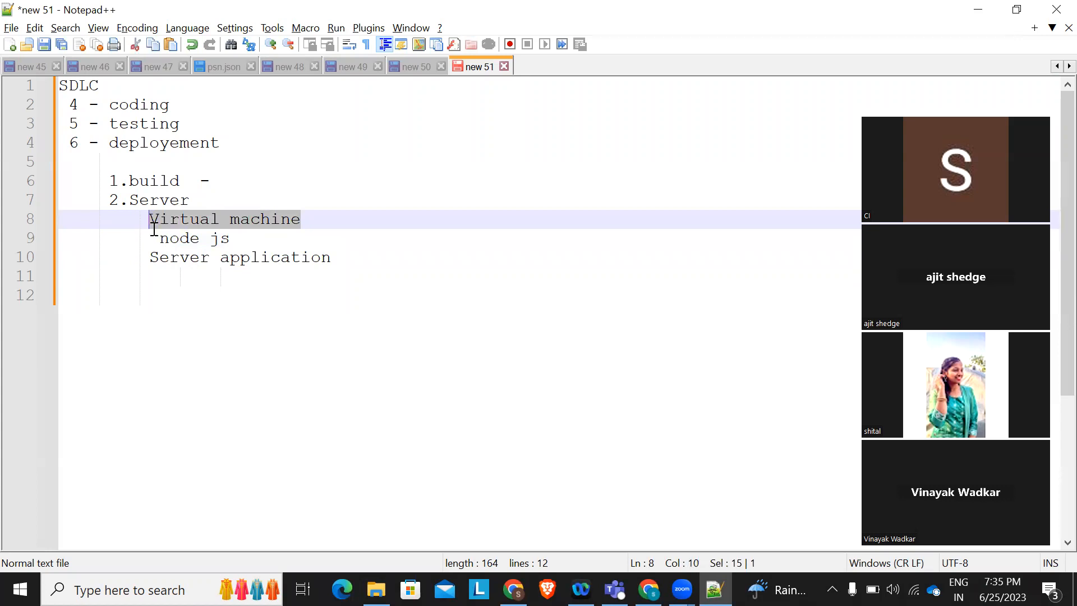
pyautogui.click(198, 200)
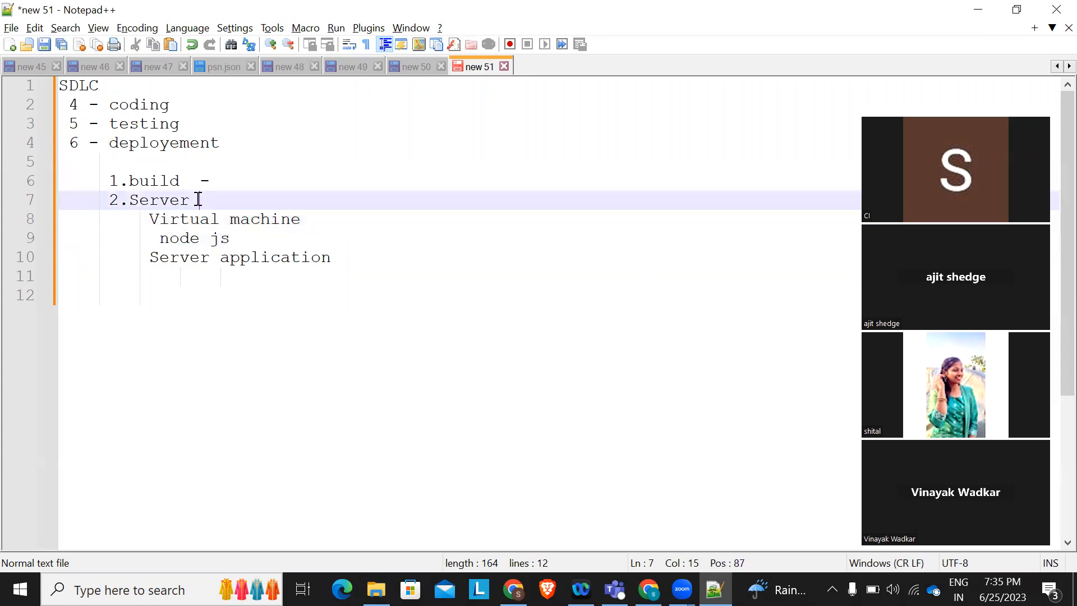
pyautogui.press('Return')
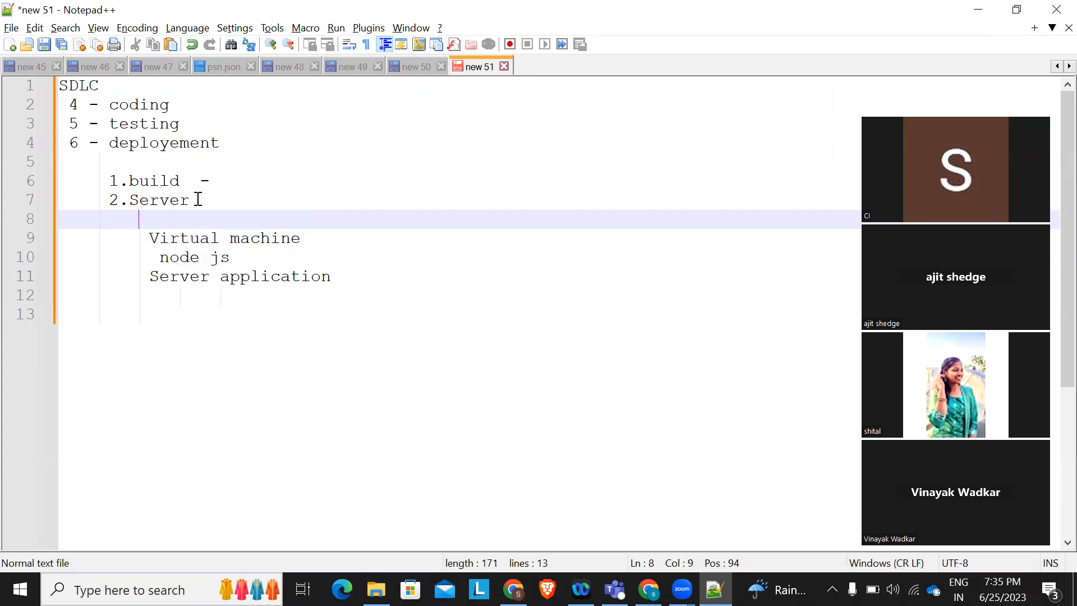
pyautogui.write('GCP')
pyautogui.press('Return')
pyautogui.write('Azure')
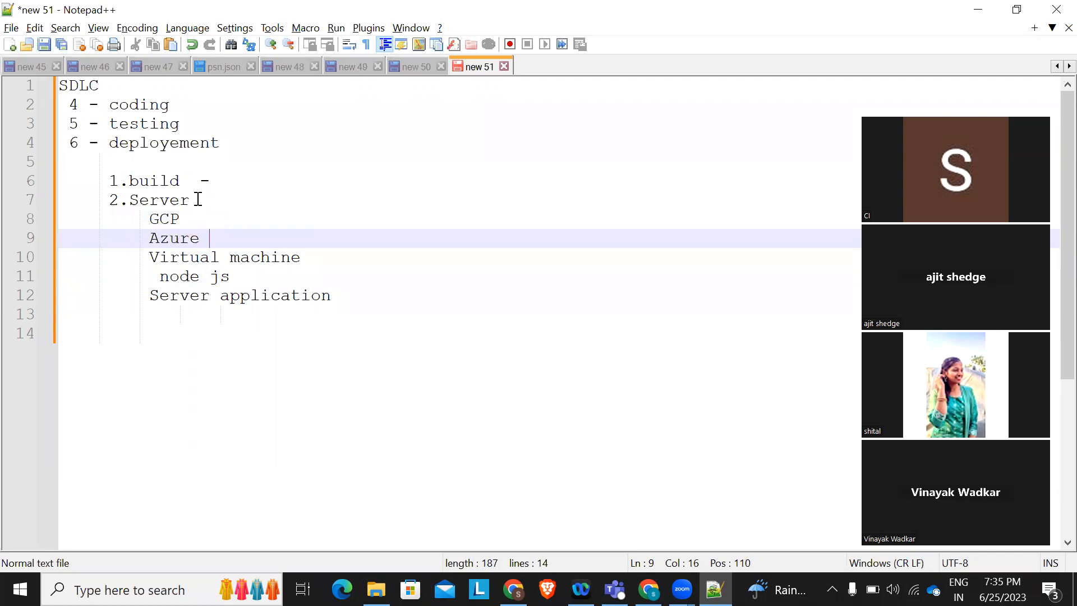
pyautogui.press('Return')
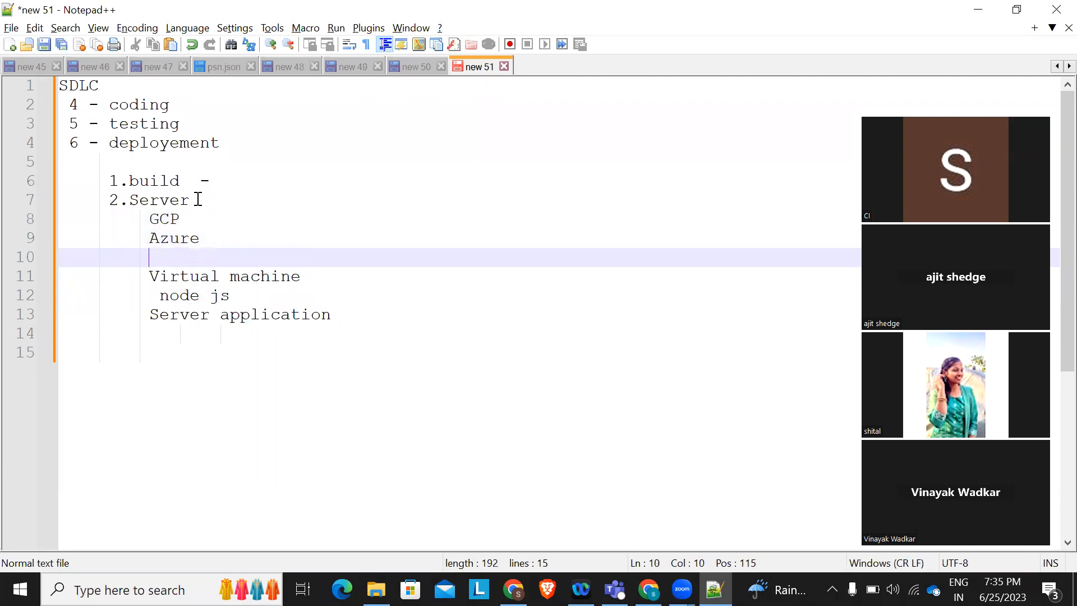
pyautogui.write('Amazon')
pyautogui.press('BackSpace')
pyautogui.write('Web ')
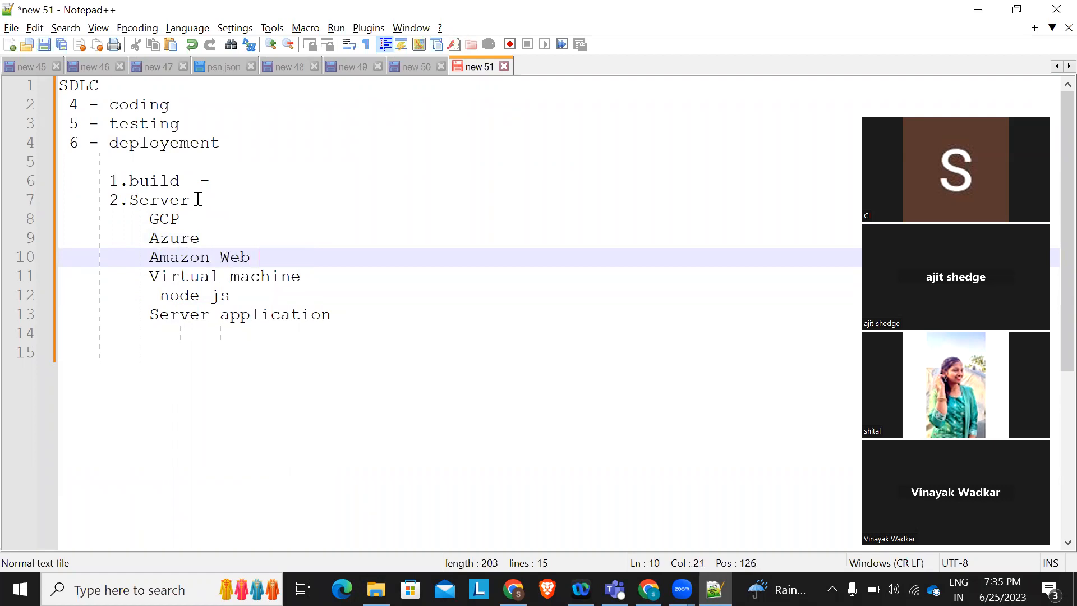
pyautogui.write('Services')
pyautogui.press('Return')
pyautogui.write('AWS')
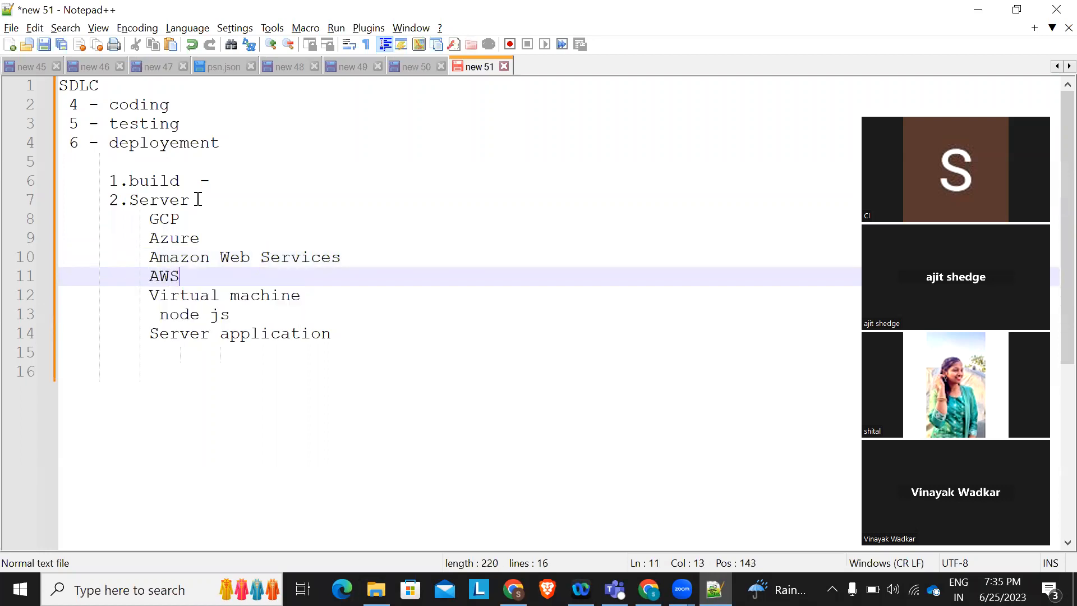
pyautogui.scroll(-1, 198, 199)
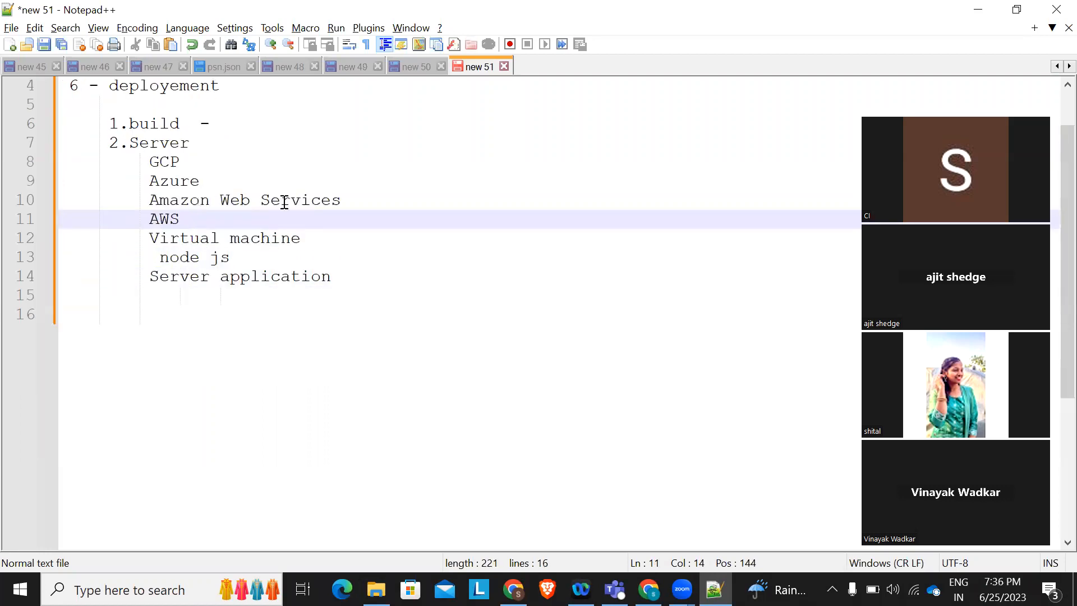
pyautogui.click(361, 196)
pyautogui.moveTo(360, 196); pyautogui.dragTo(149, 160)
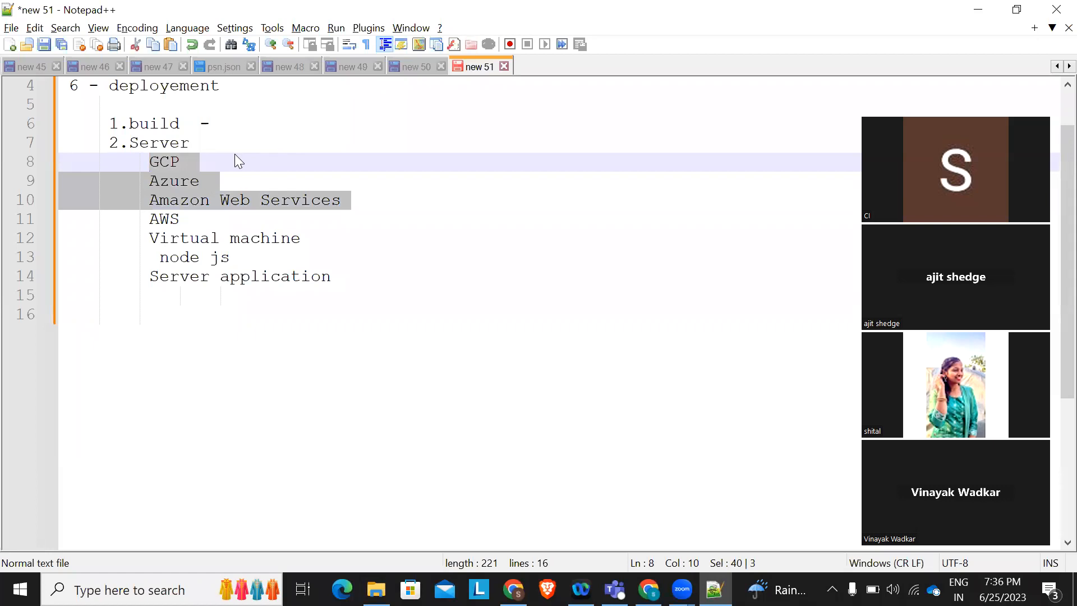
pyautogui.click(336, 237)
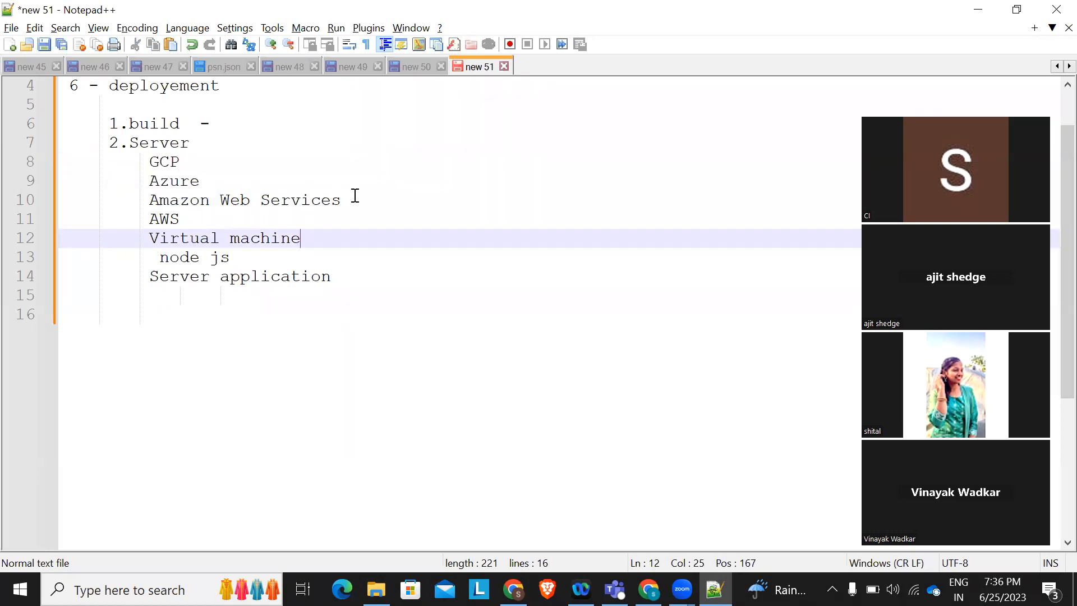
pyautogui.moveTo(199, 180); pyautogui.dragTo(48, 161)
# Delete the GCP, Azure, Amazon Web Services and AWS lines and add '(AWS)' after Virtual machine
pyautogui.press('Delete')
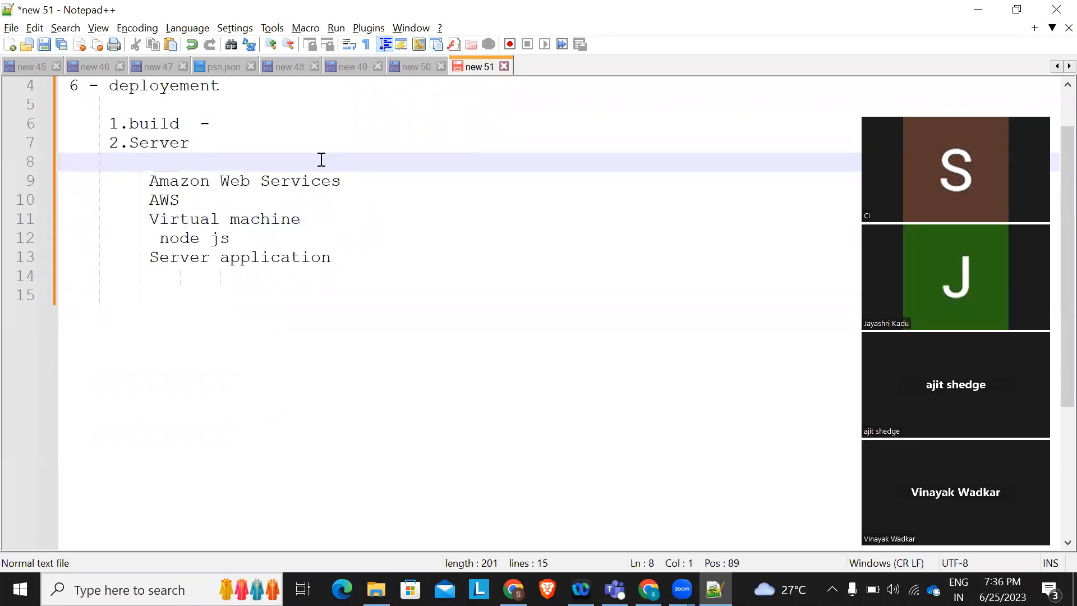
pyautogui.moveTo(134, 143); pyautogui.dragTo(344, 147)
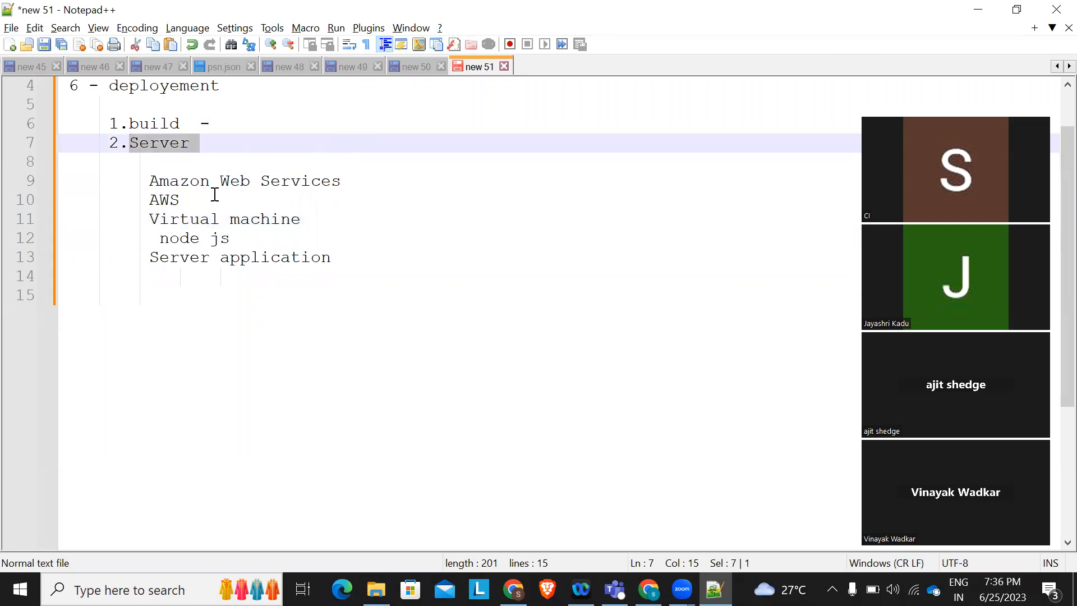
pyautogui.moveTo(145, 219); pyautogui.dragTo(312, 204)
pyautogui.moveTo(137, 178); pyautogui.dragTo(211, 200)
pyautogui.press('Delete')
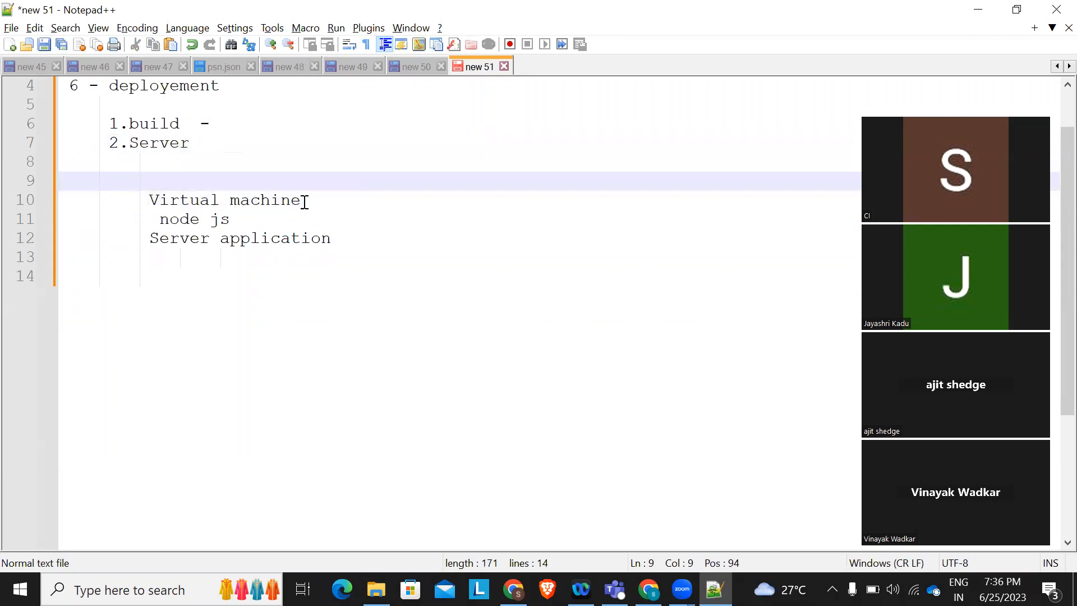
pyautogui.click(304, 201)
pyautogui.write('(')
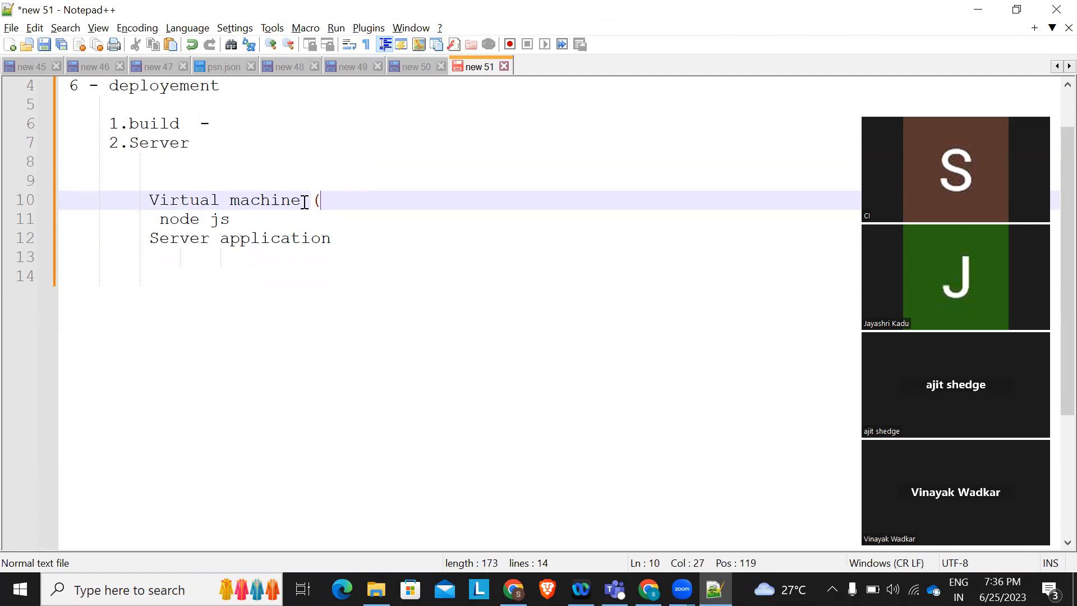
pyautogui.write('AWS)')
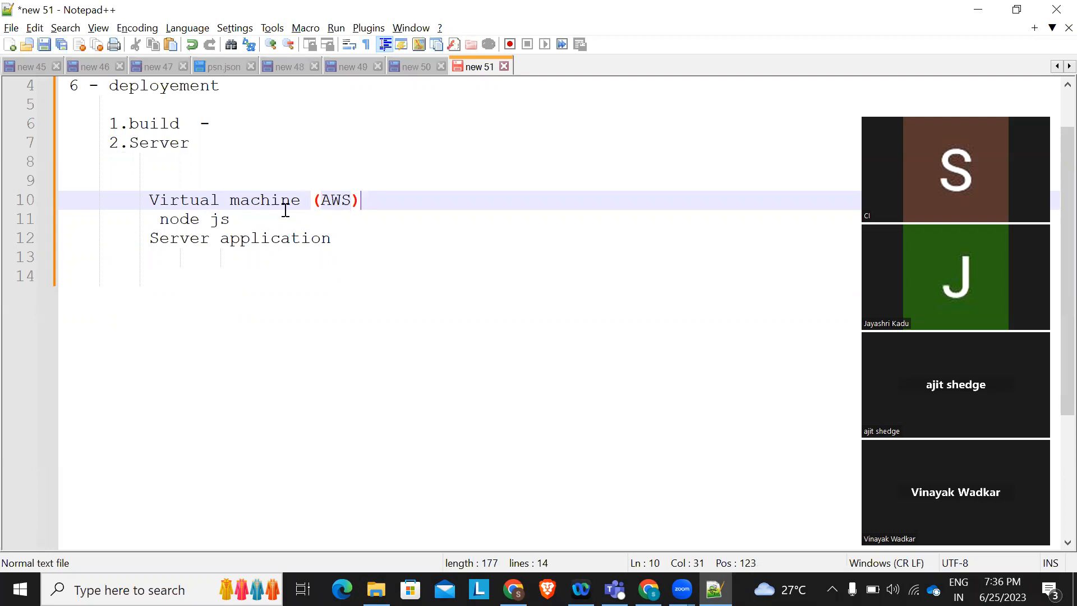
# Prefix the two items with 'a.' and 'b.' and remove the node js text
pyautogui.moveTo(160, 220); pyautogui.dragTo(238, 214)
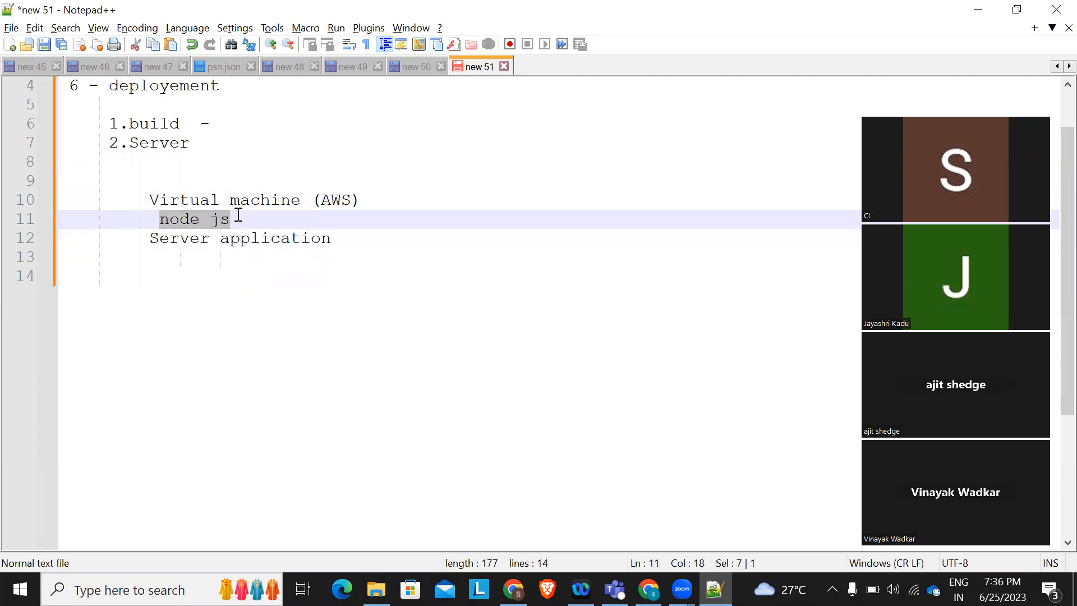
pyautogui.click(141, 207)
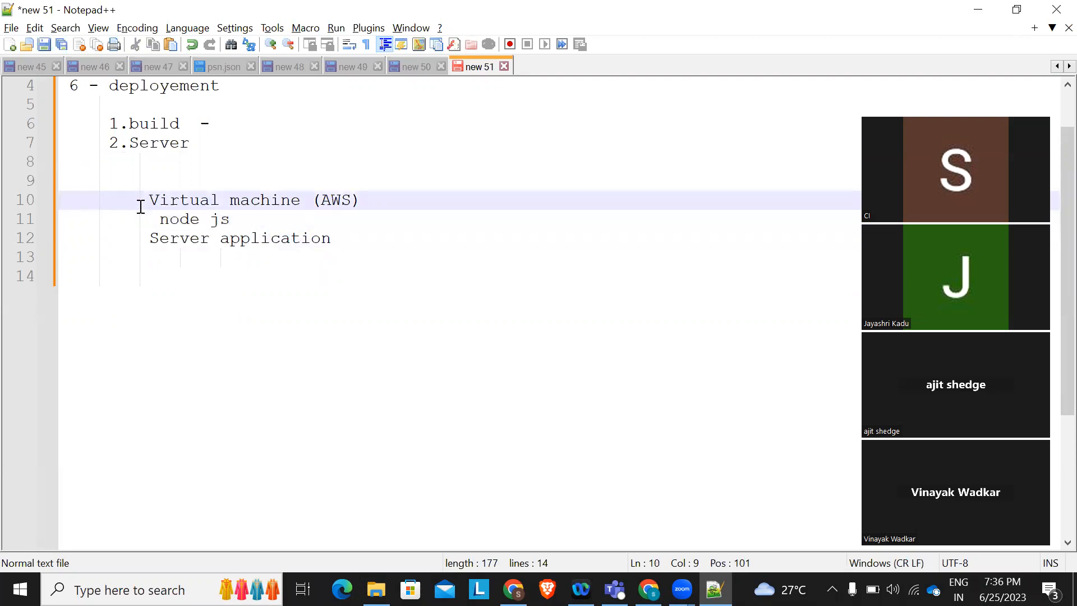
pyautogui.write('a.')
pyautogui.click(144, 235)
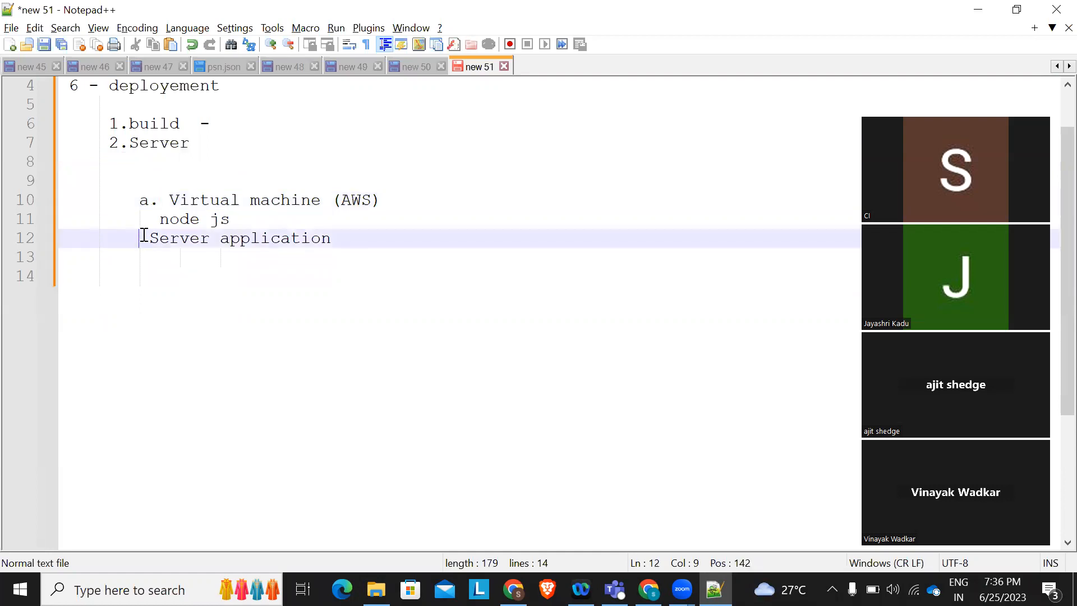
pyautogui.write('b.')
pyautogui.moveTo(161, 217); pyautogui.dragTo(240, 215)
pyautogui.press('BackSpace')
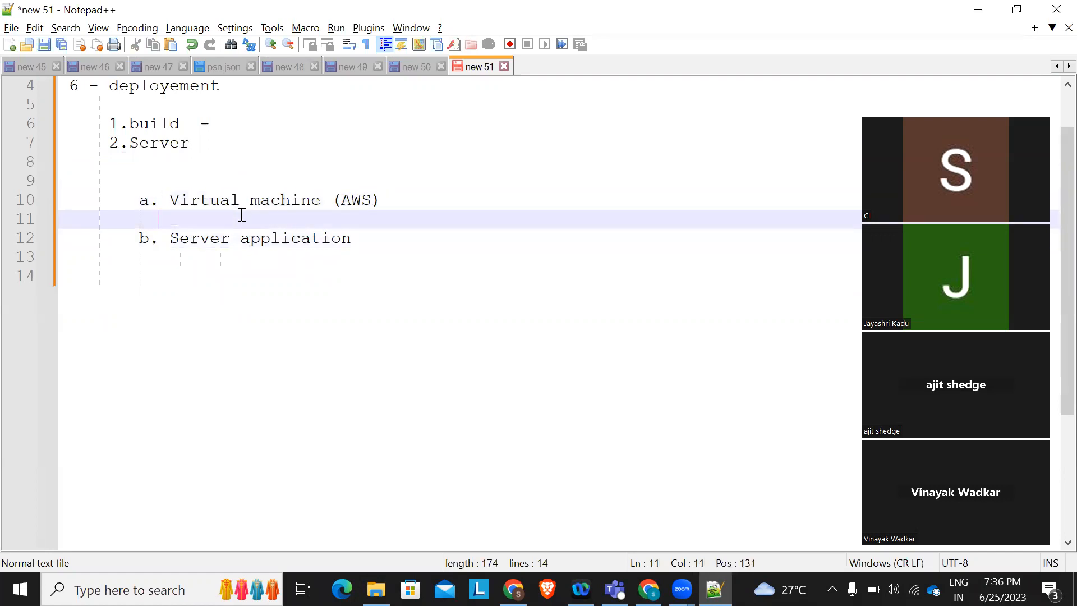
pyautogui.moveTo(391, 202); pyautogui.dragTo(163, 201)
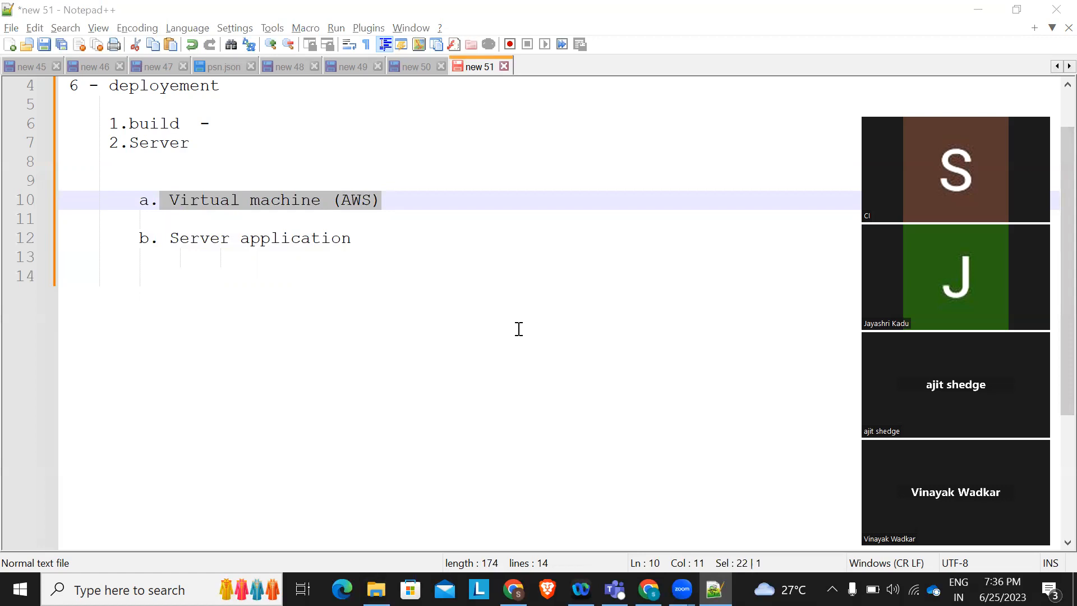
pyautogui.click(263, 218)
pyautogui.moveTo(166, 200); pyautogui.dragTo(382, 200)
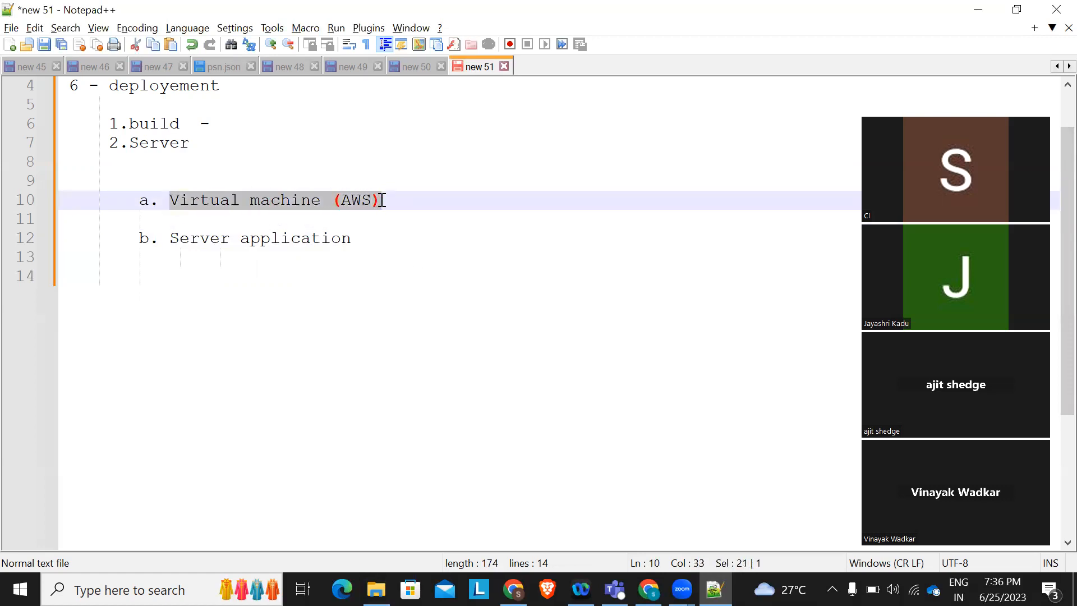
pyautogui.moveTo(169, 236); pyautogui.dragTo(368, 248)
pyautogui.click(367, 248)
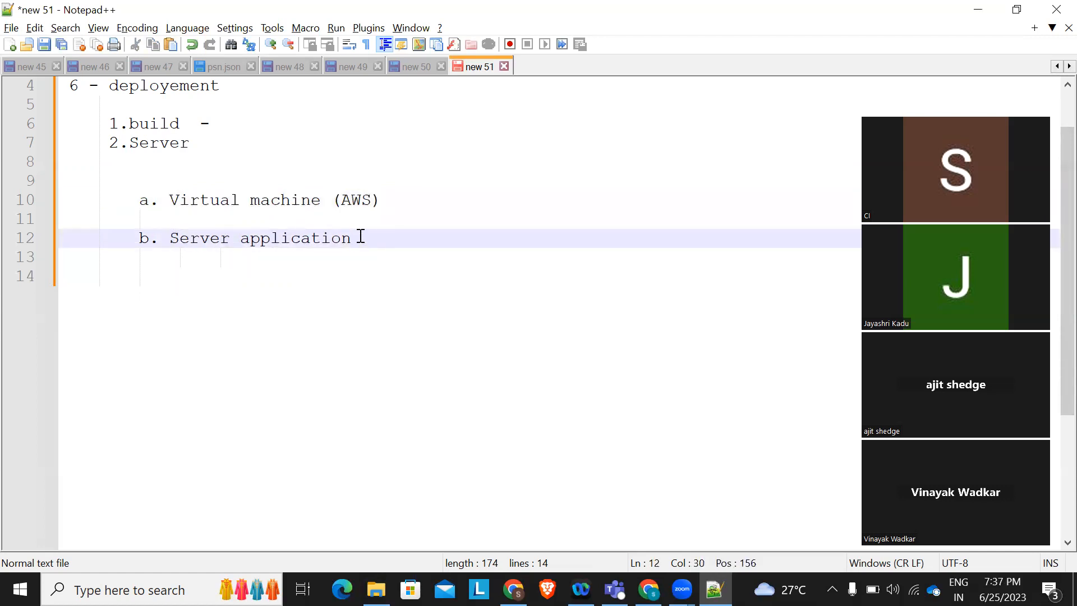
# List jboss, guasian glassfish, apache and nginx on separate lines below Server application
pyautogui.press('Return')
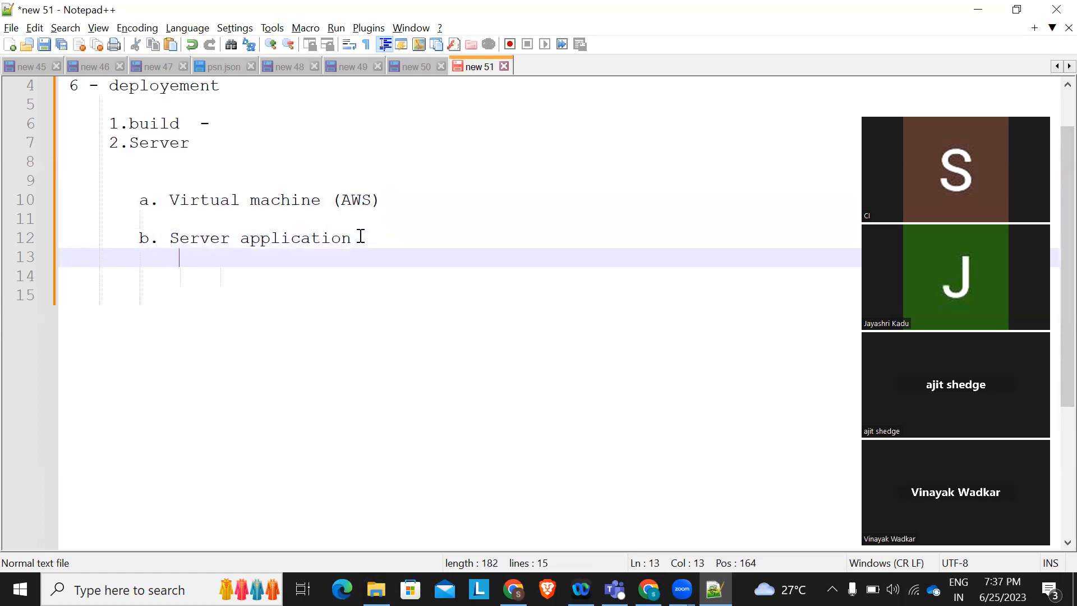
pyautogui.write('jboss')
pyautogui.press('Return')
pyautogui.write('gua')
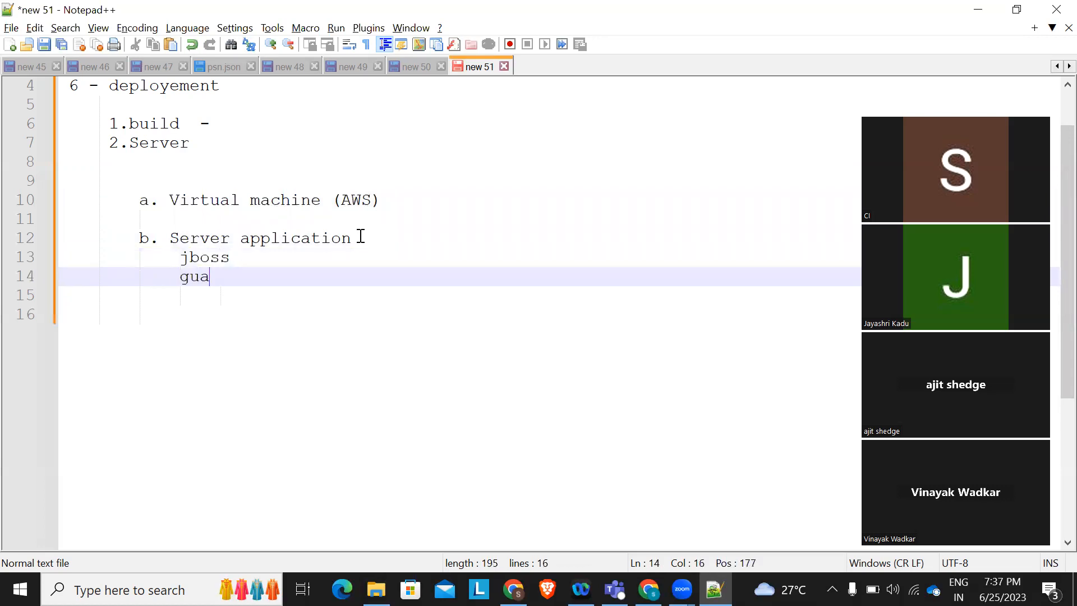
pyautogui.write('sian glas')
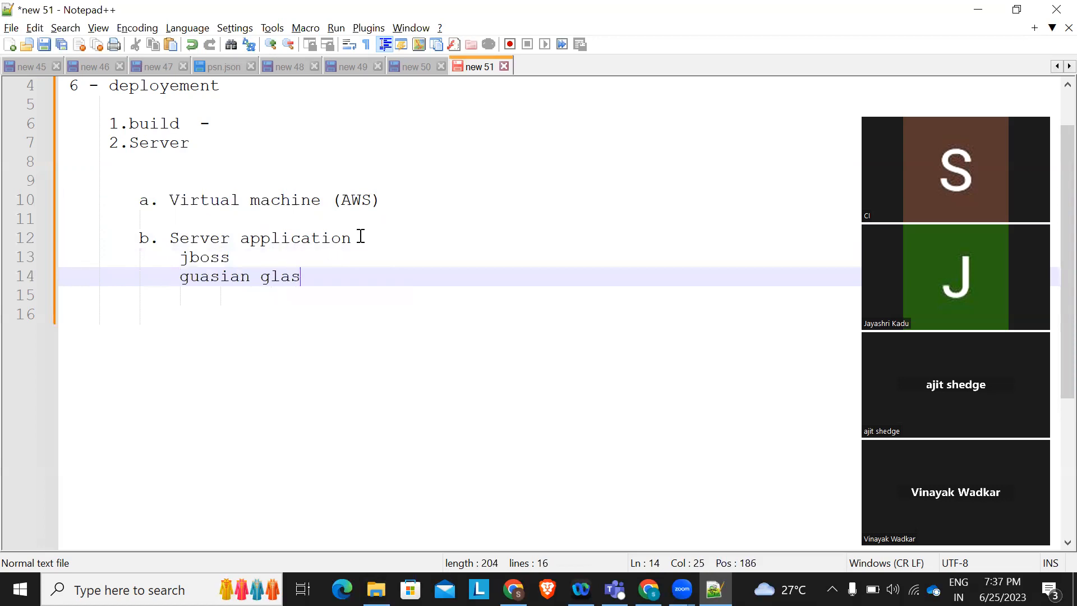
pyautogui.write('sfish')
pyautogui.press('Return')
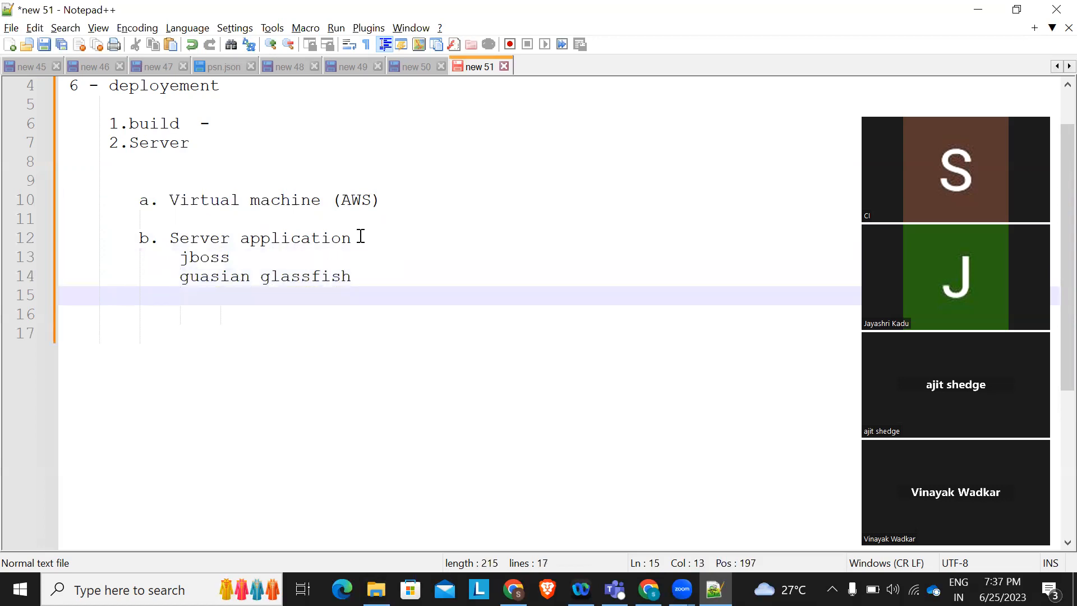
pyautogui.write('apache')
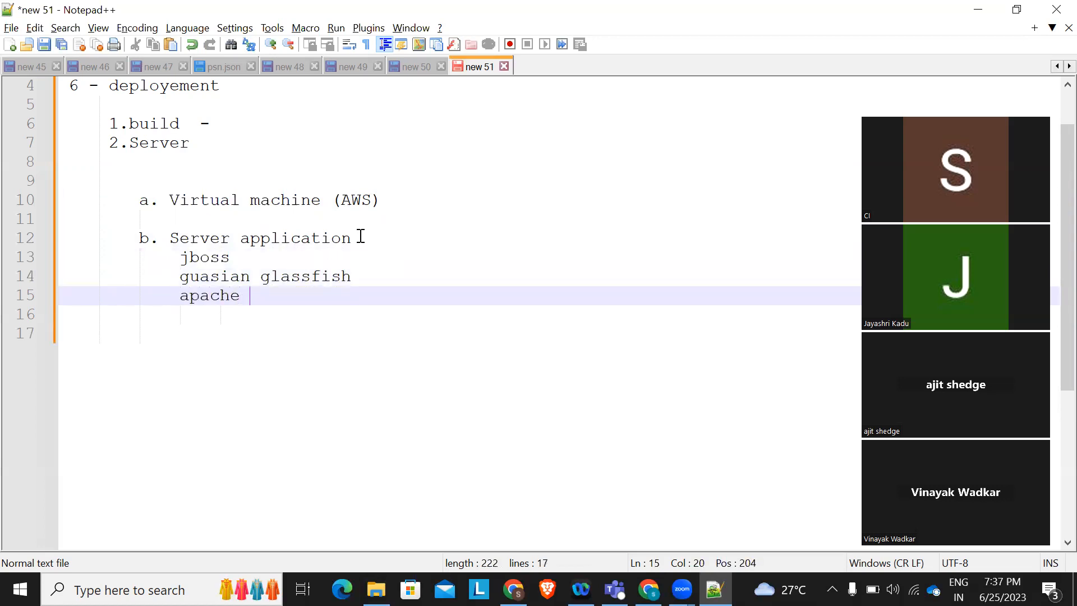
pyautogui.press('Return')
pyautogui.write('nginx')
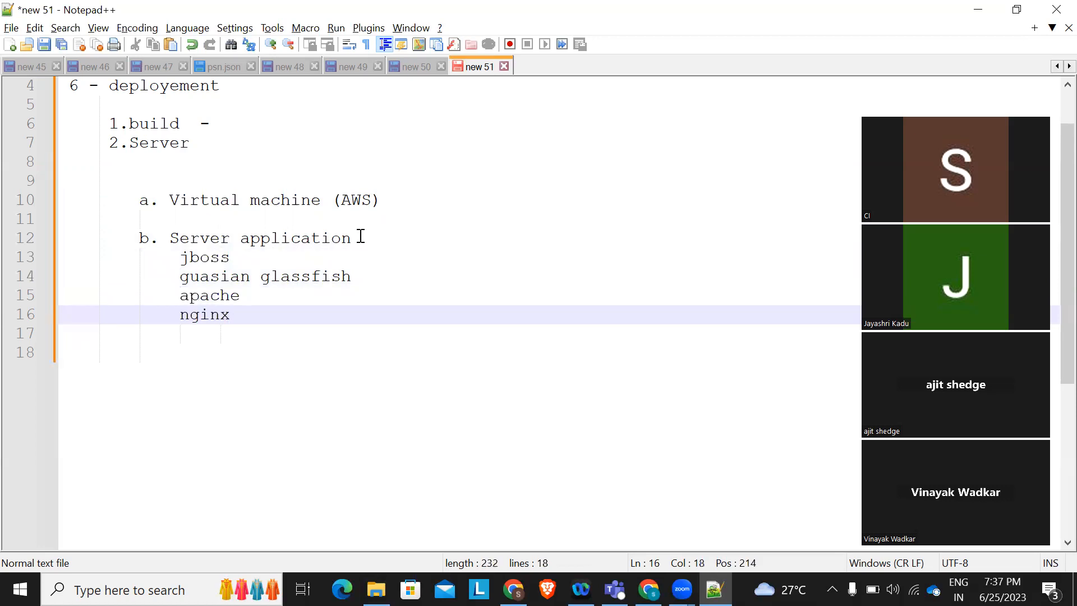
# Delete the jboss, guasian glassfish and apache lines so only nginx remains, then add a line below
pyautogui.click(249, 300)
pyautogui.moveTo(250, 300); pyautogui.dragTo(34, 264)
pyautogui.press('Delete')
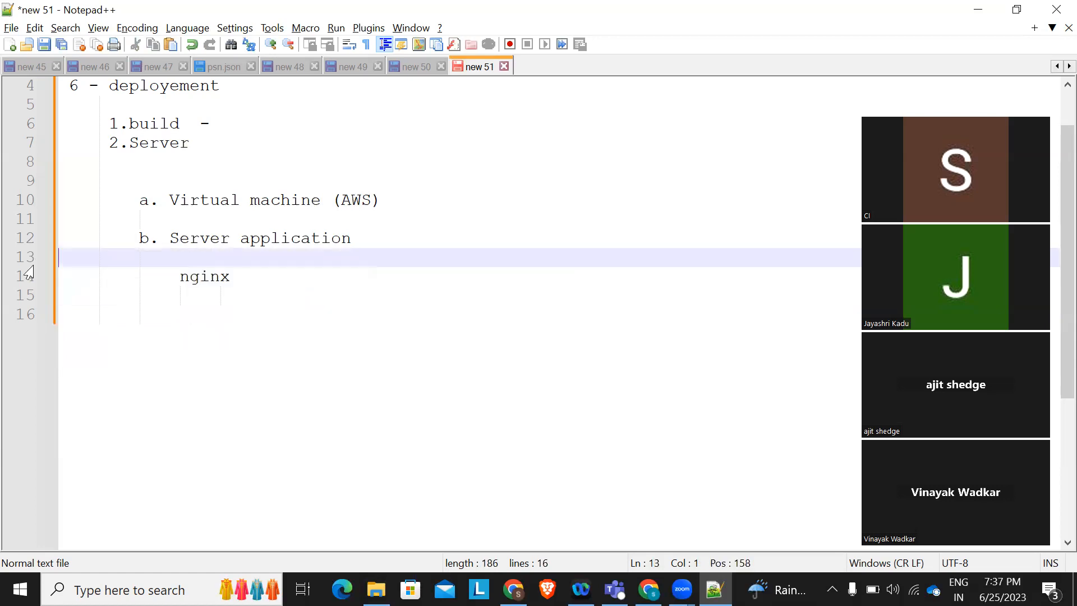
pyautogui.press('Delete')
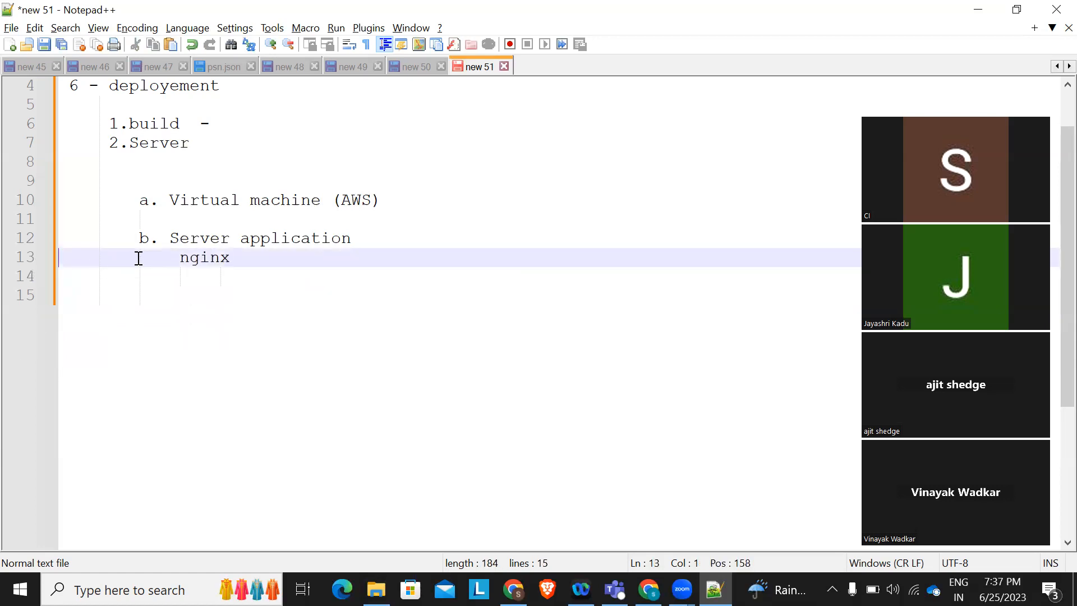
pyautogui.moveTo(238, 255); pyautogui.dragTo(181, 256)
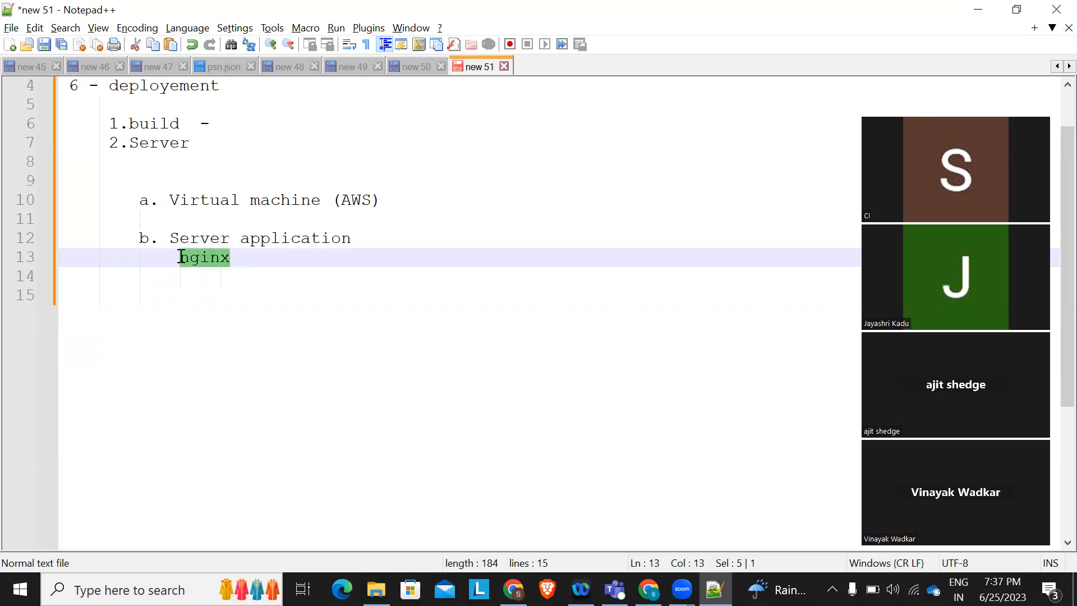
pyautogui.click(254, 270)
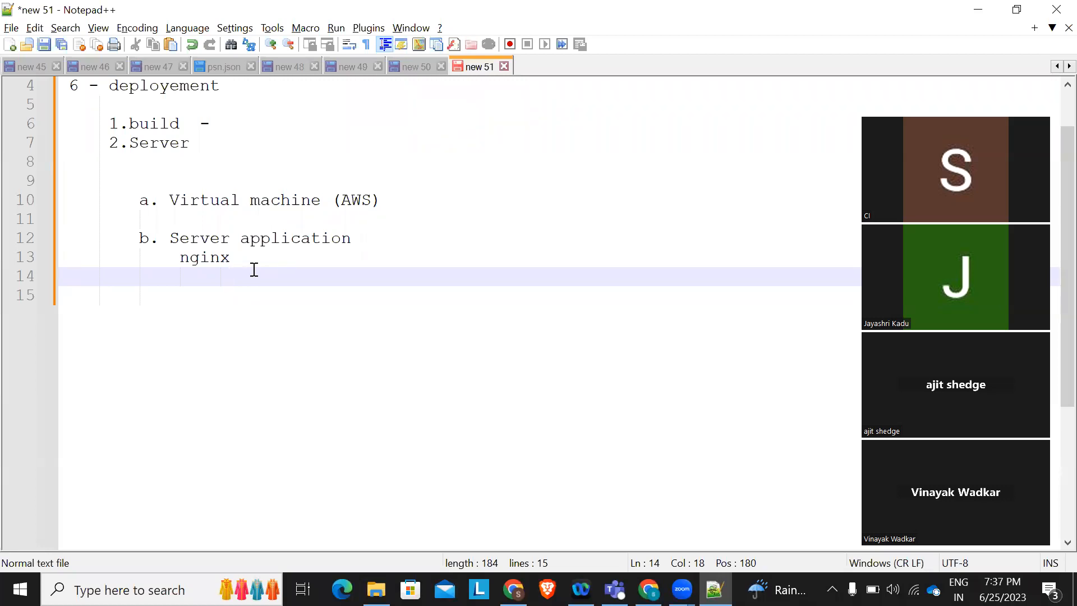
pyautogui.press('Return')
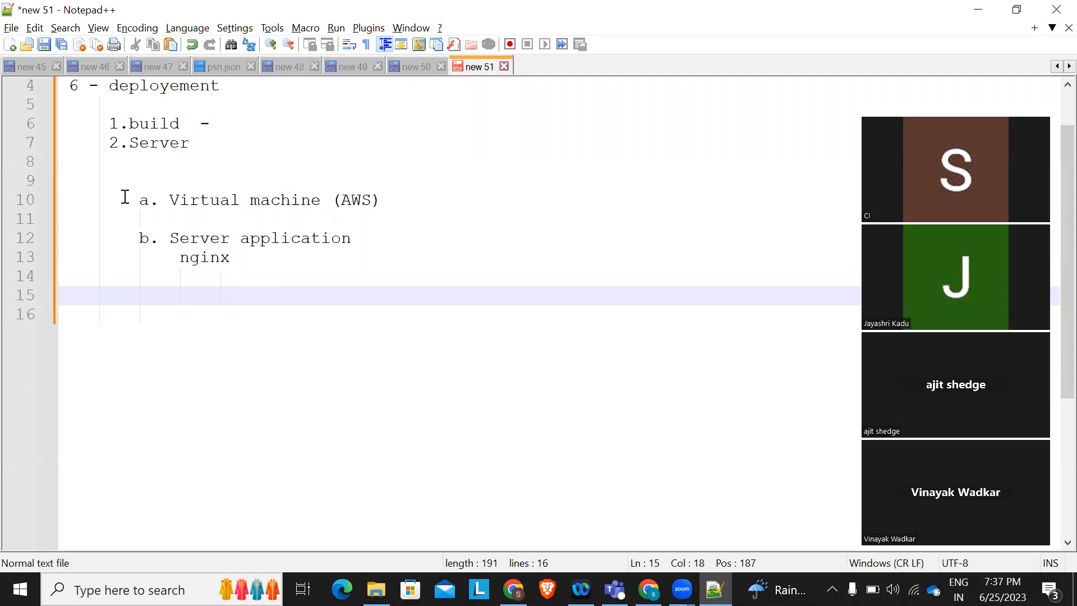
# Indent item b and shorten it to 'b. Server' by deleting 'application'
pyautogui.moveTo(101, 141); pyautogui.dragTo(215, 140)
pyautogui.moveTo(128, 200); pyautogui.dragTo(389, 197)
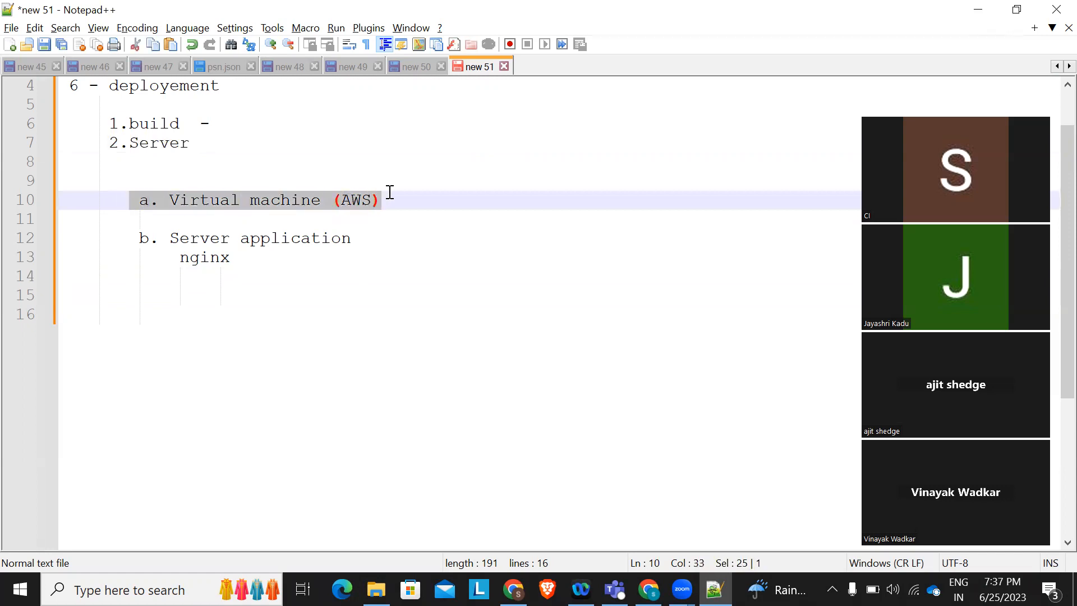
pyautogui.click(142, 240)
pyautogui.press('Tab')
pyautogui.press('Tab')
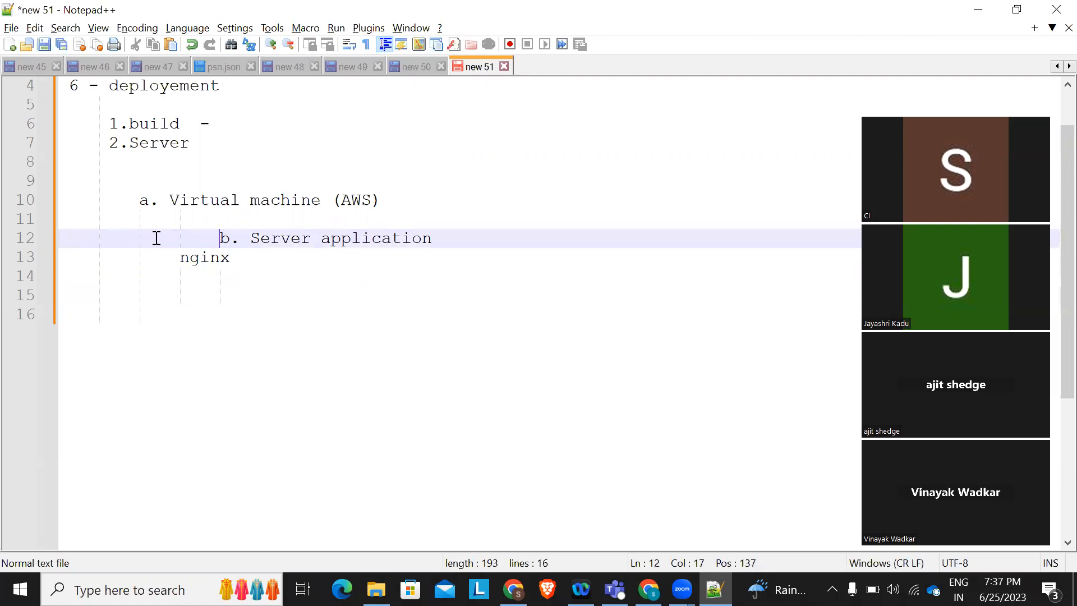
pyautogui.moveTo(255, 240); pyautogui.dragTo(446, 240)
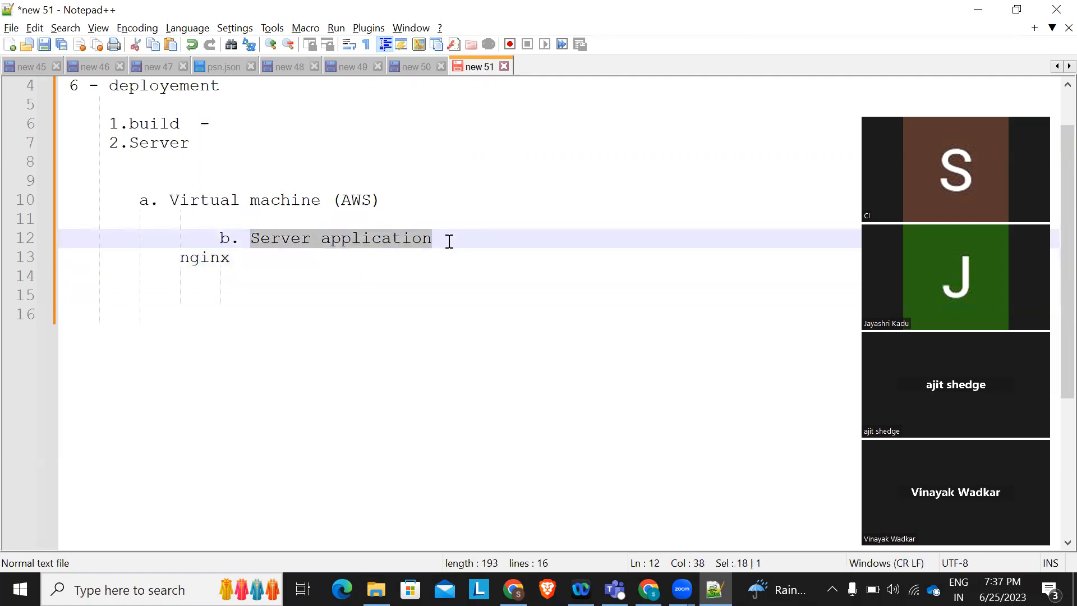
pyautogui.click(392, 241)
pyautogui.doubleClick(392, 240)
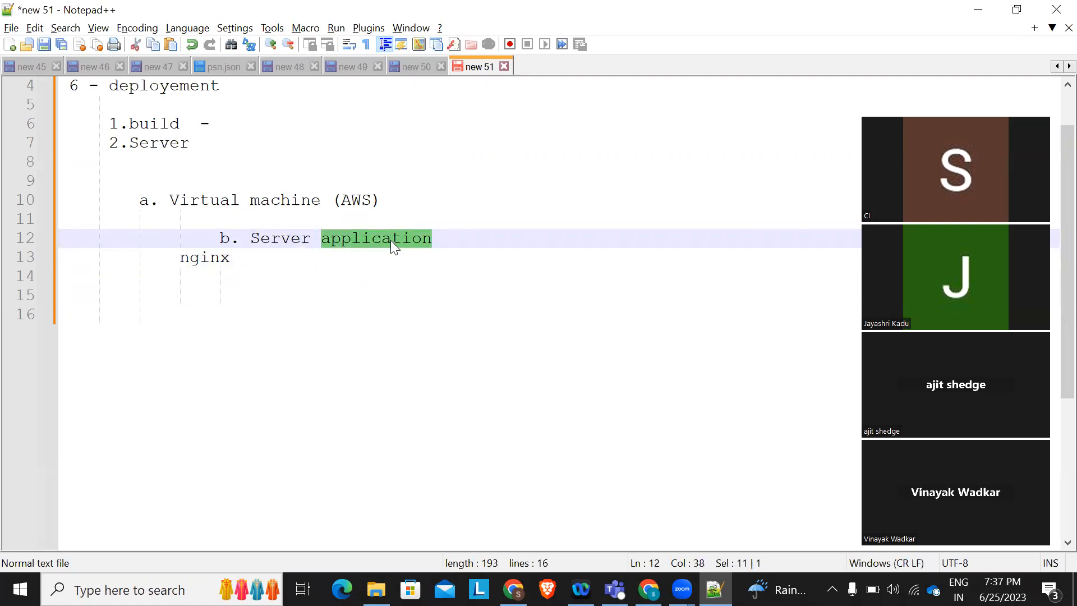
pyautogui.press('BackSpace')
# Open a new empty line below nginx
pyautogui.click(168, 262)
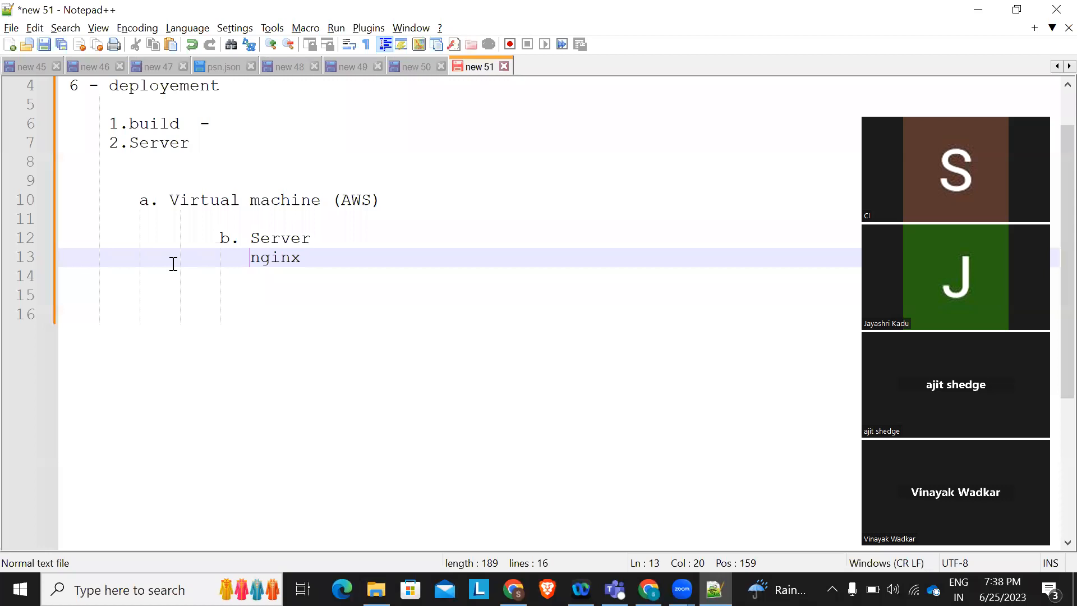
pyautogui.click(333, 260)
pyautogui.doubleClick(288, 257)
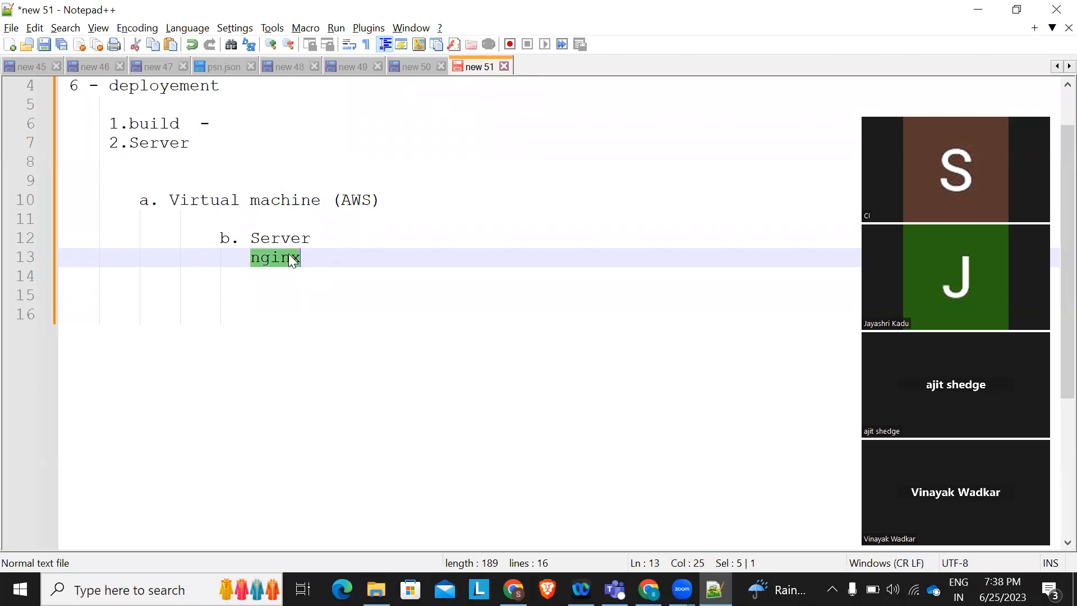
pyautogui.click(352, 255)
pyautogui.press('Return')
pyautogui.press('Left')
pyautogui.press('Left')
pyautogui.press('Left')
pyautogui.press('Left')
pyautogui.press('Left')
pyautogui.press('Left')
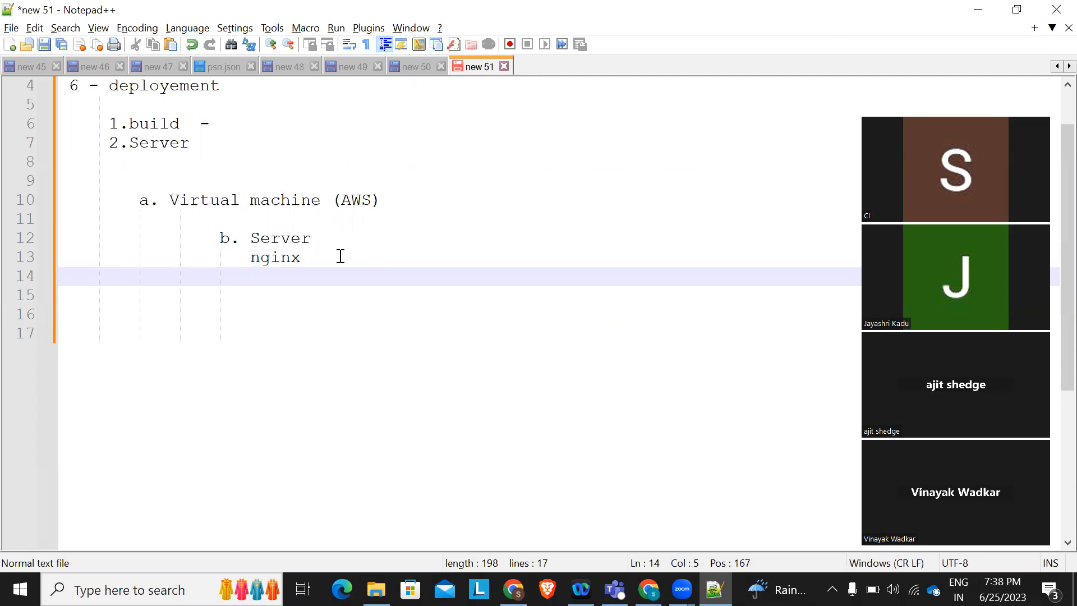
# Type 'manualy', a dashed divider, 'automate', and 'github ->jenkins->docker->kubernetes' on successive lines
pyautogui.write('manualy')
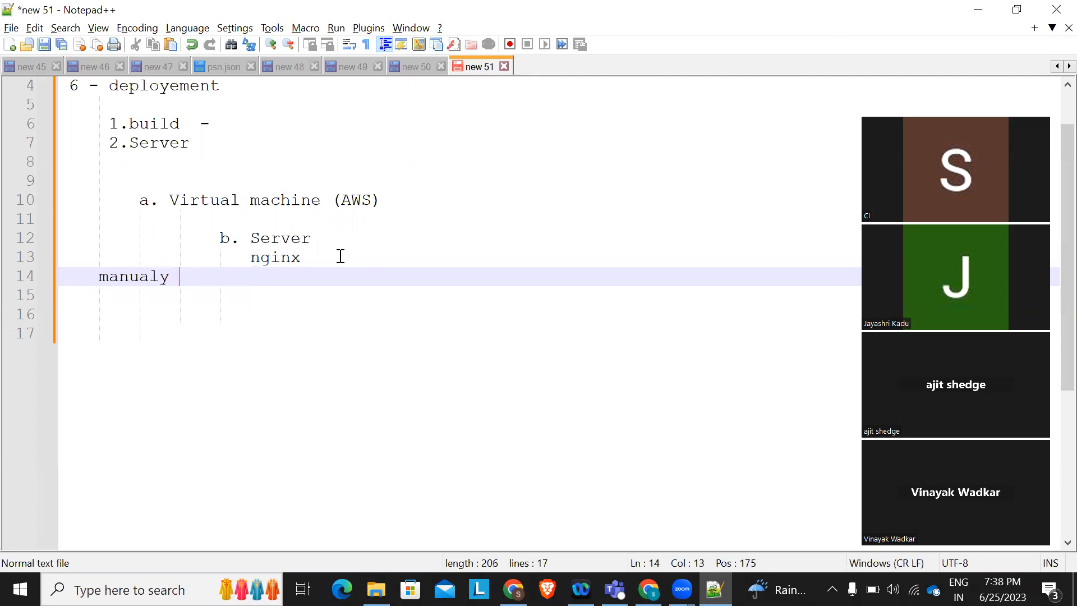
pyautogui.press('Return')
pyautogui.write('-------------------------------------------')
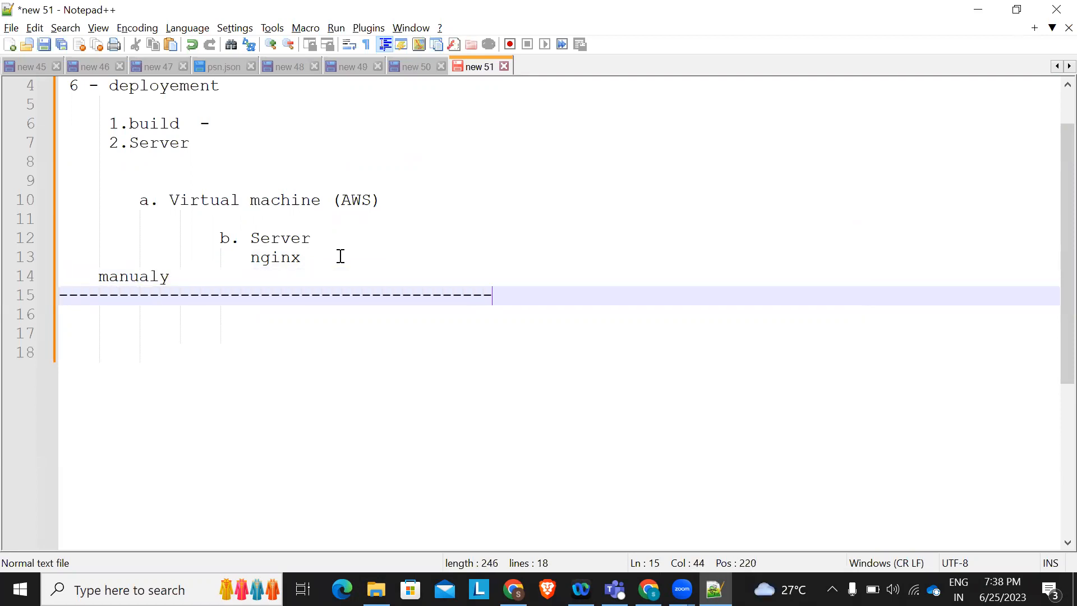
pyautogui.press('Return')
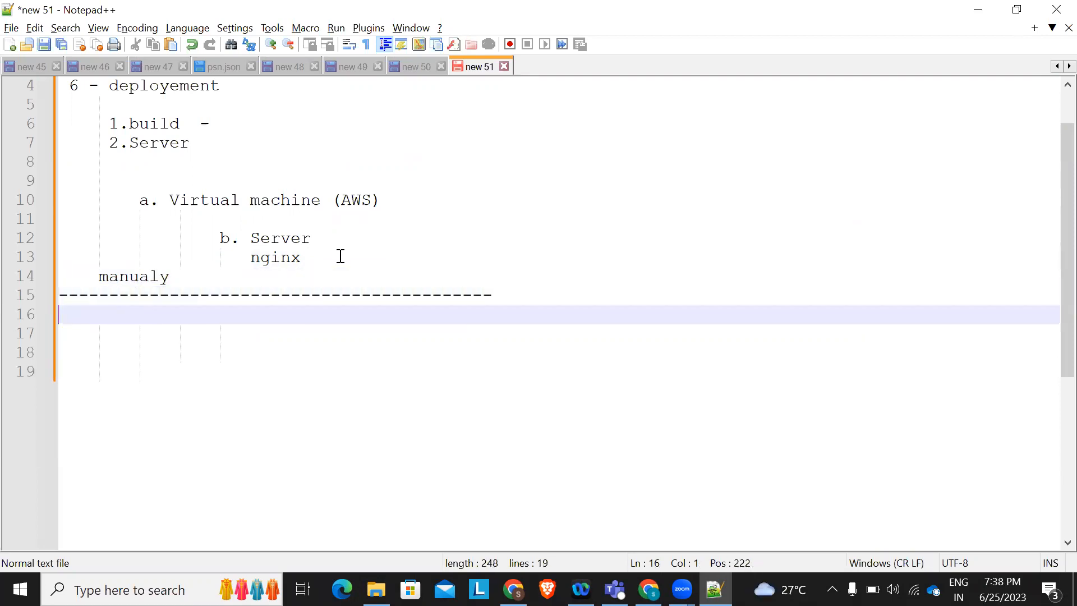
pyautogui.write('automate')
pyautogui.press('Return')
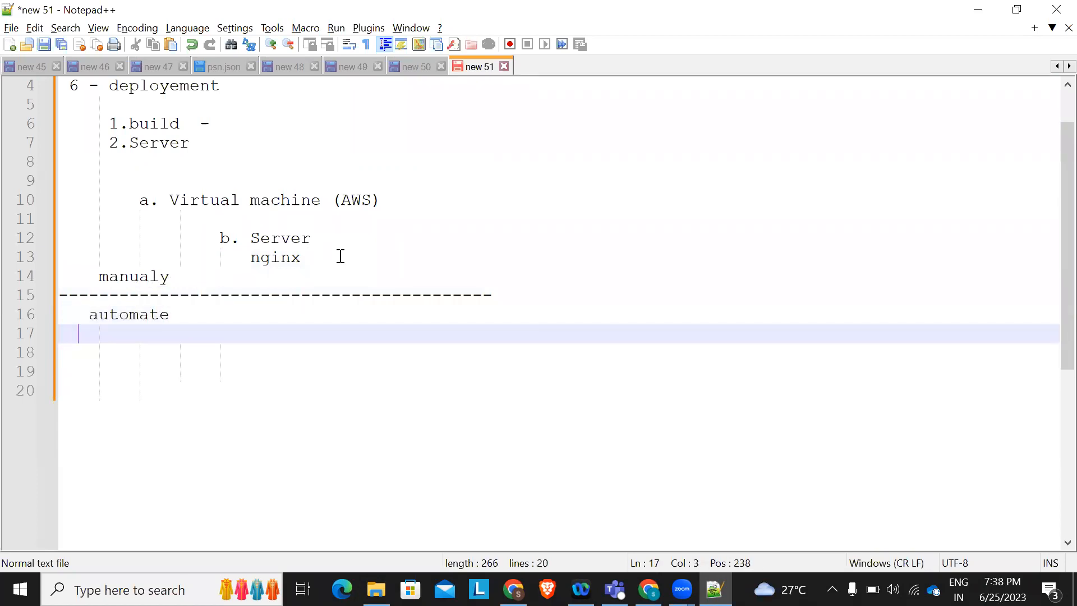
pyautogui.write('github ')
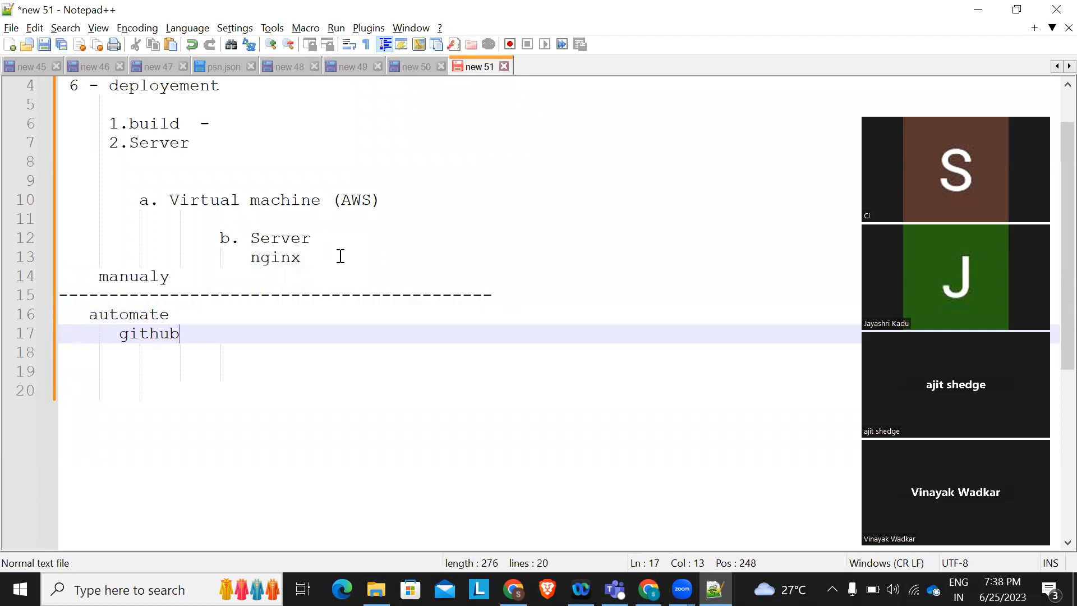
pyautogui.write('->jen')
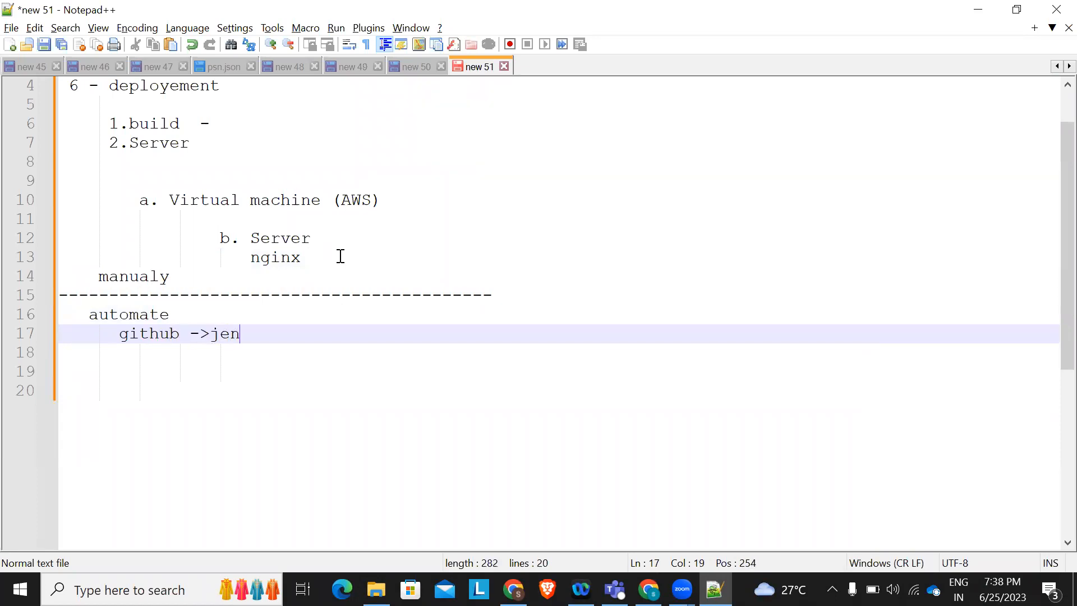
pyautogui.write('kins->docker')
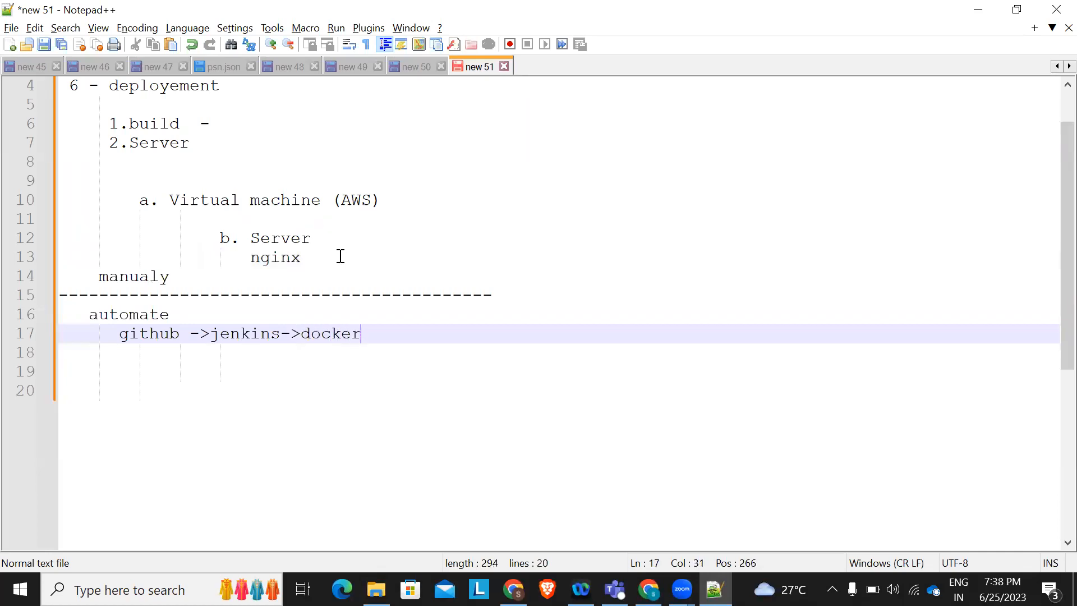
pyautogui.press('BackSpace')
pyautogui.write('->kubernetes')
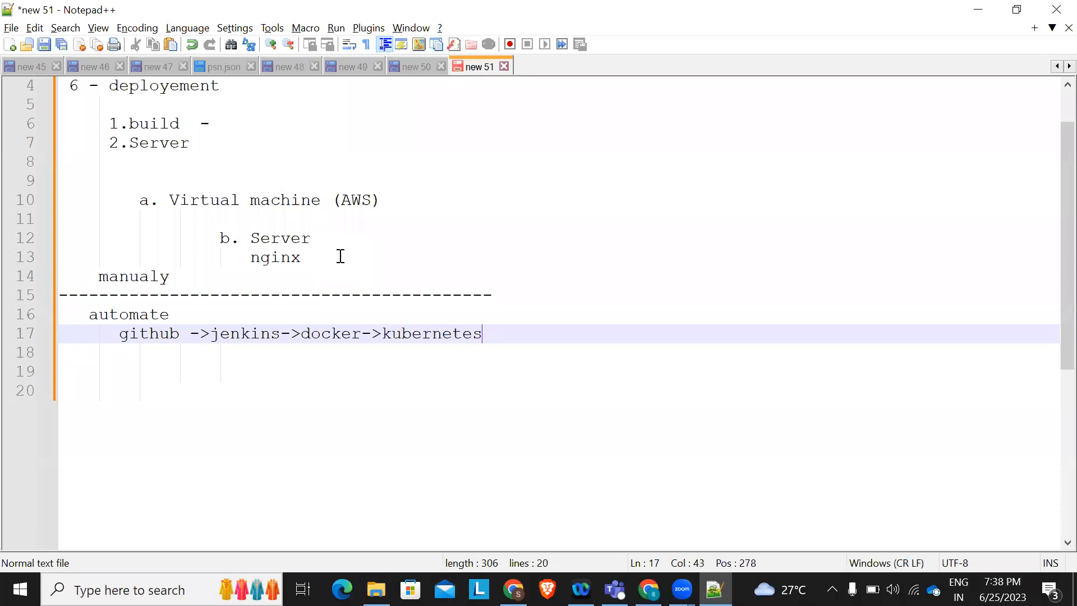
pyautogui.moveTo(168, 276); pyautogui.dragTo(51, 92)
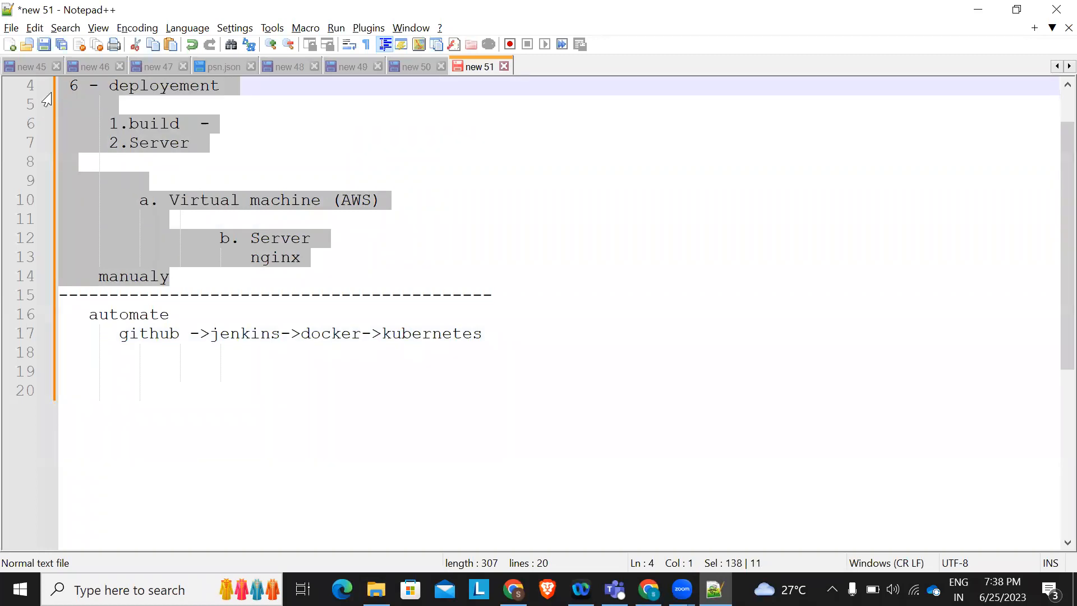
pyautogui.click(200, 278)
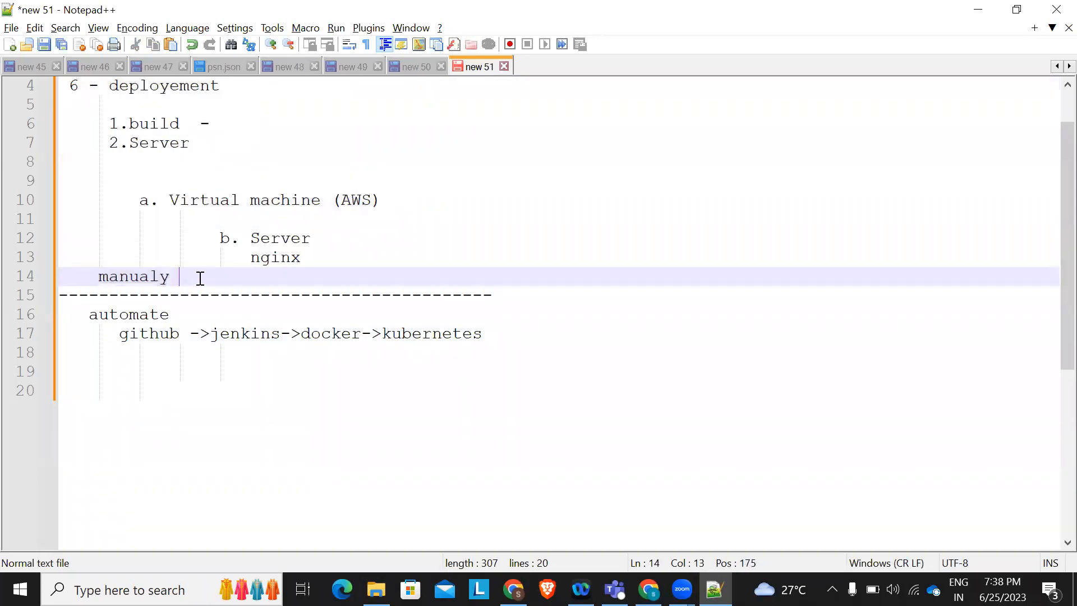
pyautogui.moveTo(83, 317); pyautogui.dragTo(487, 331)
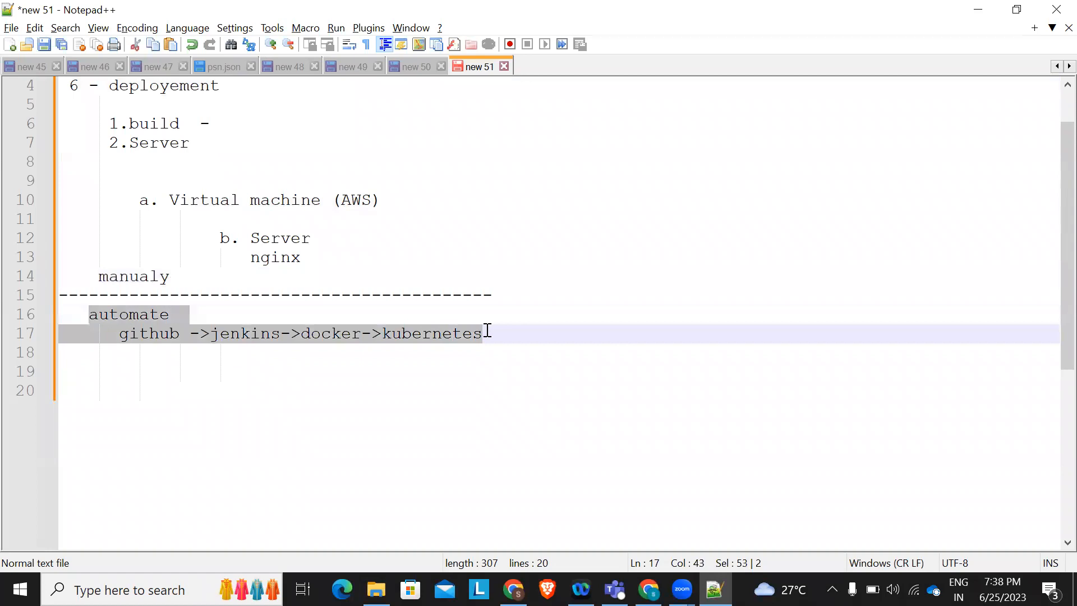
pyautogui.click(315, 263)
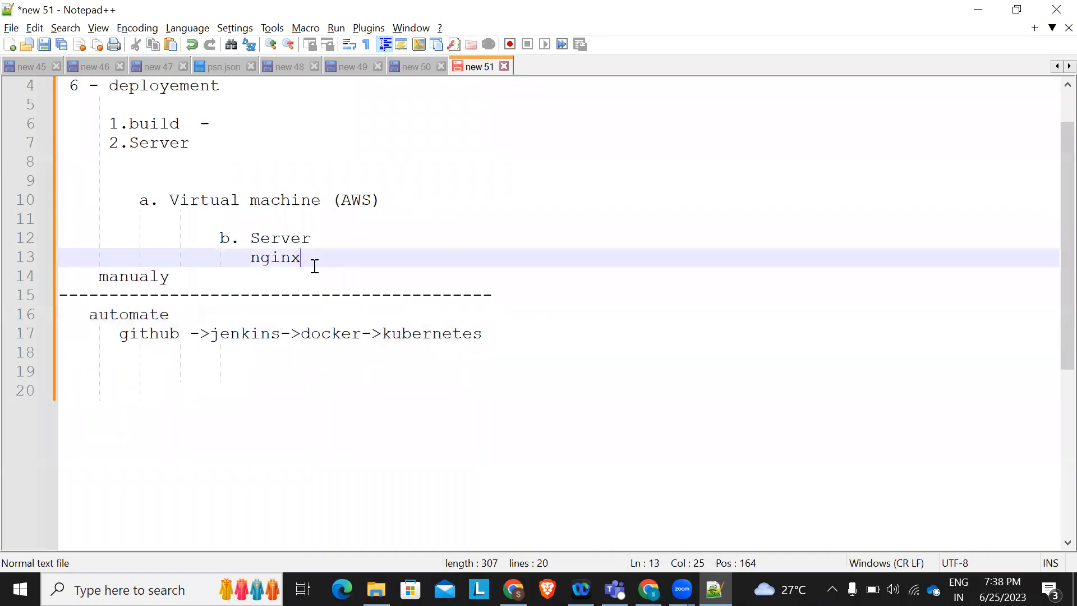
pyautogui.click(219, 315)
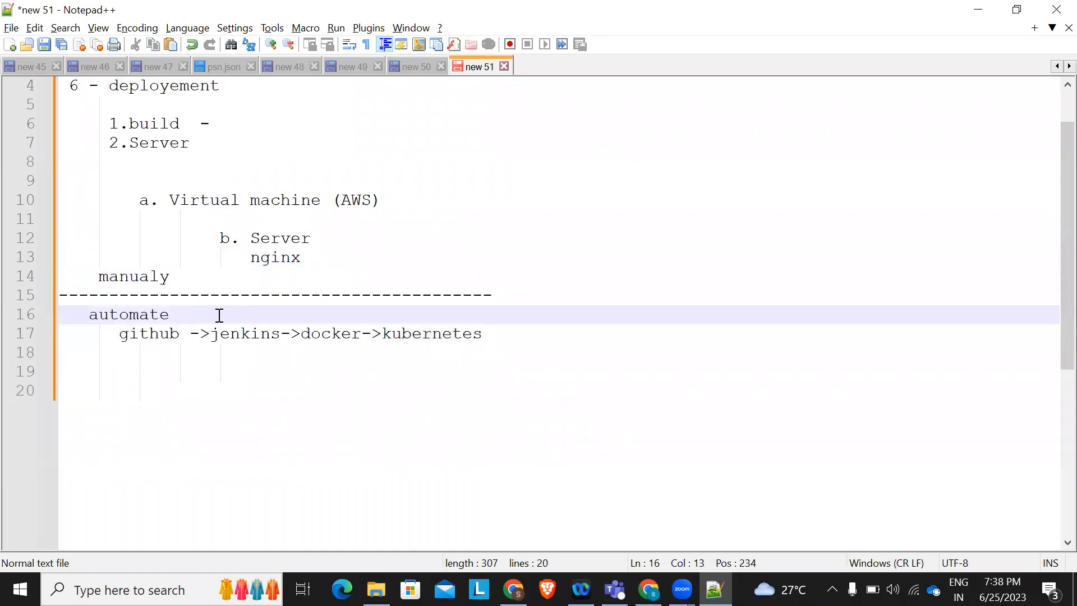
# Append 'CI/CD (Continues Integration and Continues Delivery)' to the automate heading
pyautogui.press('capslock')
pyautogui.write('CI/')
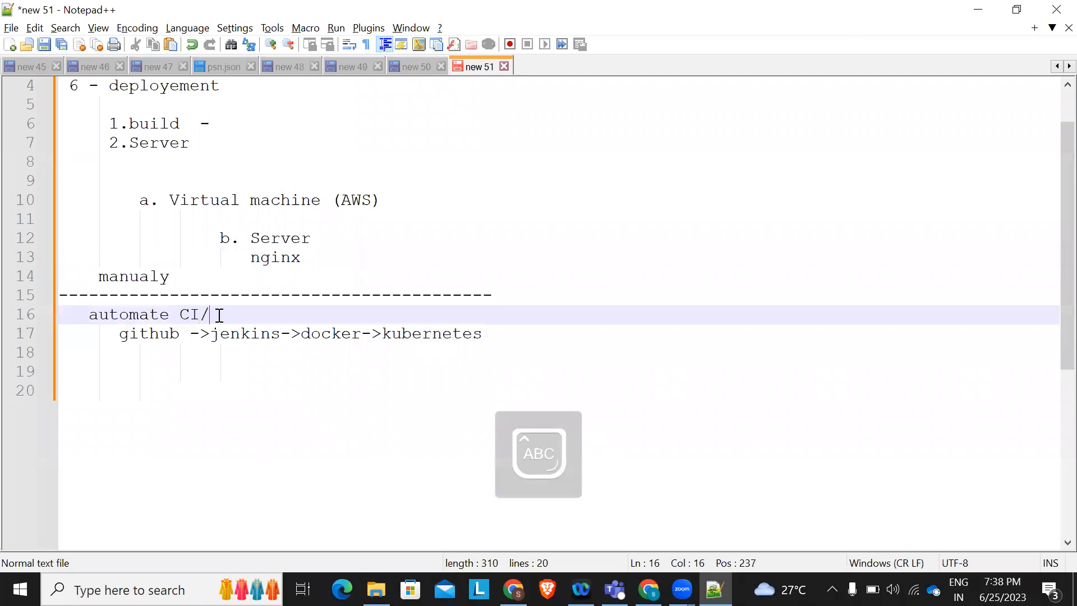
pyautogui.write('CD (')
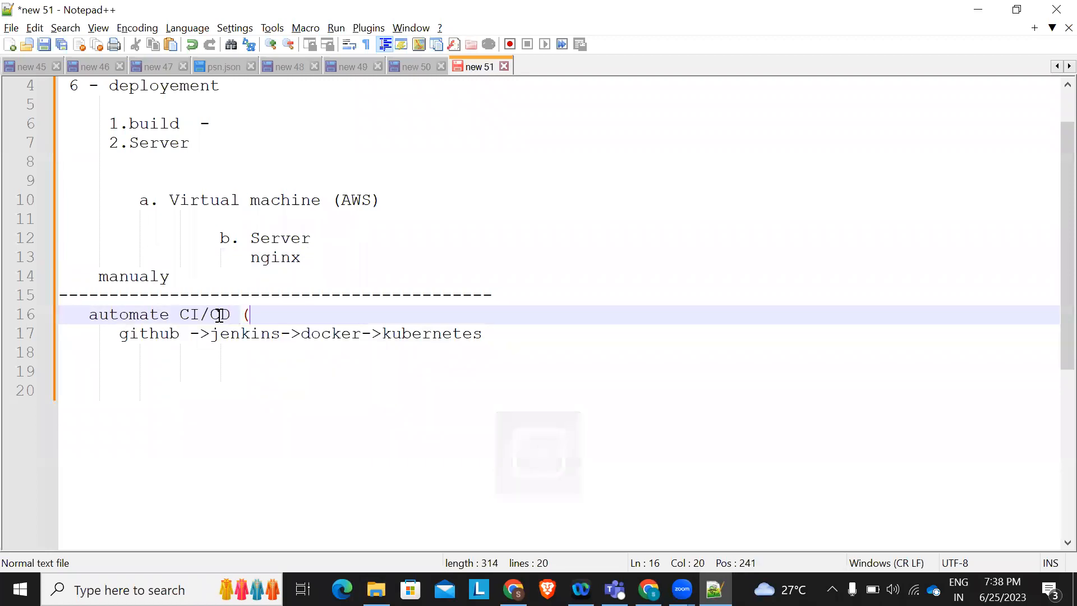
pyautogui.press('capslock')
pyautogui.write('Cont')
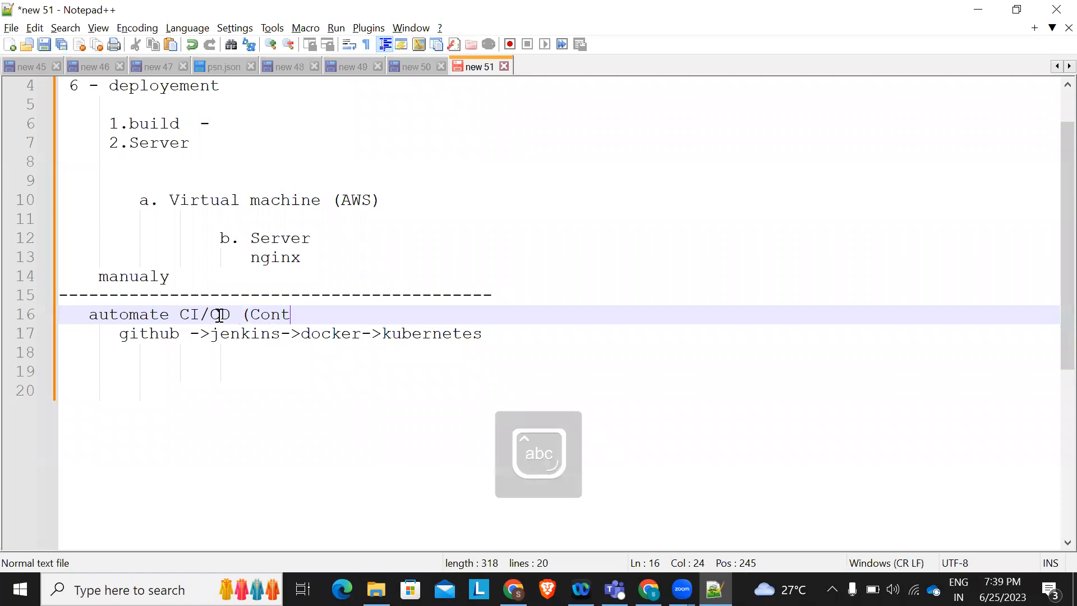
pyautogui.write('inuew I')
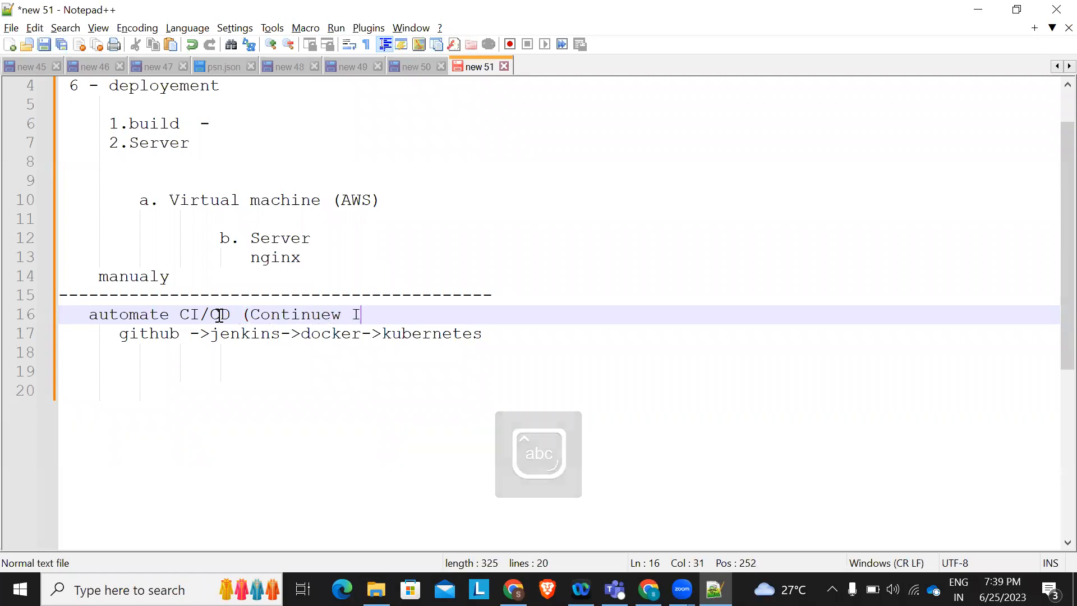
pyautogui.press('BackSpace')
pyautogui.press('BackSpace')
pyautogui.press('BackSpace')
pyautogui.write('s Inte')
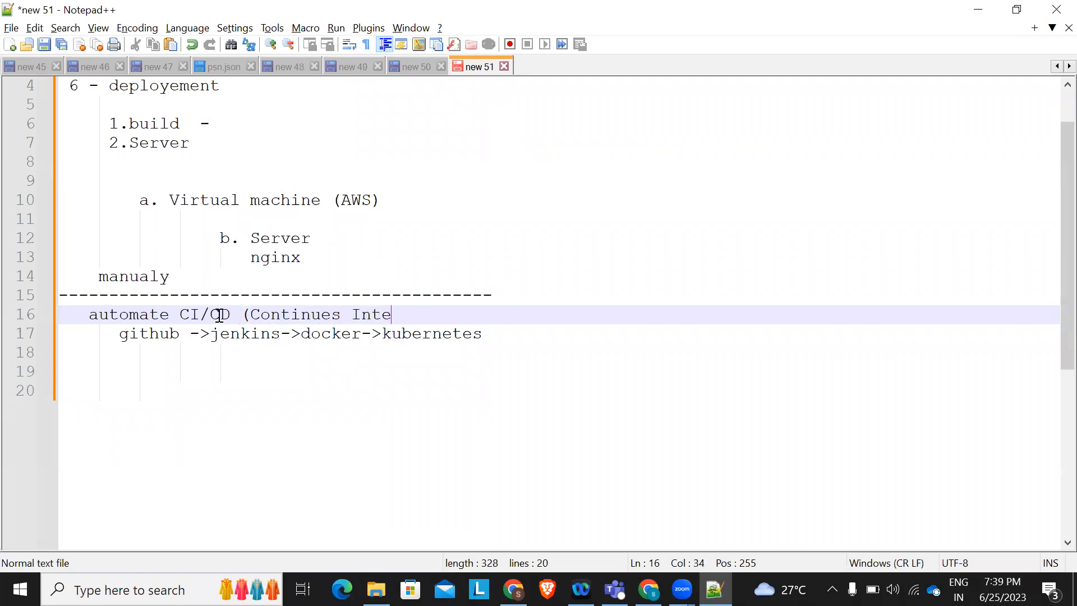
pyautogui.write('gration and Con')
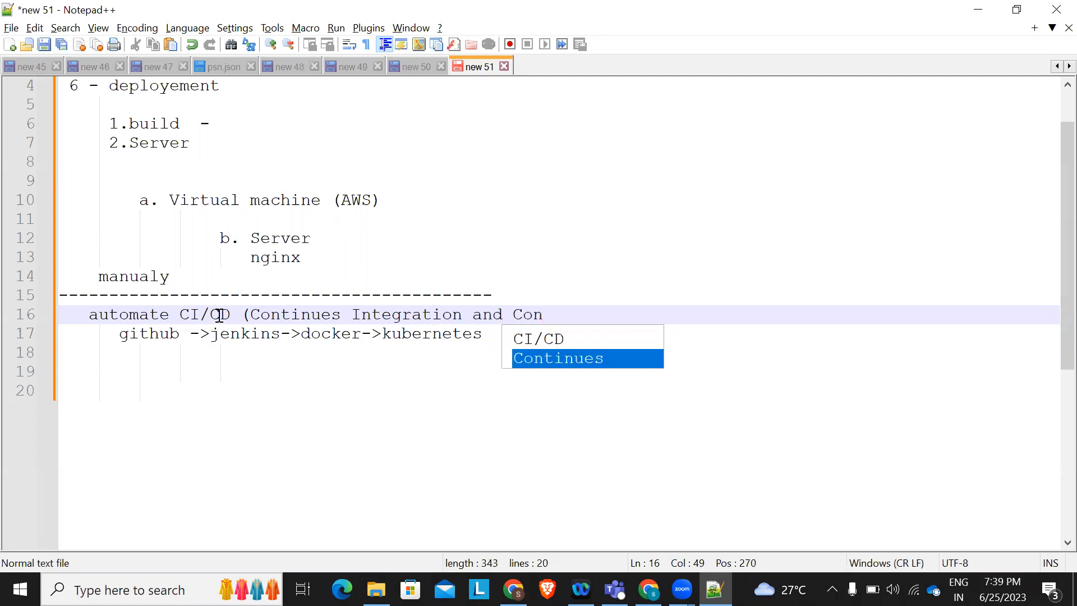
pyautogui.press('Return')
pyautogui.write('Deli')
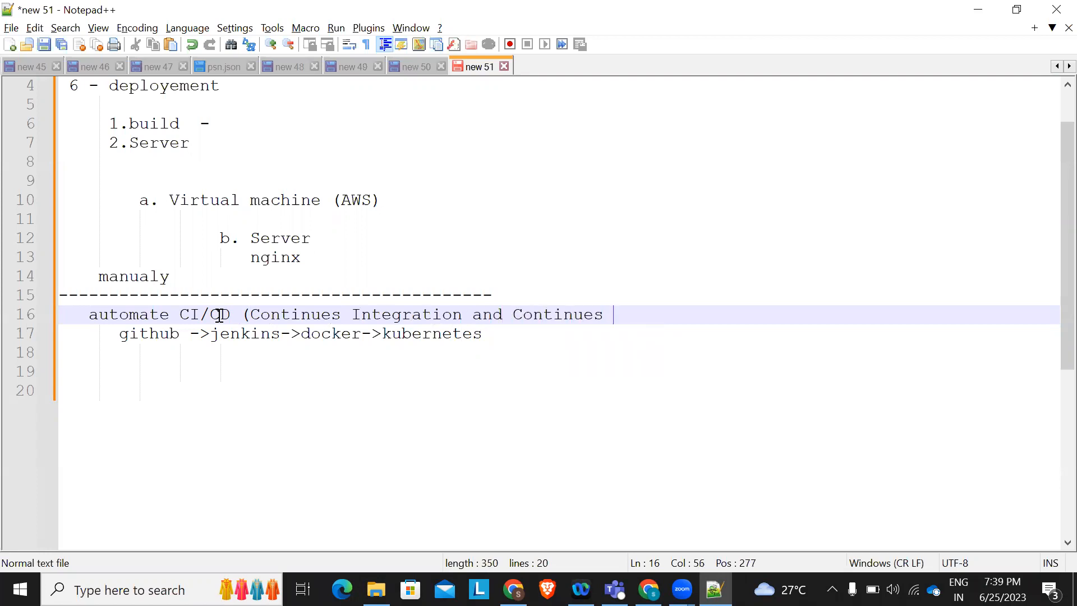
pyautogui.write('very)')
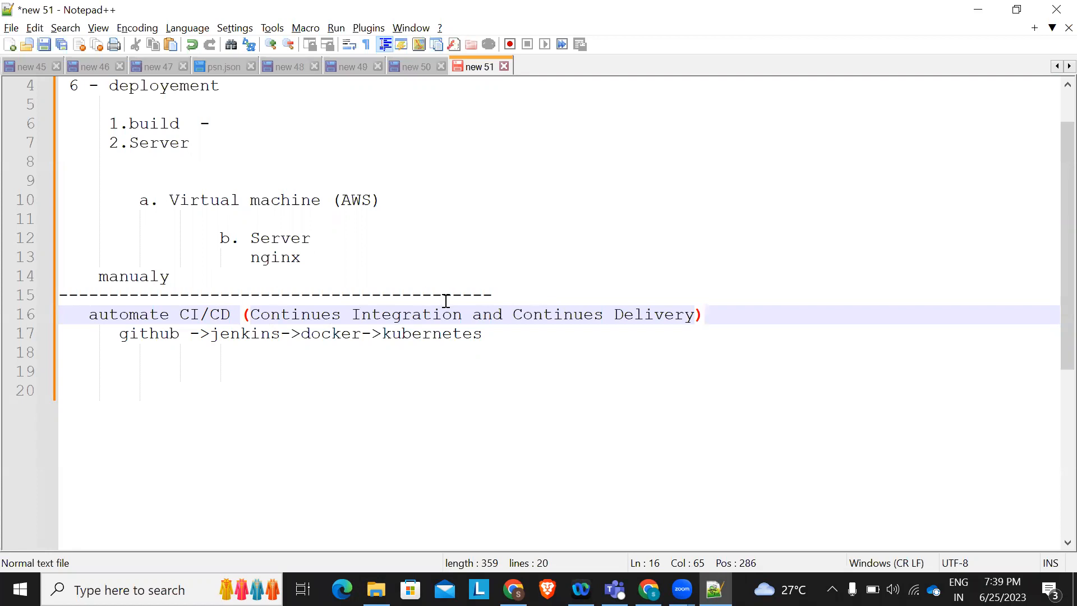
# Place 'Server(Linux,Ubuntu,Windows Server)' indented under 'a. Virtual machine (AWS)', above b. Server and nginx
pyautogui.click(357, 249)
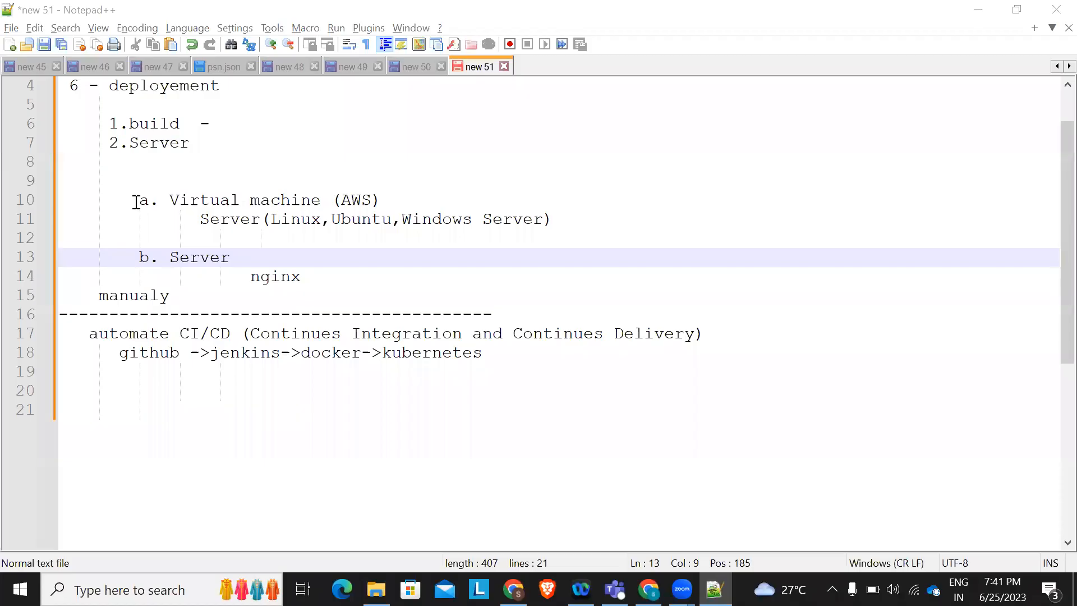
pyautogui.moveTo(136, 202); pyautogui.dragTo(392, 207)
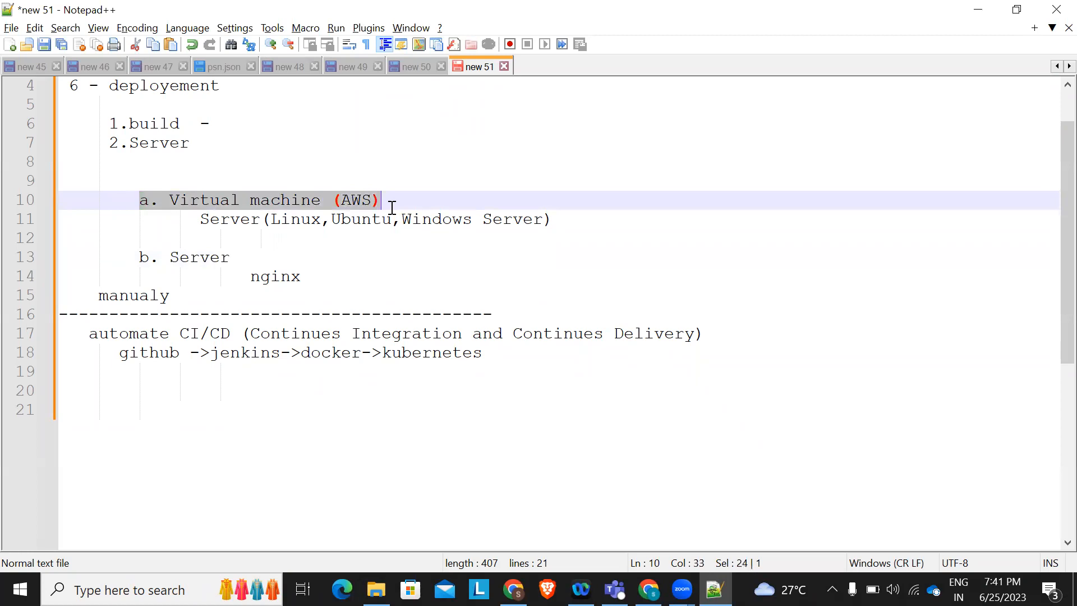
pyautogui.click(403, 205)
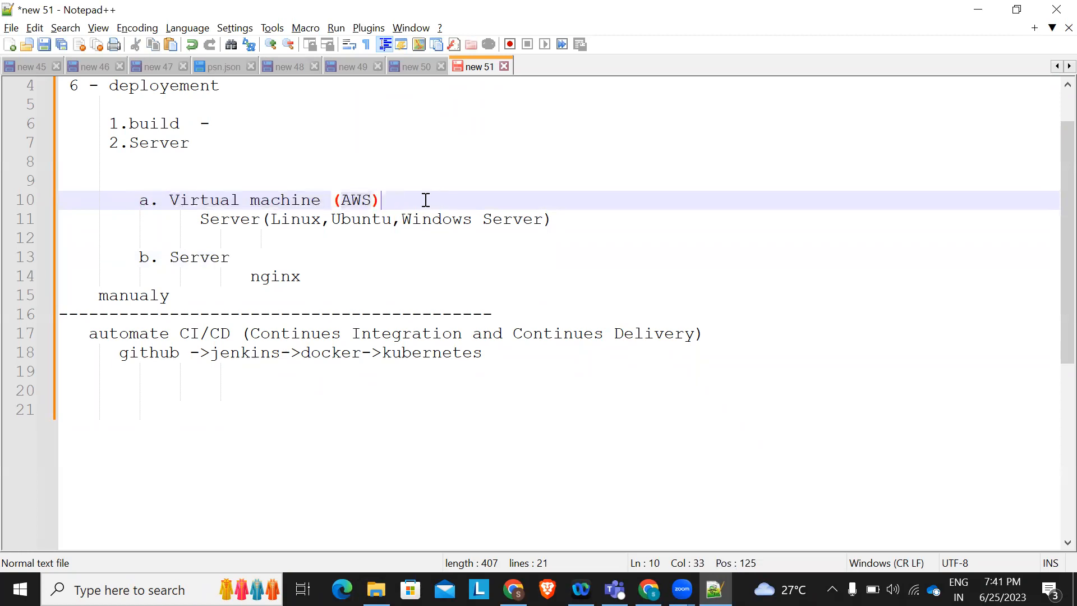
pyautogui.moveTo(191, 219); pyautogui.dragTo(569, 215)
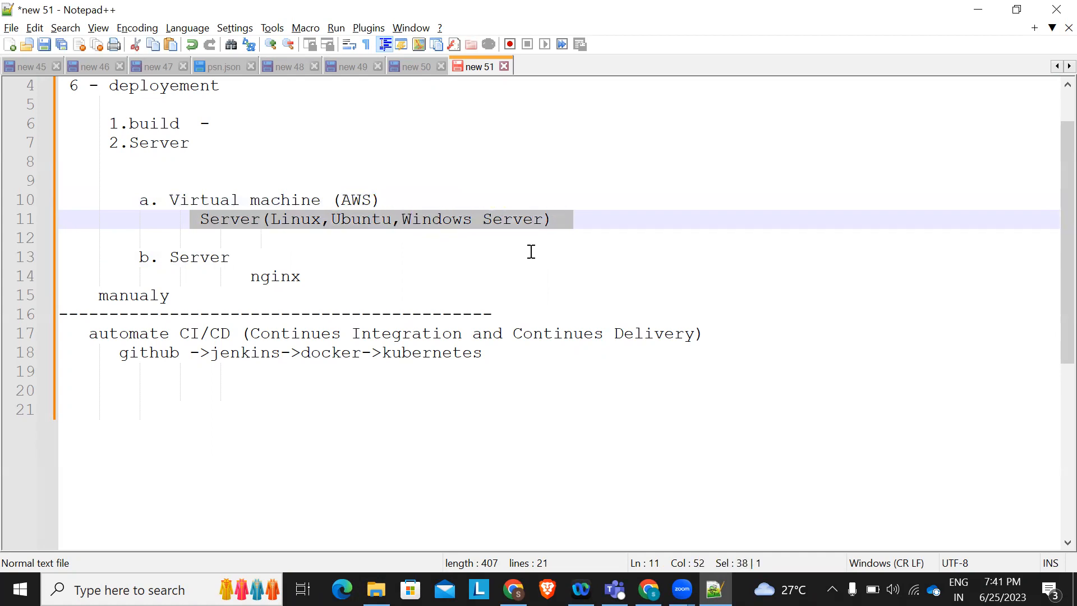
pyautogui.click(589, 223)
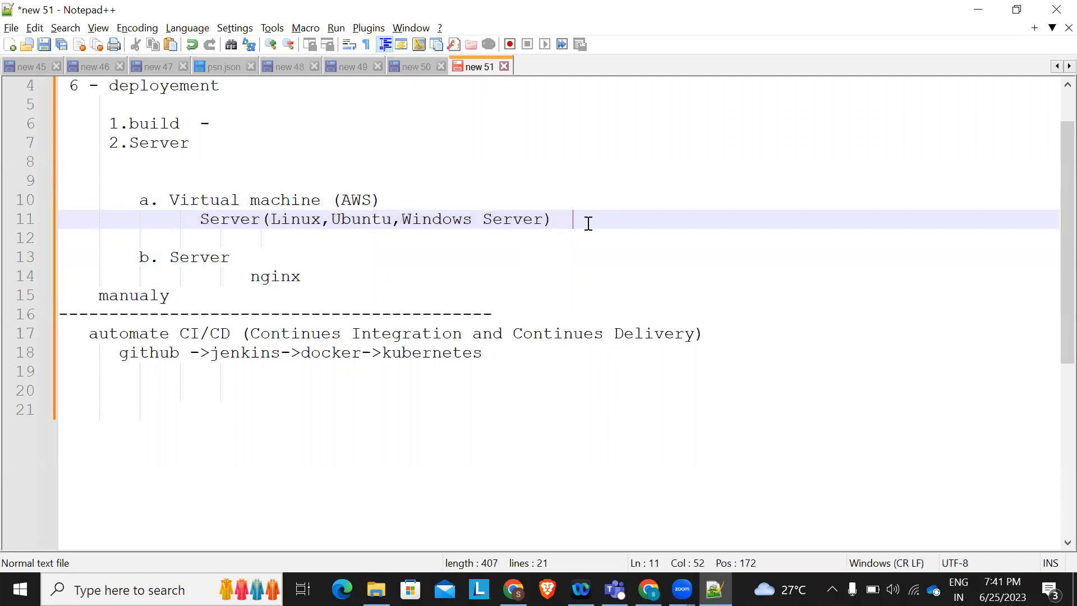
# Add a 'local connect' heading on a new line below the Server line
pyautogui.press('Return')
pyautogui.press('Return')
pyautogui.write('loca')
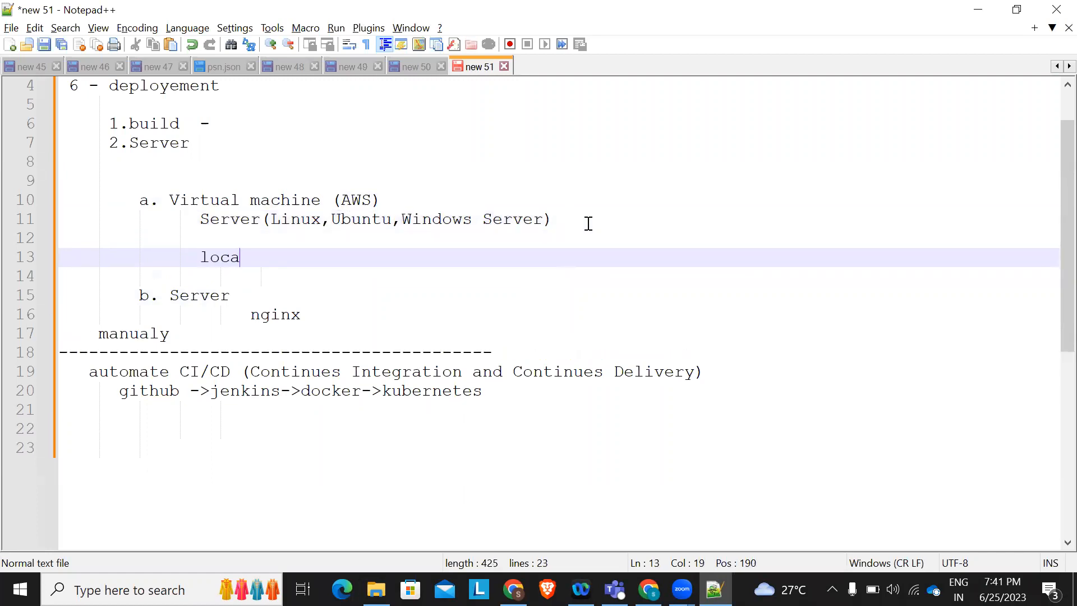
pyautogui.write('layl')
pyautogui.press('BackSpace')
pyautogui.press('BackSpace')
pyautogui.press('BackSpace')
pyautogui.press('BackSpace')
pyautogui.write('com')
# List 'i.putty', 'ii.mobax' and 'iii.filezila' under local connect
pyautogui.press('BackSpace')
pyautogui.write('nnect')
pyautogui.press('Return')
pyautogui.write('i.mox')
pyautogui.press('BackSpace')
pyautogui.press('BackSpace')
pyautogui.press('BackSpace')
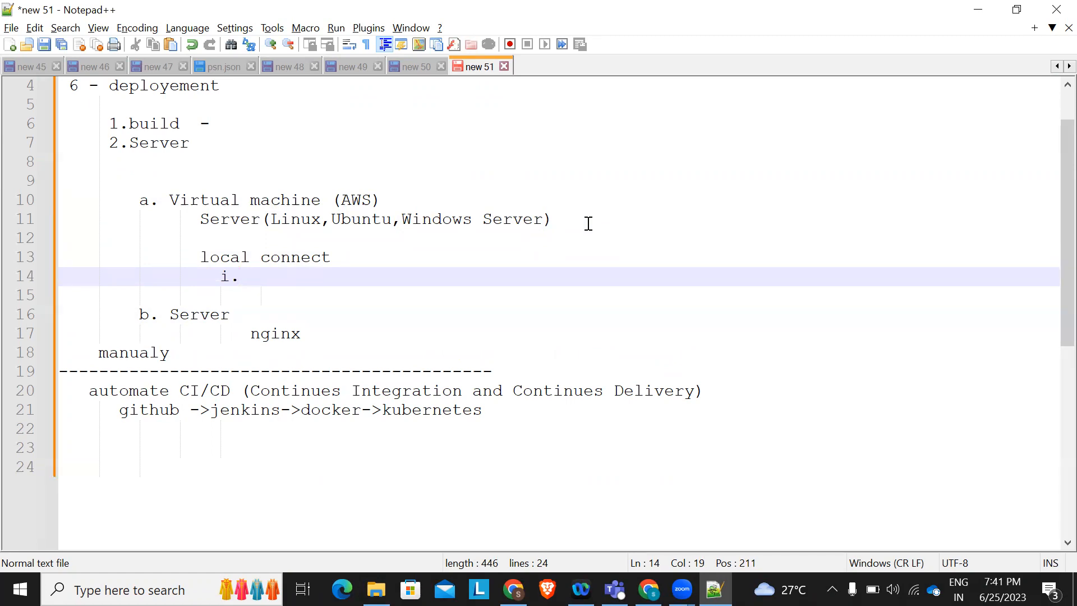
pyautogui.write('ssh')
pyautogui.press('BackSpace')
pyautogui.press('BackSpace')
pyautogui.press('BackSpace')
pyautogui.write('u')
pyautogui.press('BackSpace')
pyautogui.write('putty')
pyautogui.press('Return')
pyautogui.write('ii.mobax')
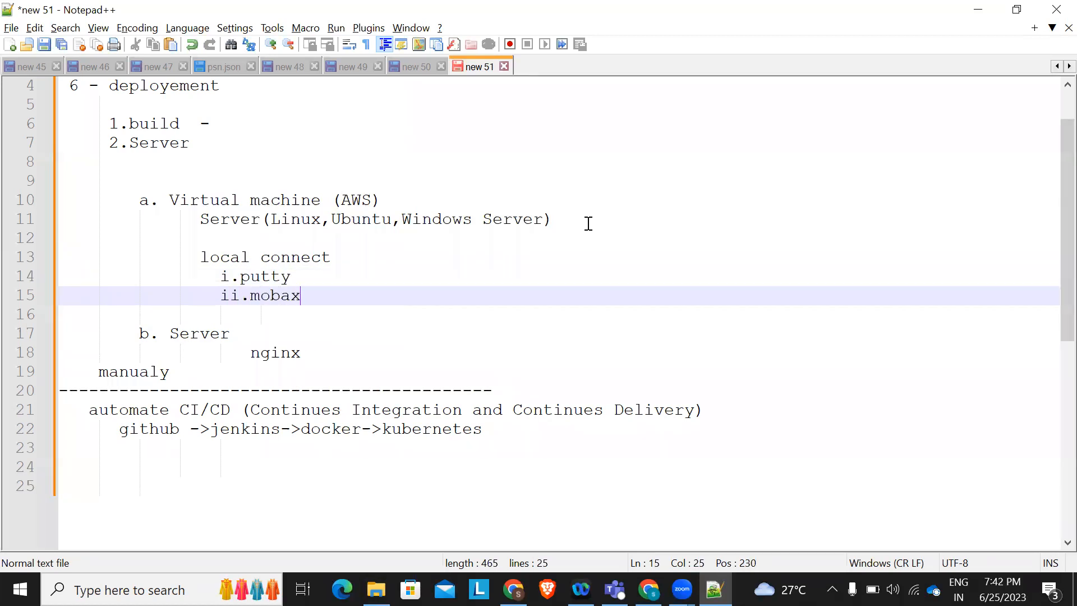
pyautogui.press('Return')
pyautogui.write('i')
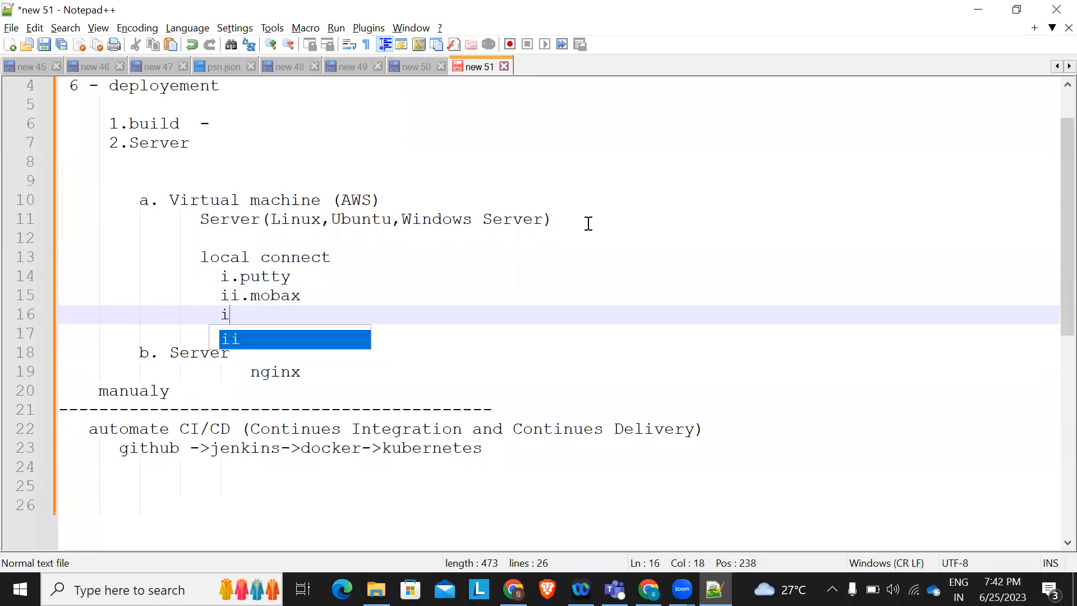
pyautogui.write('ii.file')
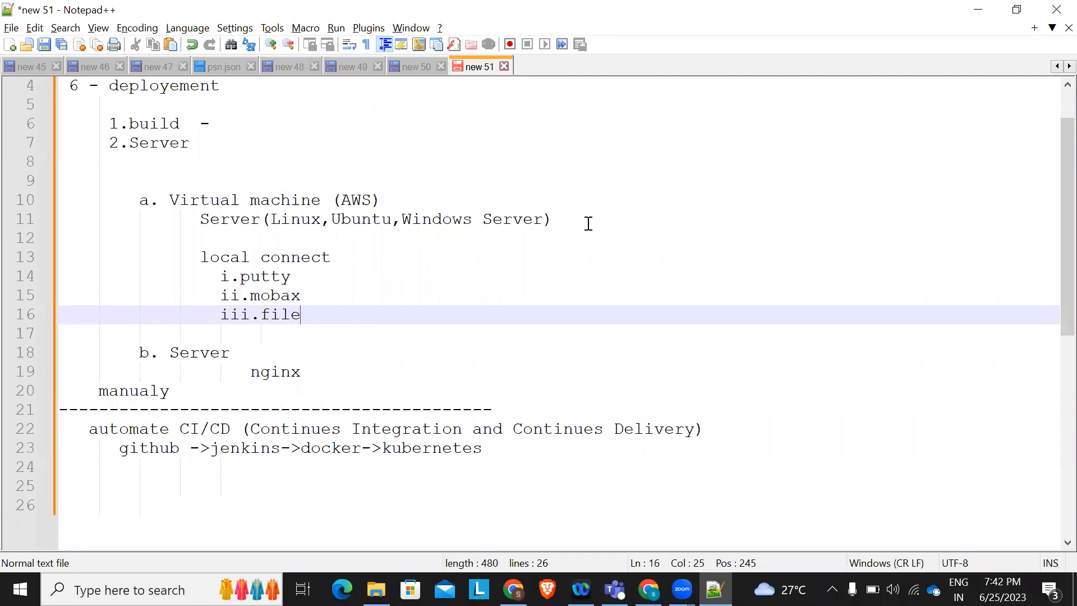
pyautogui.write('zila')
# Select the tool list, the virtual machine and server lines, and the 'local connect' heading in turn
pyautogui.click(342, 313)
pyautogui.moveTo(341, 313); pyautogui.dragTo(204, 269)
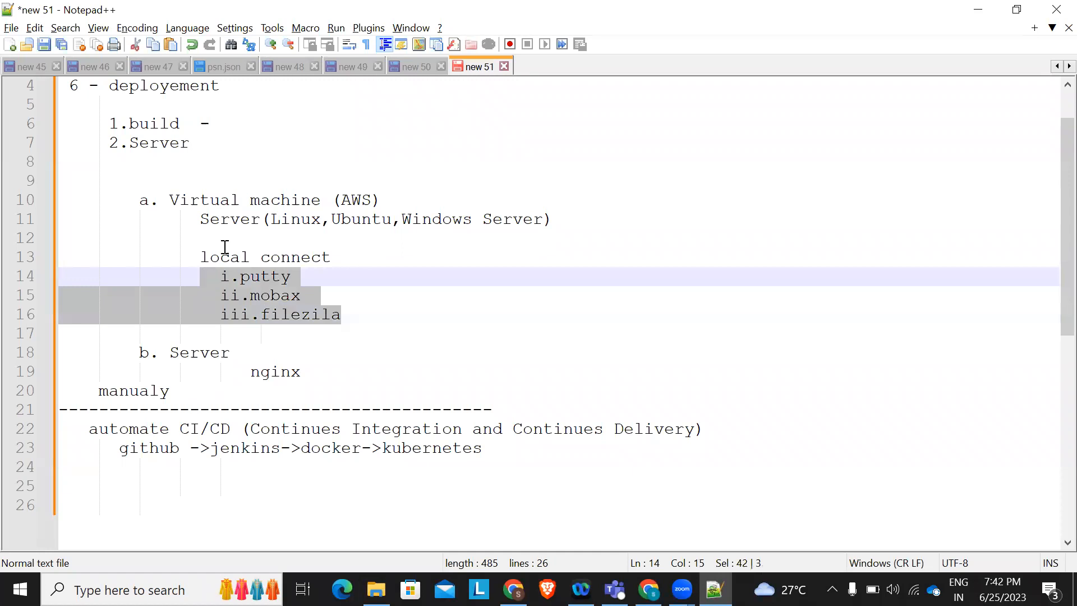
pyautogui.moveTo(160, 200); pyautogui.dragTo(550, 223)
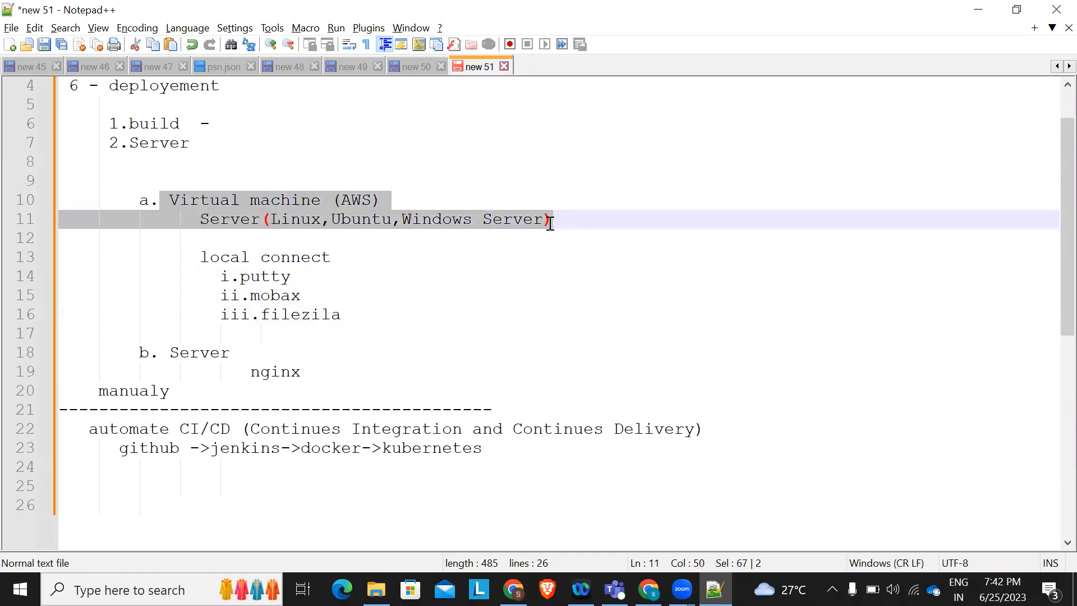
pyautogui.moveTo(192, 250); pyautogui.dragTo(360, 263)
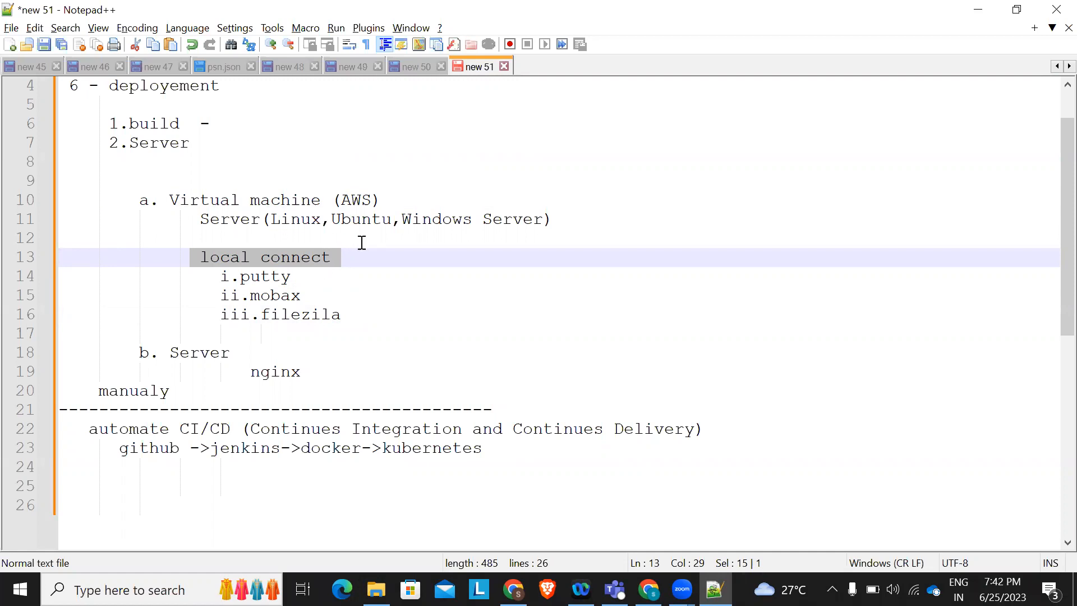
# Launch Visual Studio Code and reopen the recent D:\repo\emp\emp-auth01-ui project
pyautogui.press('super')
pyautogui.press('super')
pyautogui.write('v')
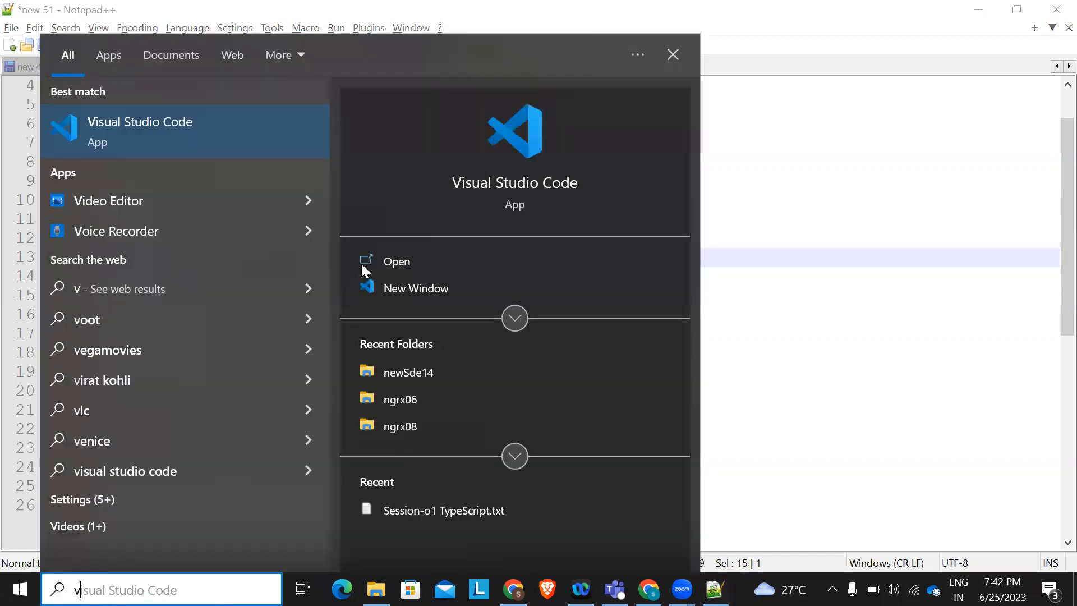
pyautogui.press('Return')
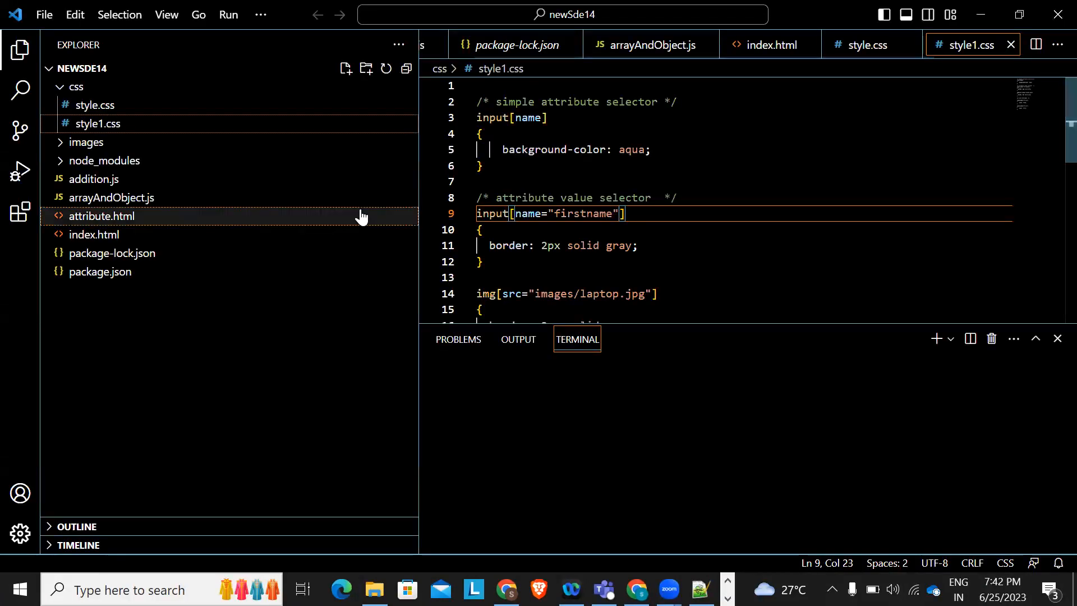
pyautogui.click(45, 15)
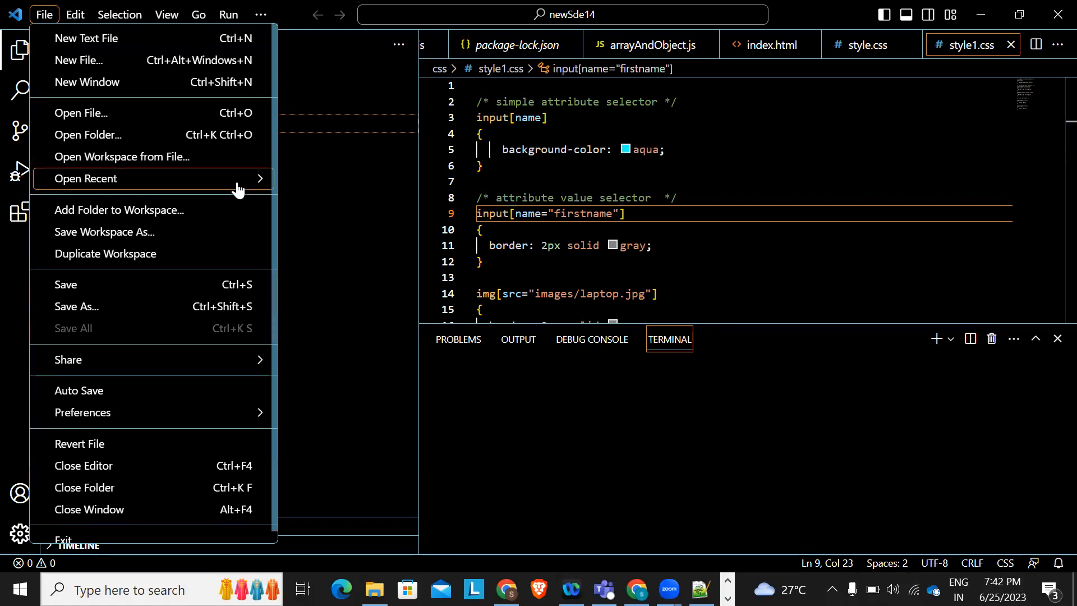
pyautogui.moveTo(238, 181)
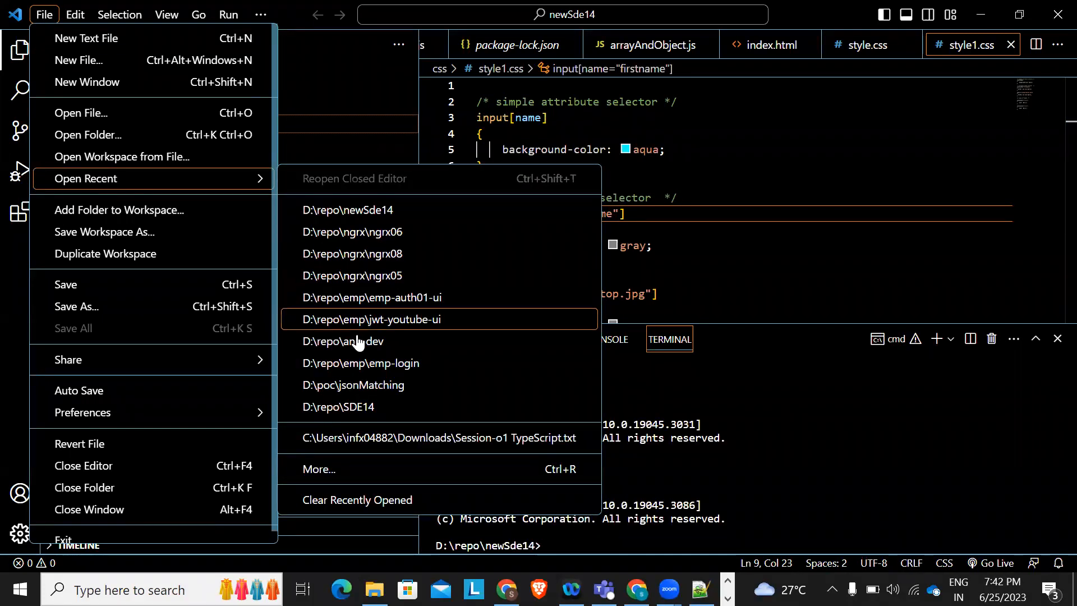
pyautogui.click(372, 297)
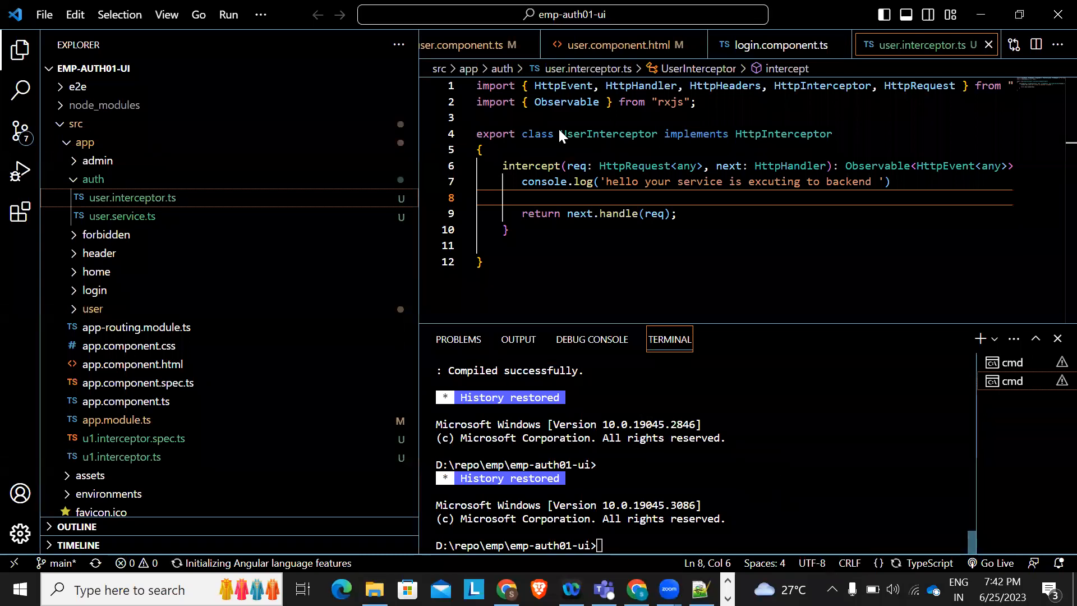
# Browse the project tree, expanding and collapsing node_modules, app and the project root
pyautogui.click(115, 67)
pyautogui.rightClick(115, 67)
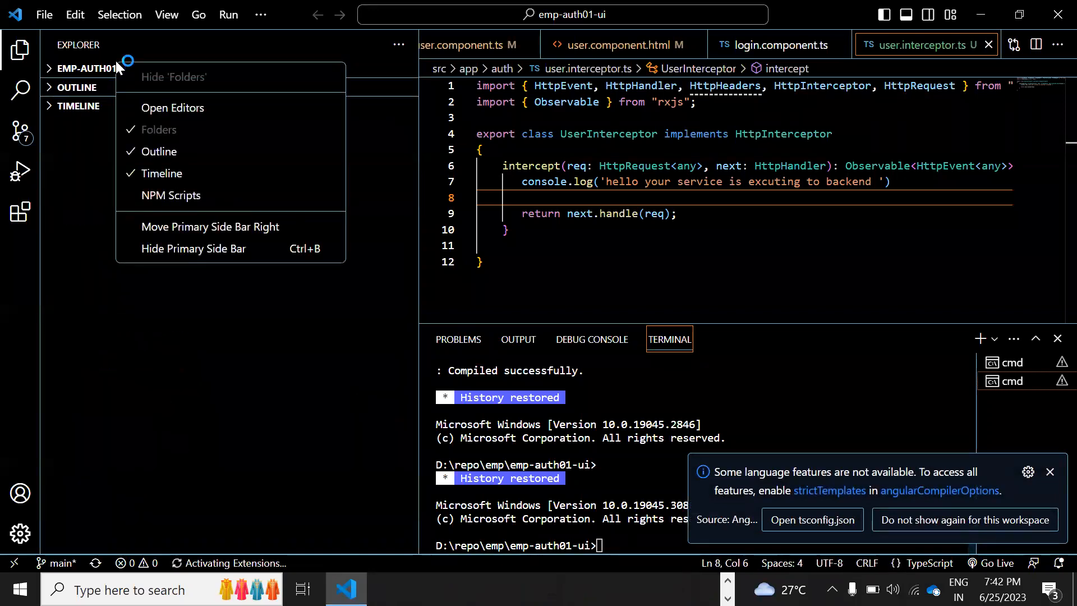
pyautogui.click(50, 64)
pyautogui.click(52, 68)
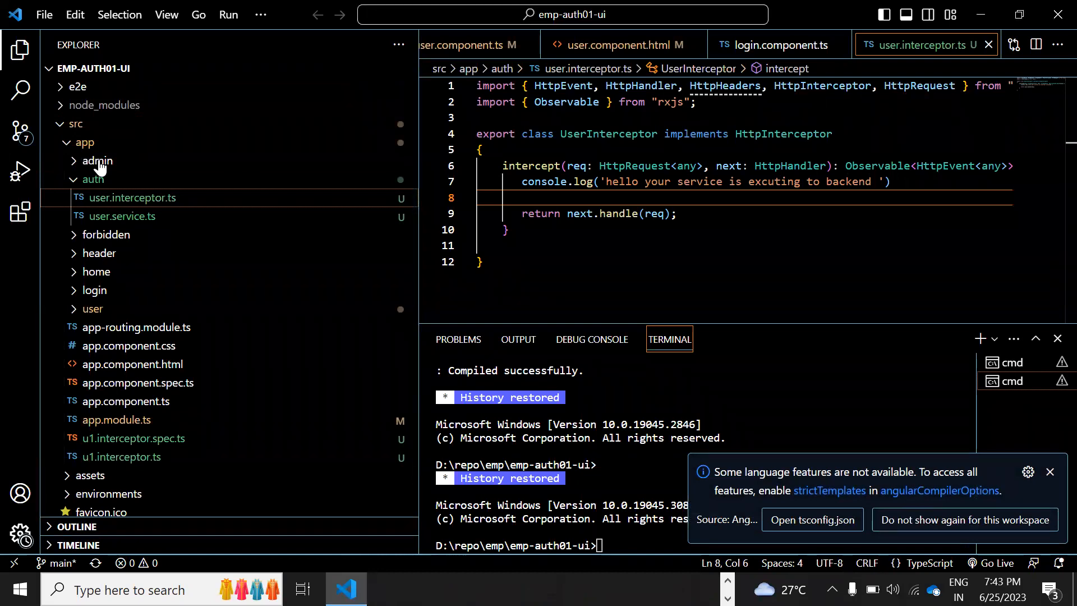
pyautogui.click(61, 110)
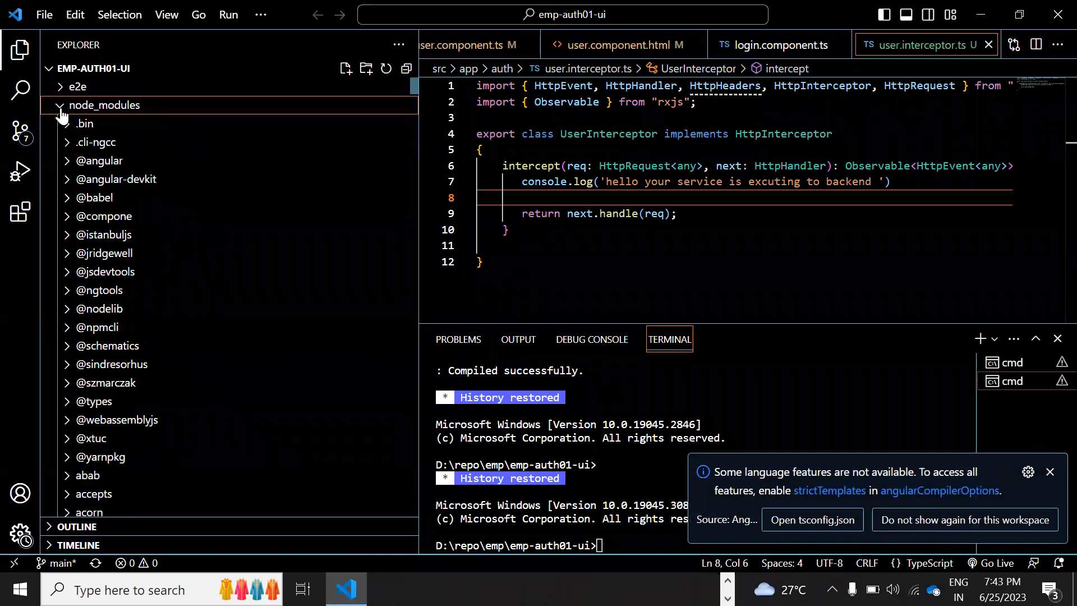
pyautogui.click(61, 110)
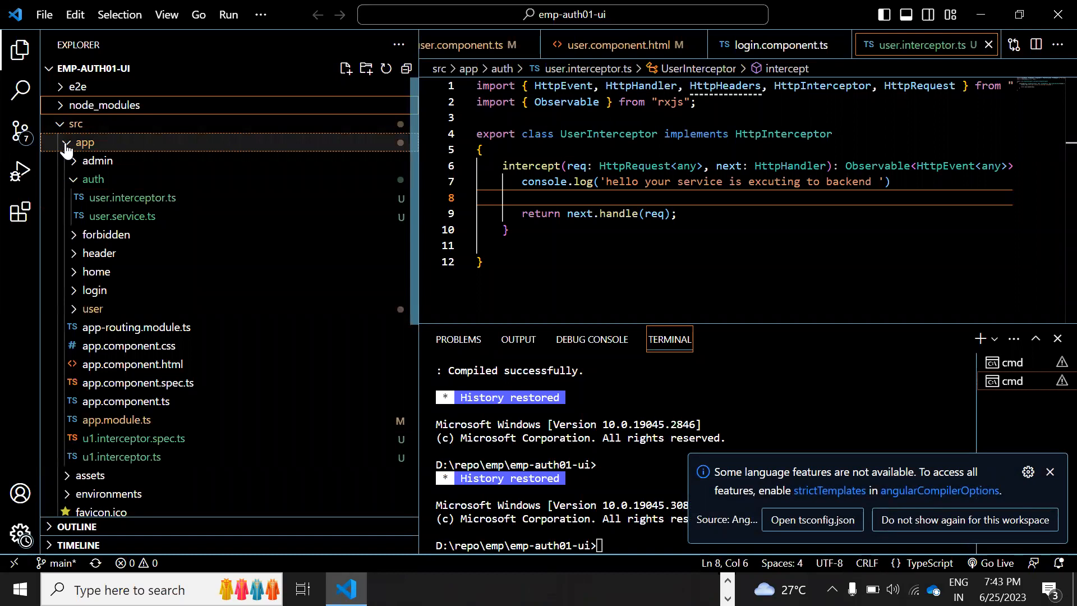
pyautogui.click(65, 144)
pyautogui.scroll(-1, 135, 433)
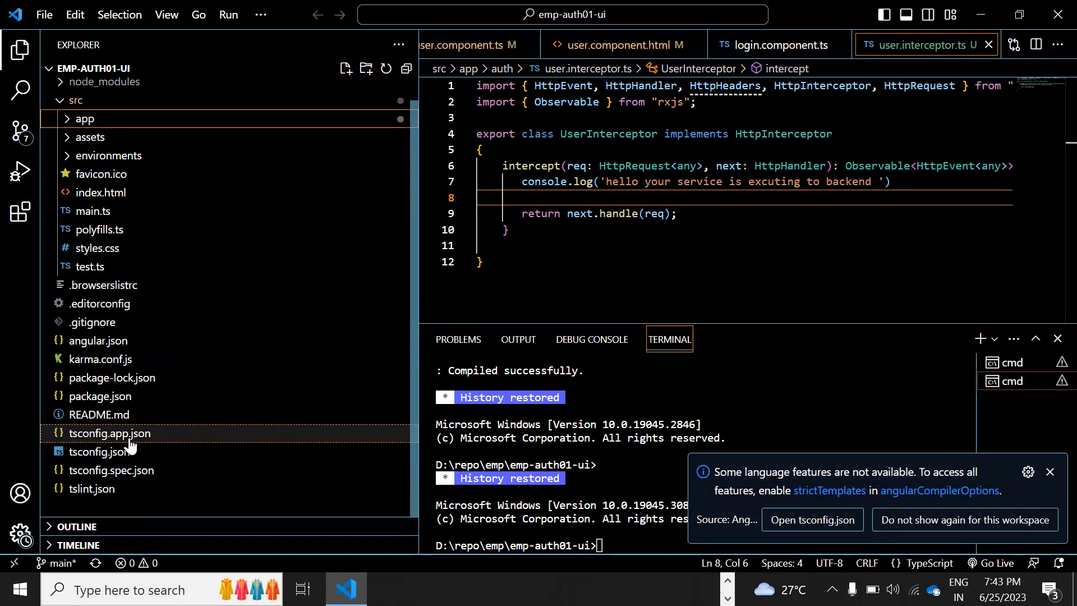
pyautogui.click(112, 67)
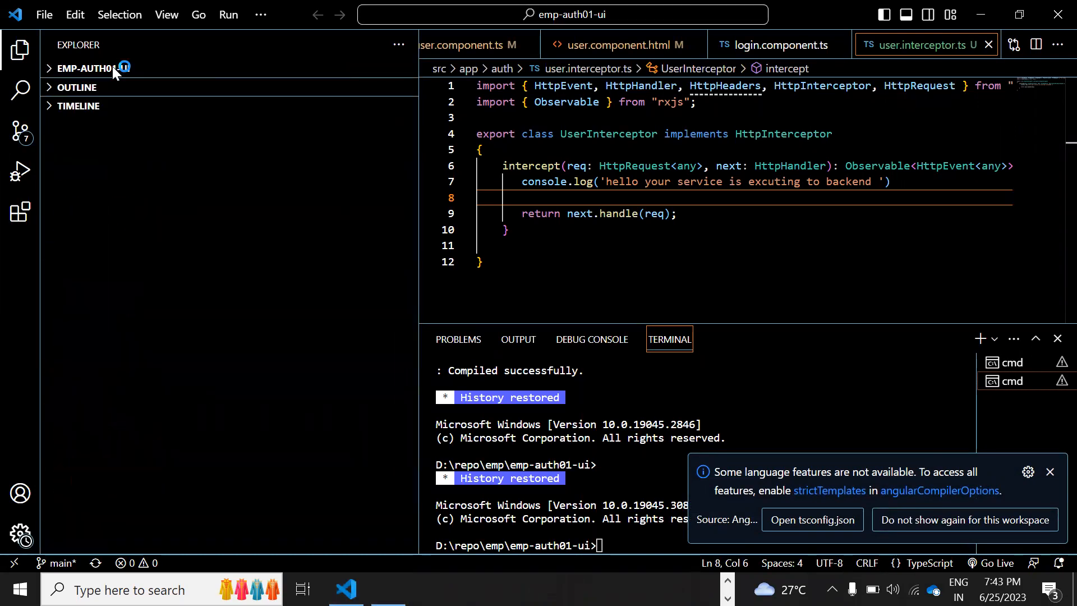
pyautogui.click(112, 68)
# Reveal user.interceptor.ts's src\app\auth folder in File Explorer
pyautogui.rightClick(111, 66)
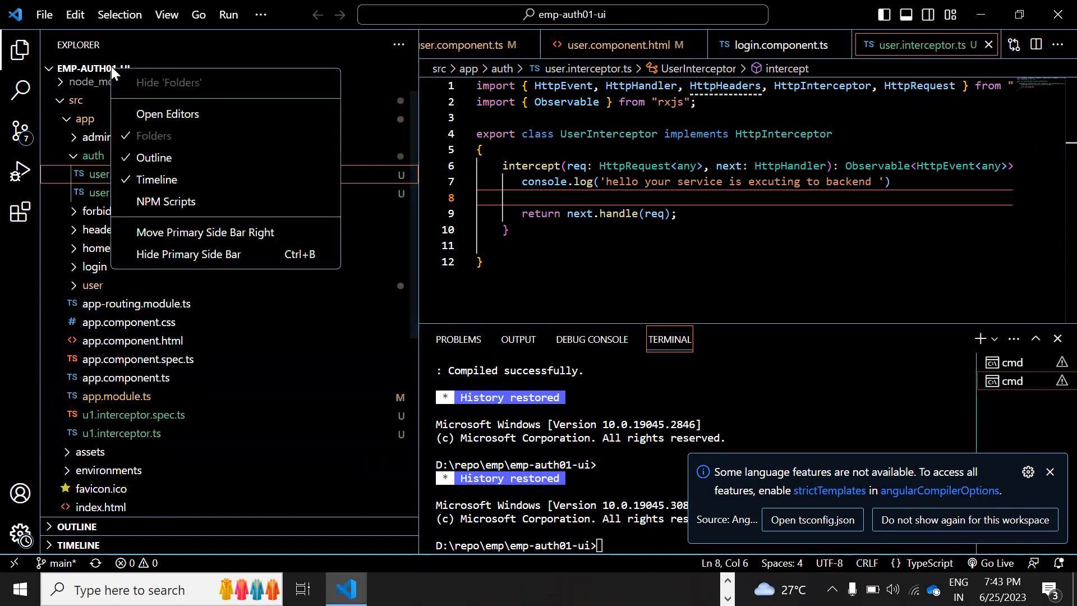
pyautogui.click(75, 77)
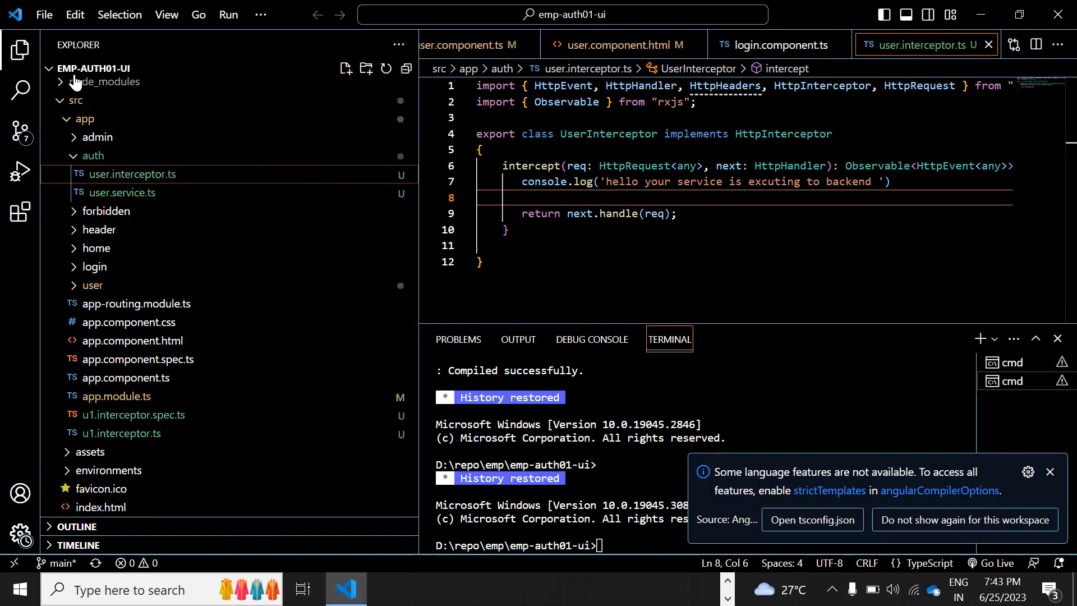
pyautogui.rightClick(100, 171)
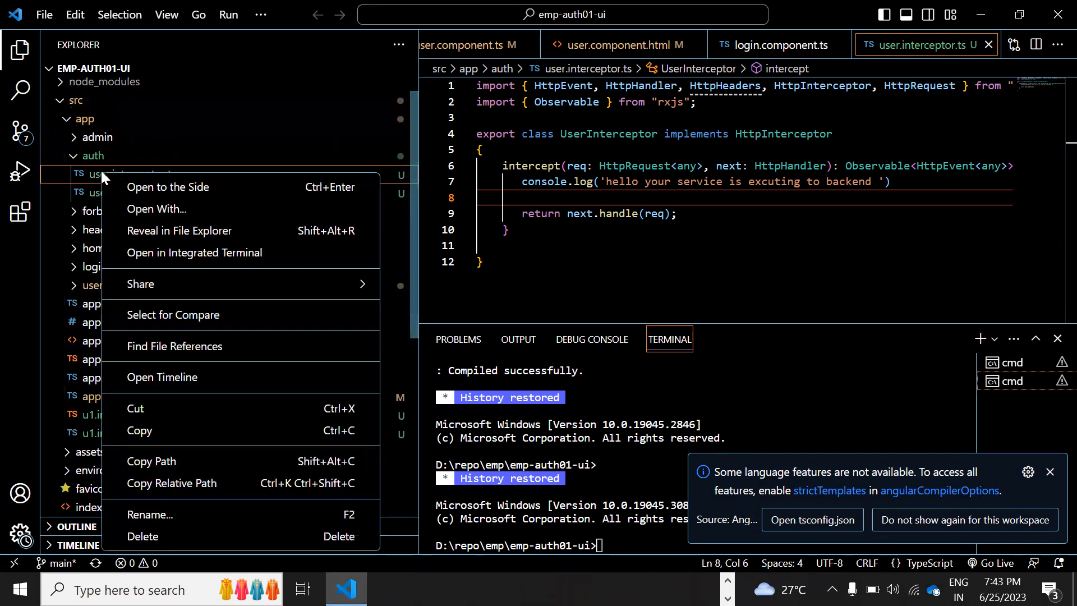
pyautogui.click(182, 231)
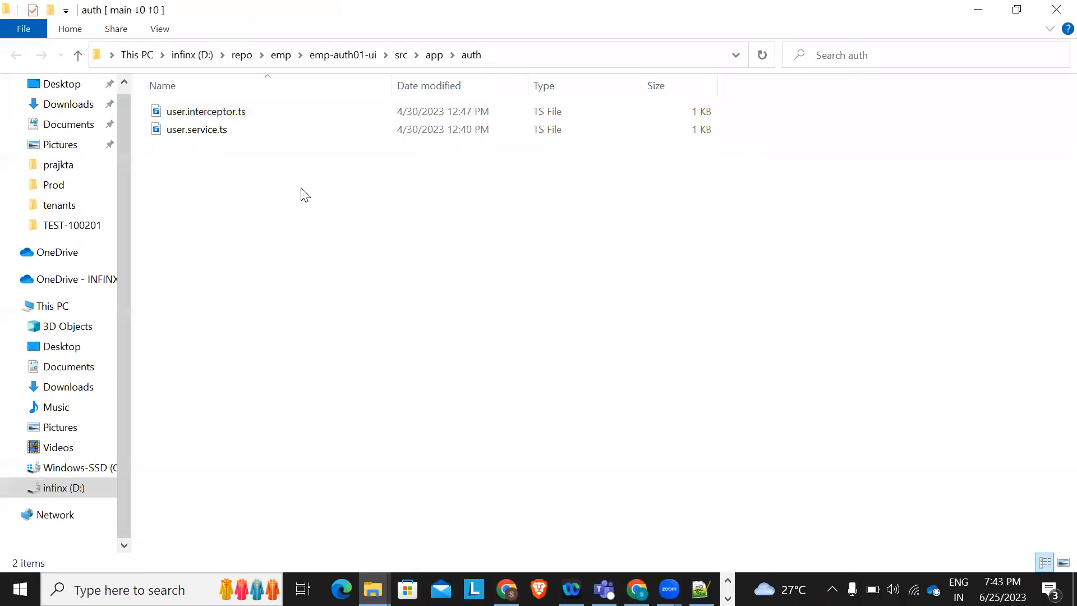
# Navigate File Explorer up to the D:\repo\emp folder
pyautogui.hotkey('alt', 'Up')
pyautogui.click(339, 55)
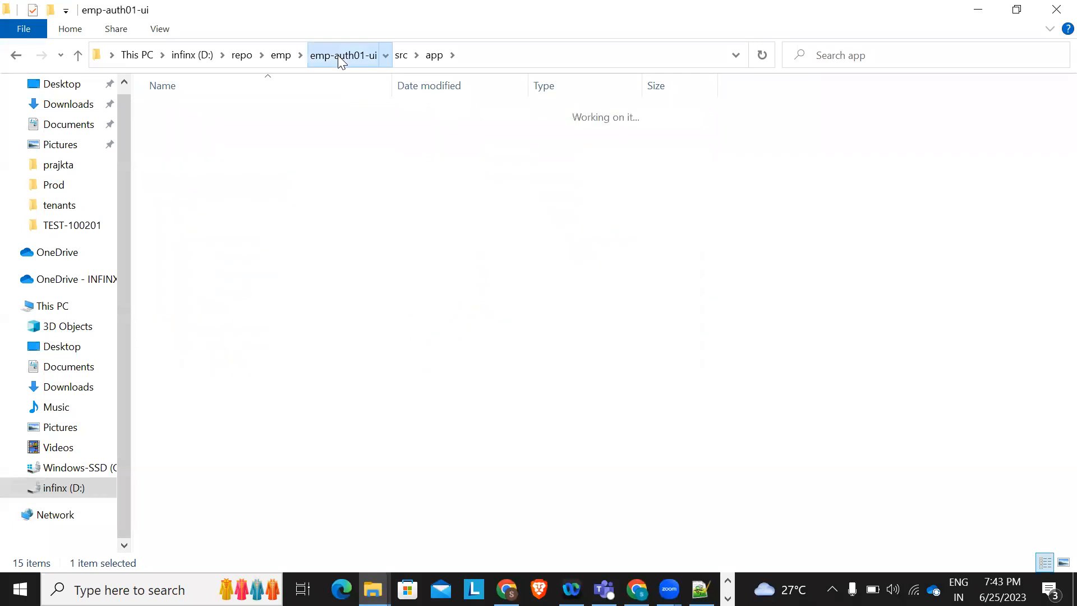
pyautogui.click(321, 54)
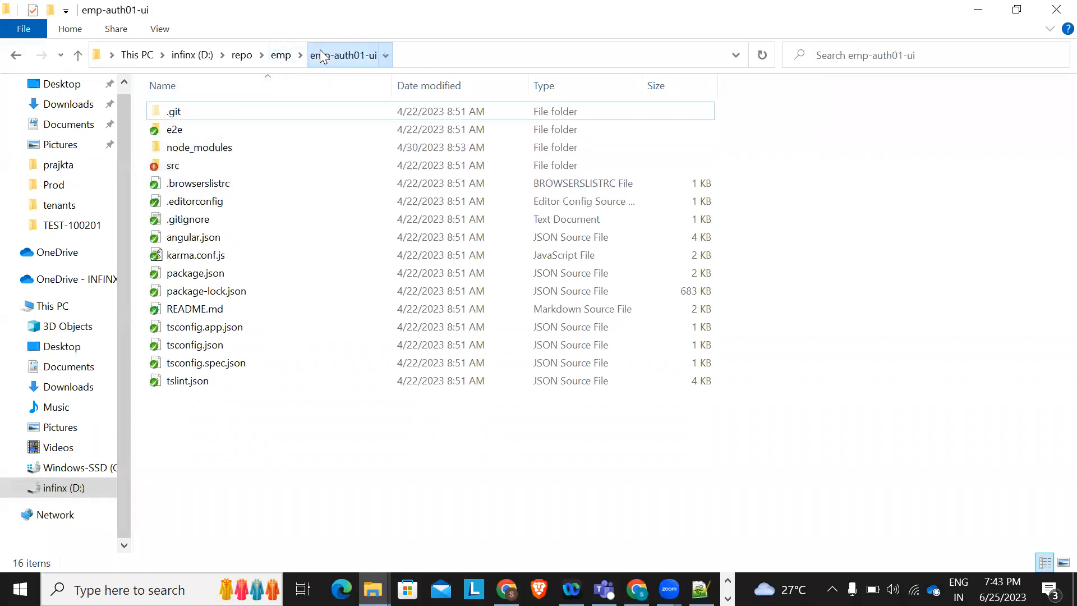
pyautogui.click(286, 56)
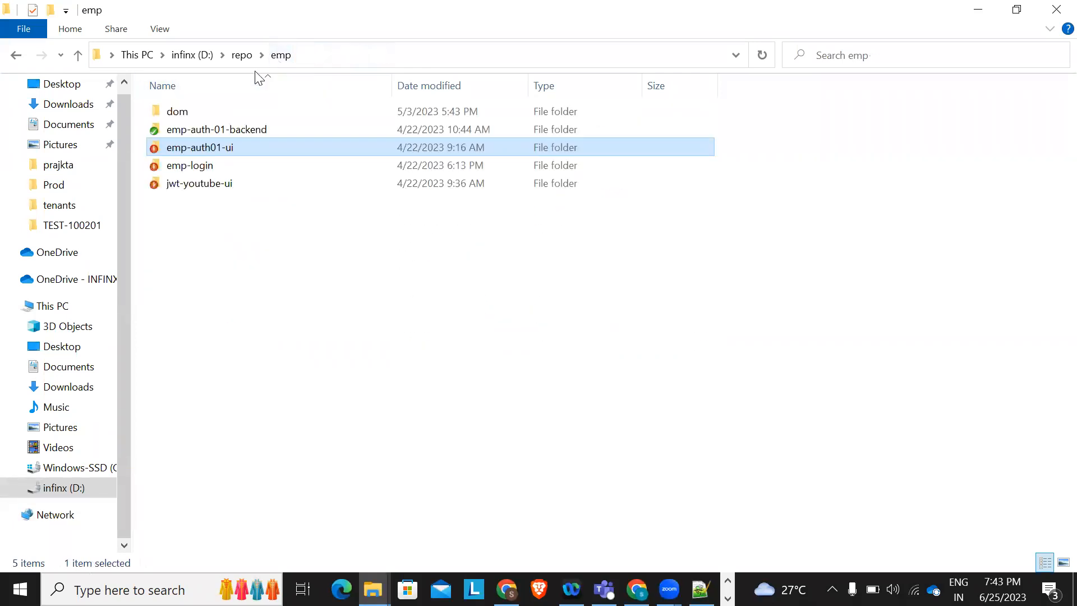
# Check emp-auth01-ui's properties (522 MB, 58,257 files), then return to Visual Studio Code
pyautogui.rightClick(193, 155)
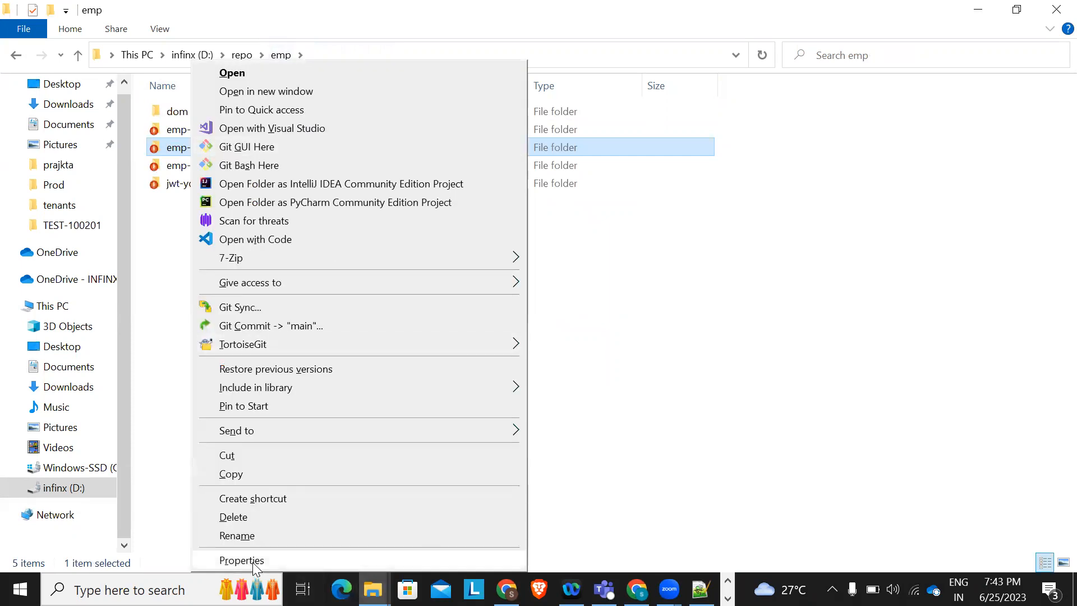
pyautogui.click(252, 562)
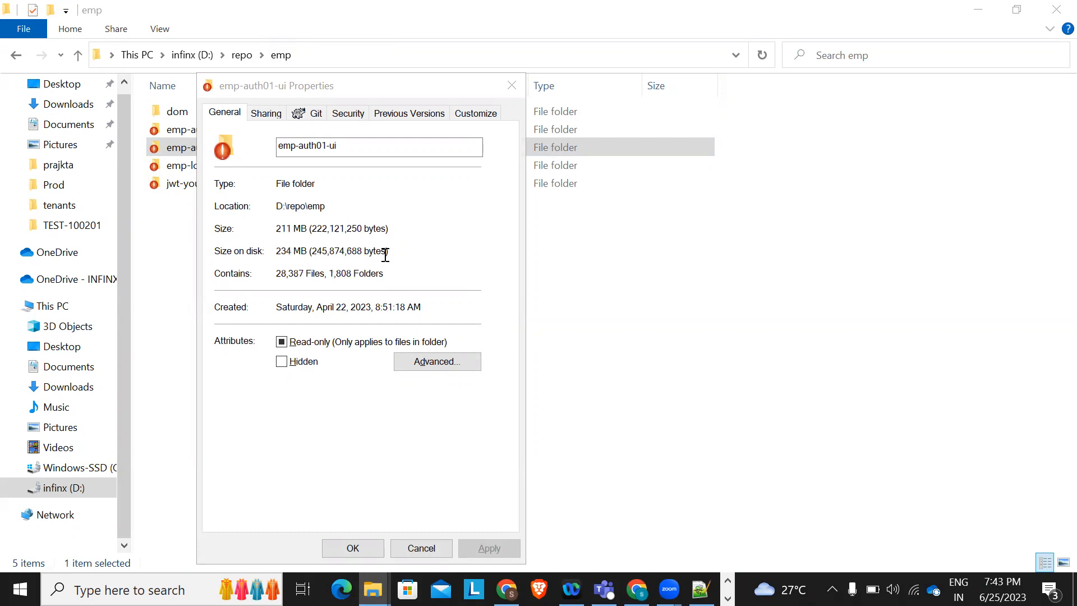
pyautogui.click(315, 226)
pyautogui.doubleClick(331, 225)
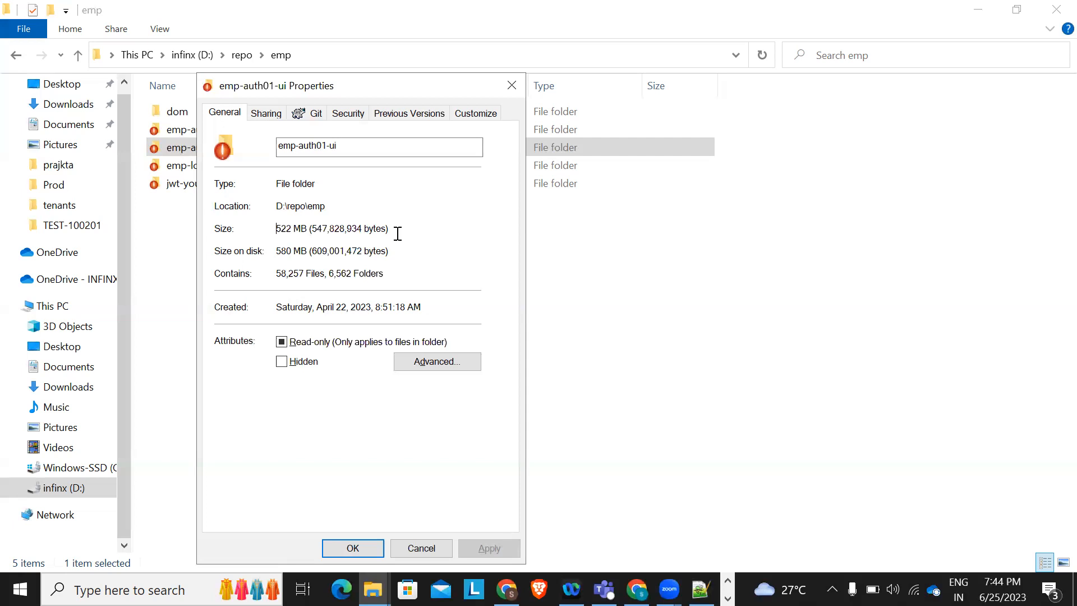
pyautogui.click(512, 86)
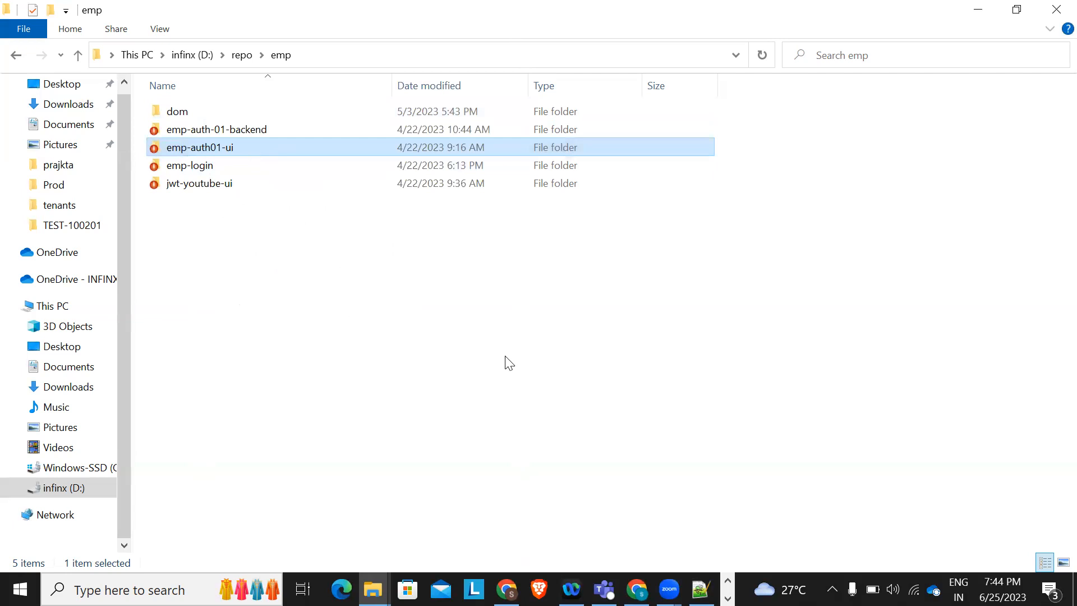
pyautogui.hotkey('alt', 'Tab')
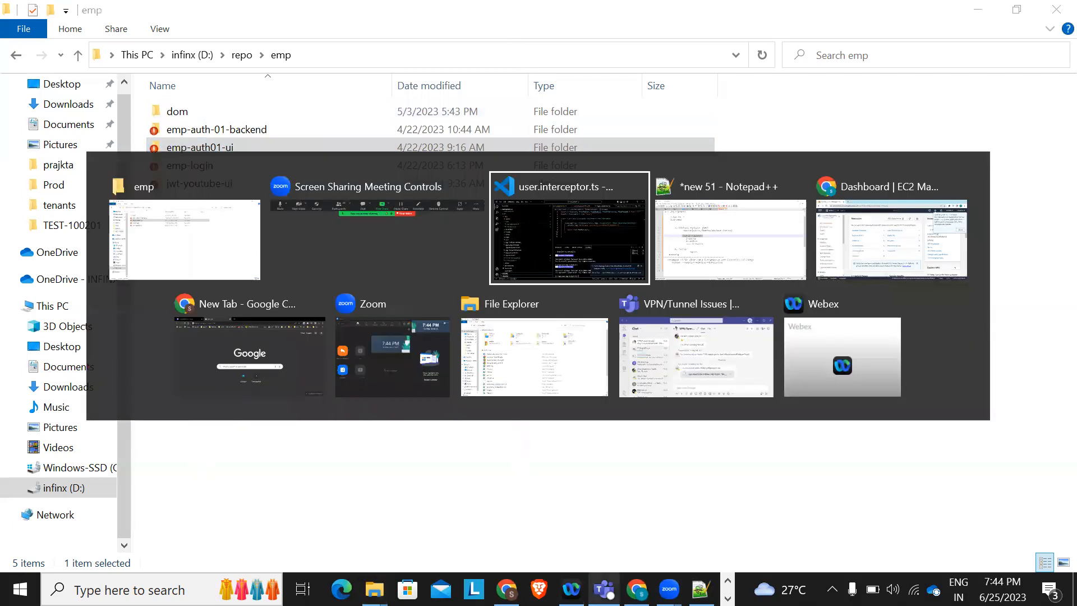
pyautogui.click(590, 246)
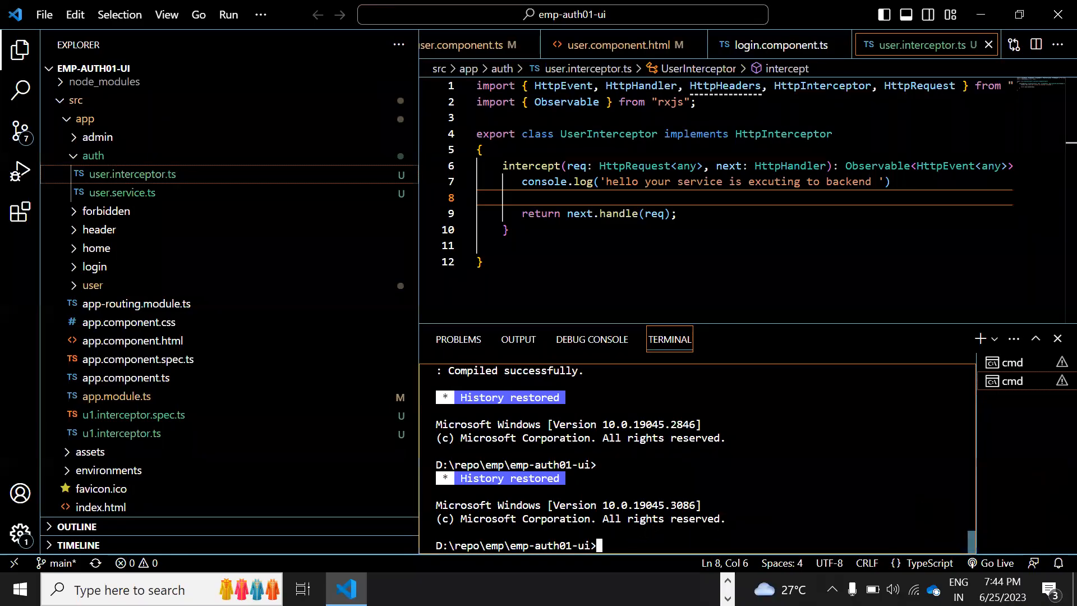
# Run ng build in the terminal, producing main, polyfills, runtime, styles and vendor chunks
pyautogui.write('ng build')
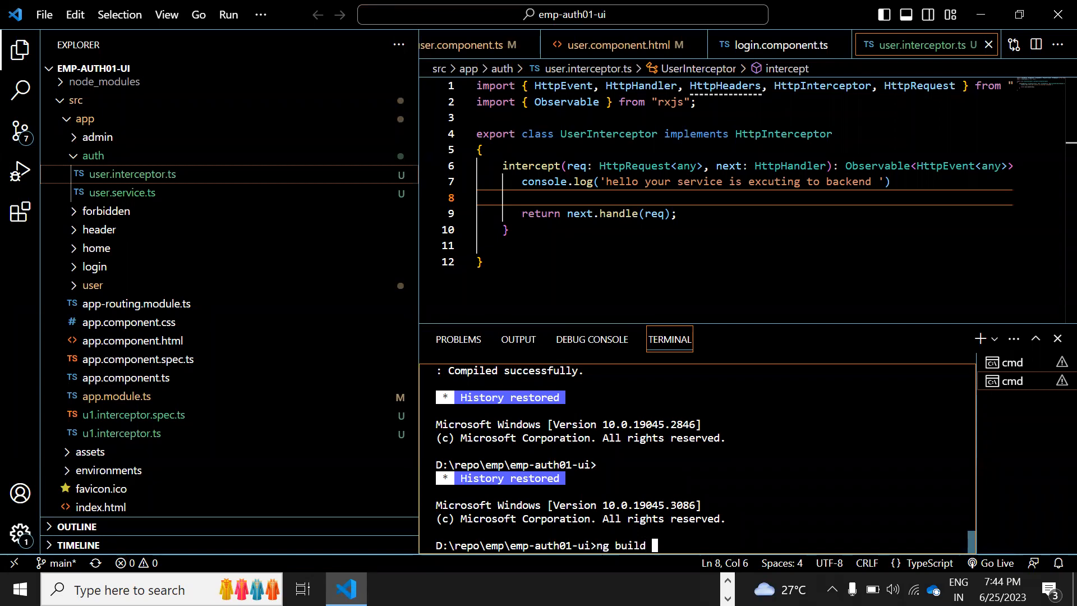
pyautogui.press('Return')
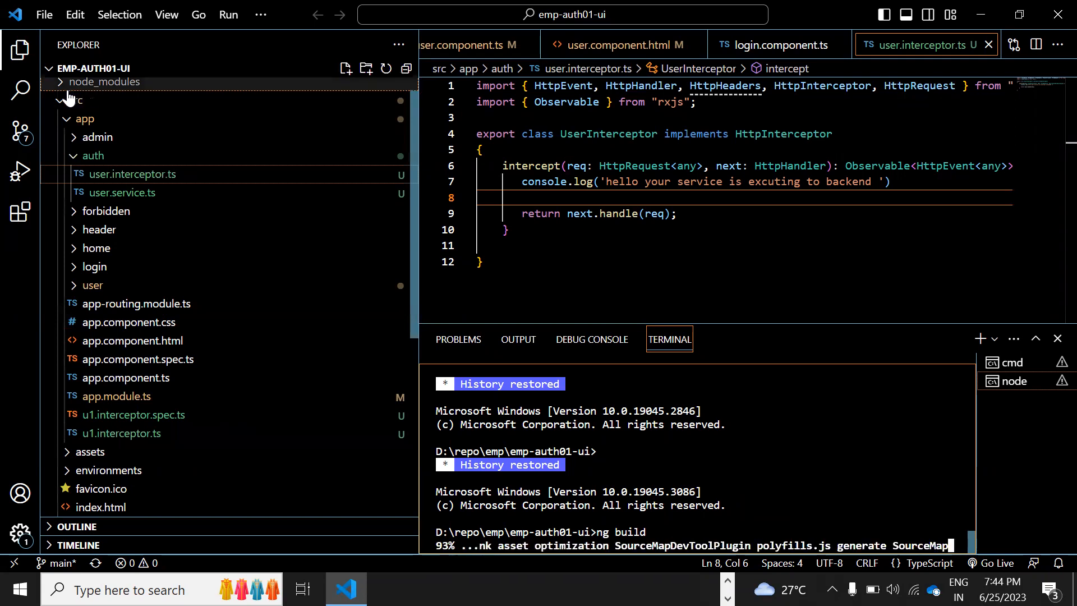
pyautogui.scroll(1, 112, 100)
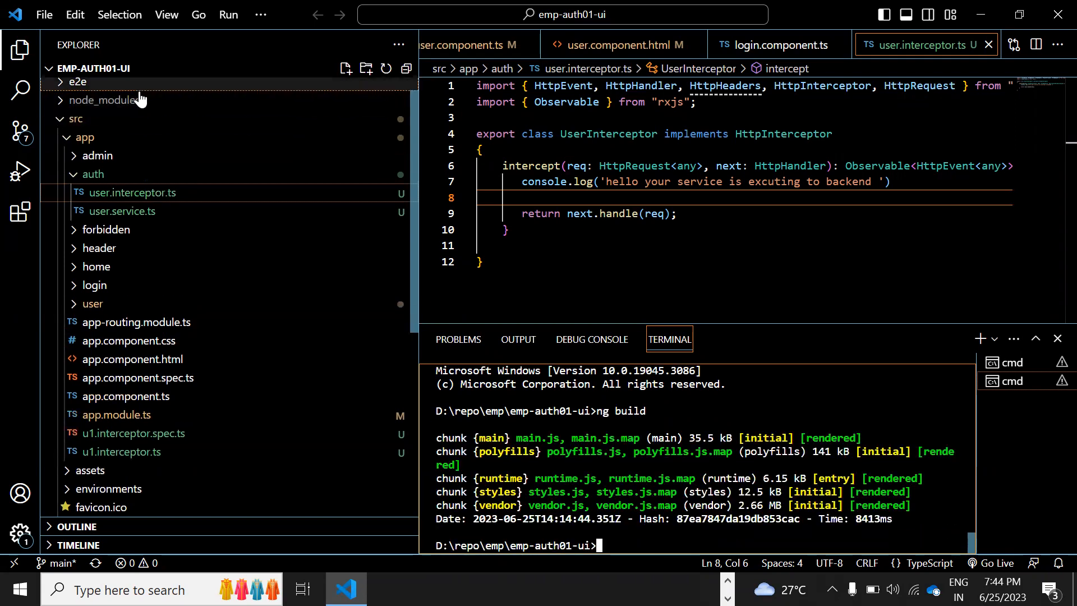
pyautogui.click(70, 138)
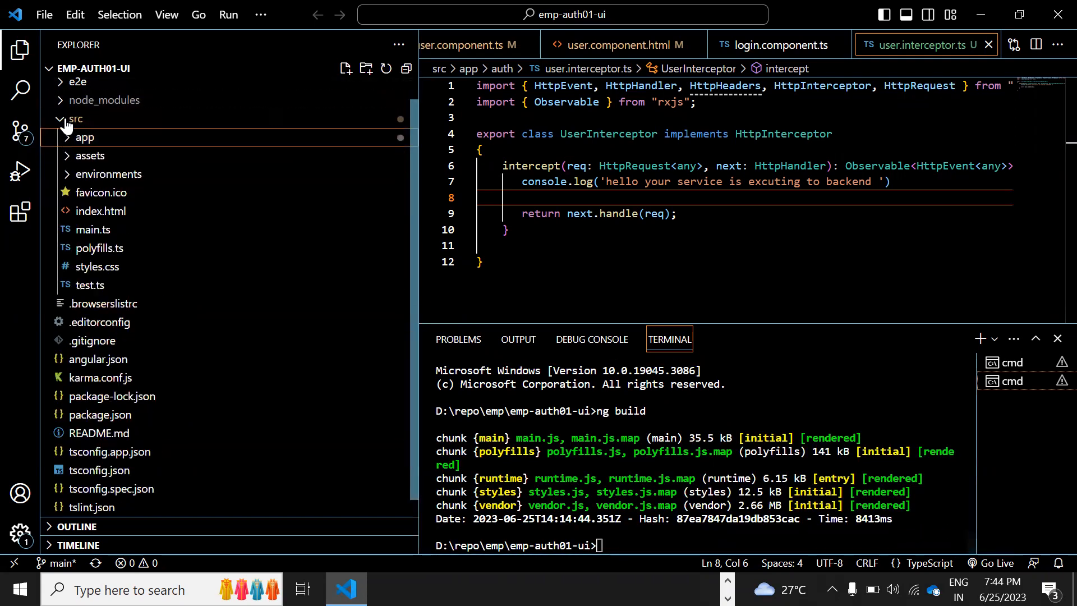
# Collapse src, expand dist, and reveal the dist folder in File Explorer
pyautogui.click(62, 119)
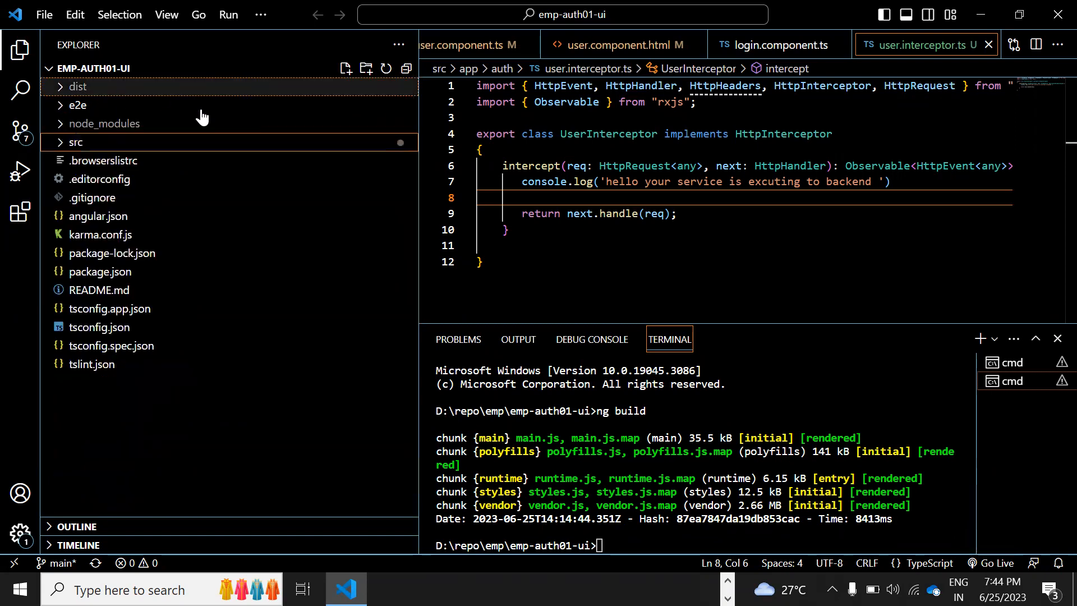
pyautogui.click(70, 88)
pyautogui.rightClick(86, 87)
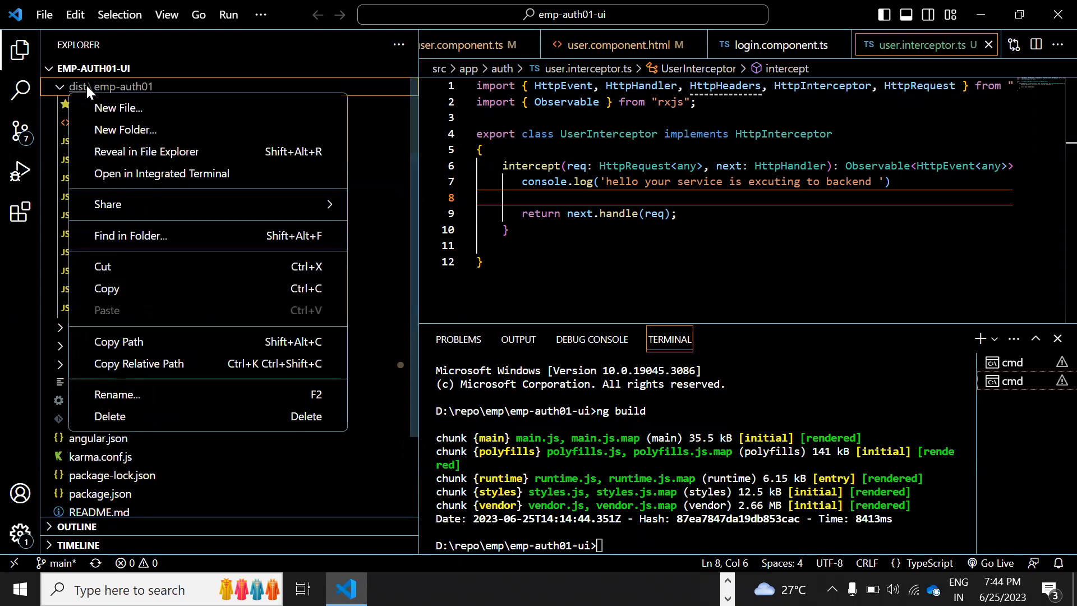
pyautogui.click(152, 159)
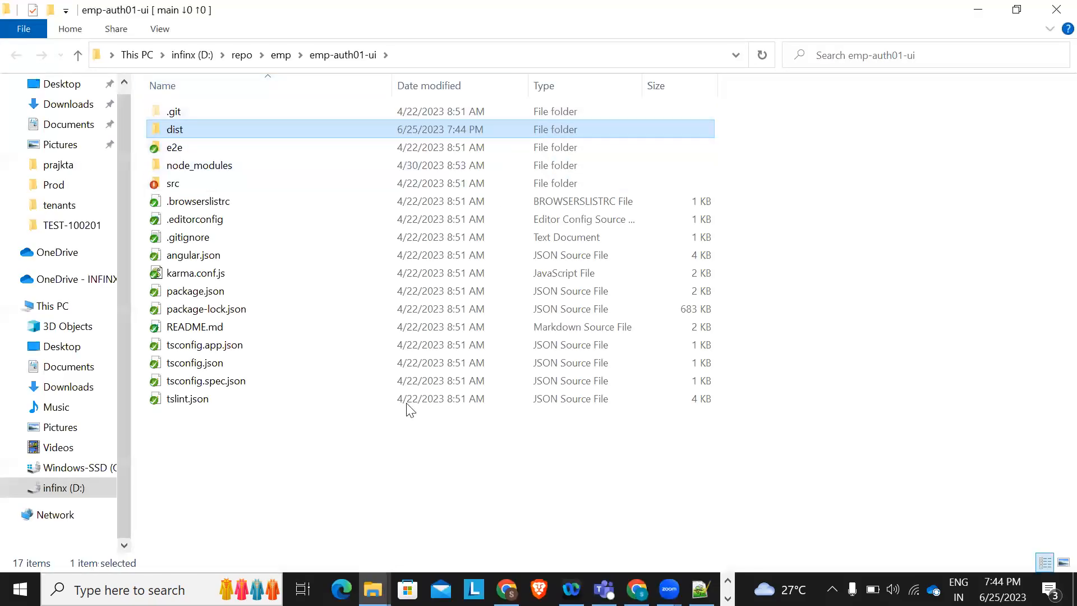
# Open dist\emp-auth01 and look over its 12 built files
pyautogui.doubleClick(171, 132)
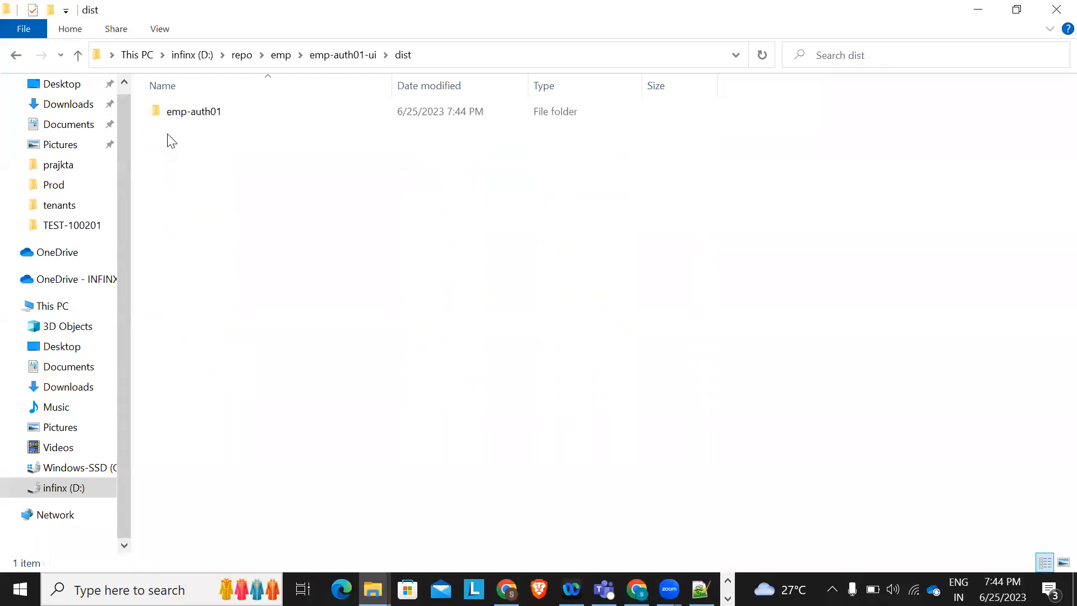
pyautogui.doubleClick(204, 114)
pyautogui.moveTo(200, 329); pyautogui.dragTo(150, 100)
pyautogui.click(228, 355)
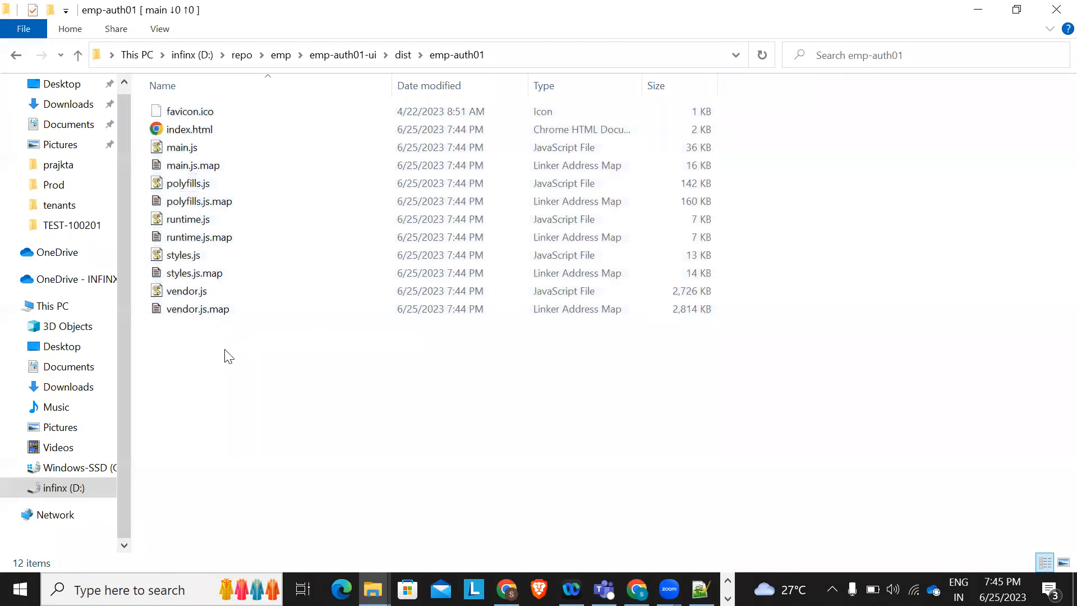
# Check the emp-auth01 folder's properties (5.79 MB) and return to the Notepad++ notes
pyautogui.hotkey('alt', 'Left')
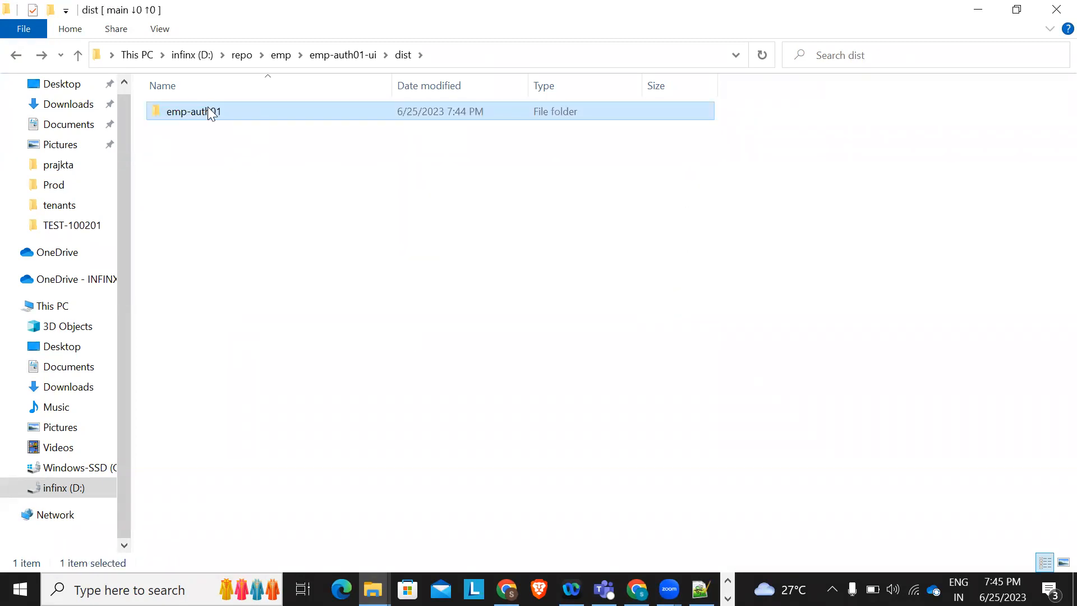
pyautogui.rightClick(208, 108)
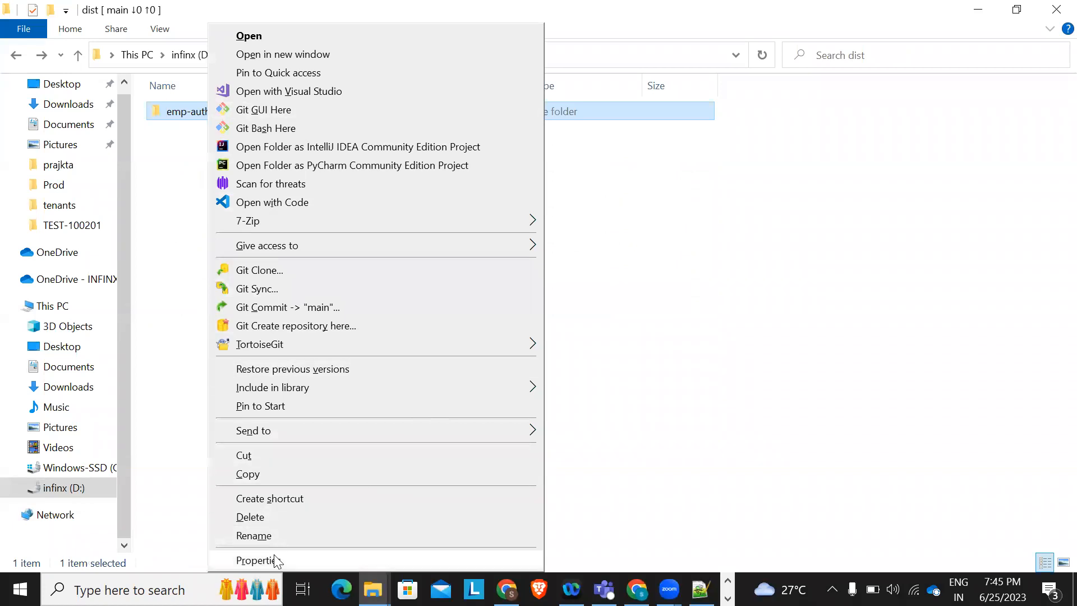
pyautogui.click(257, 560)
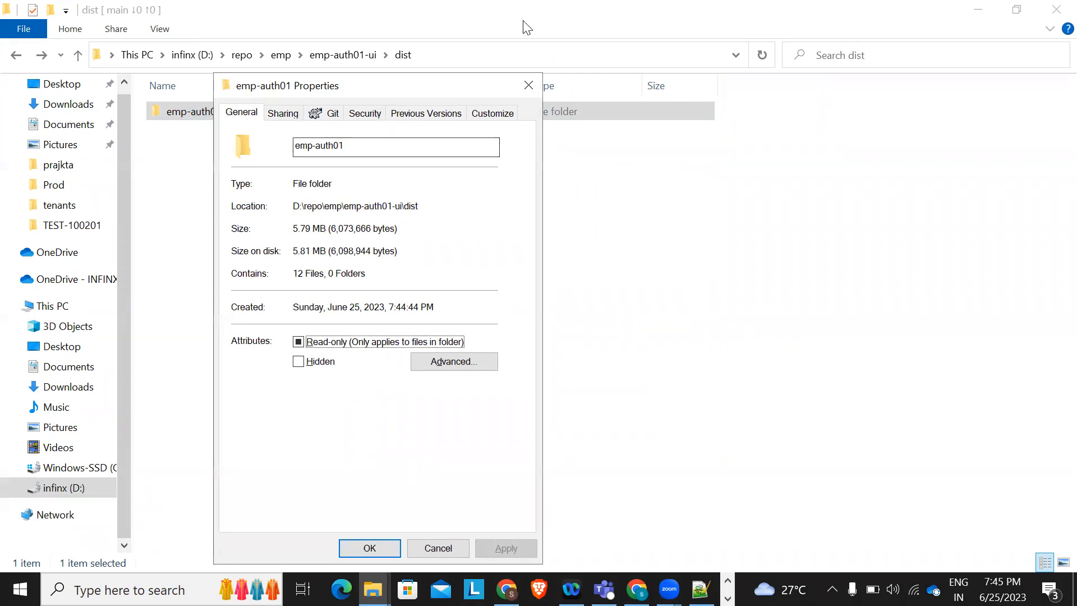
pyautogui.click(524, 88)
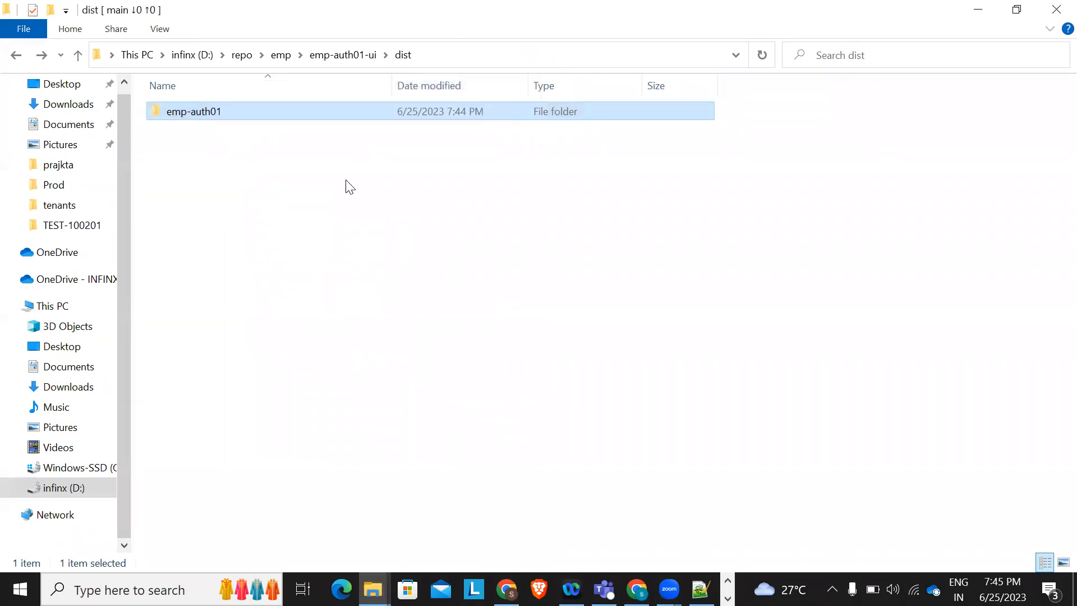
pyautogui.click(350, 187)
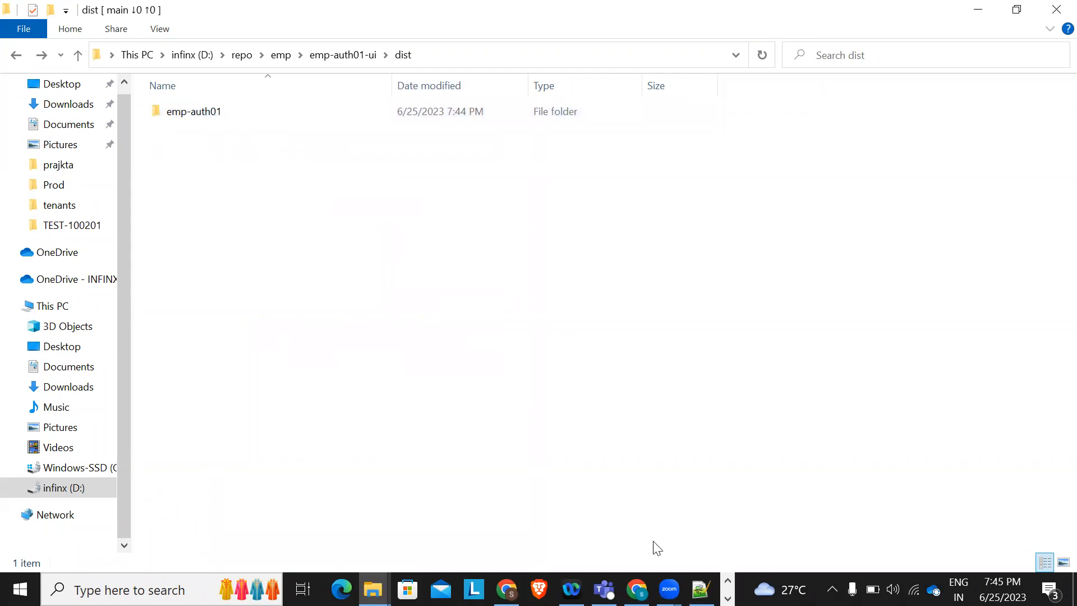
pyautogui.click(701, 588)
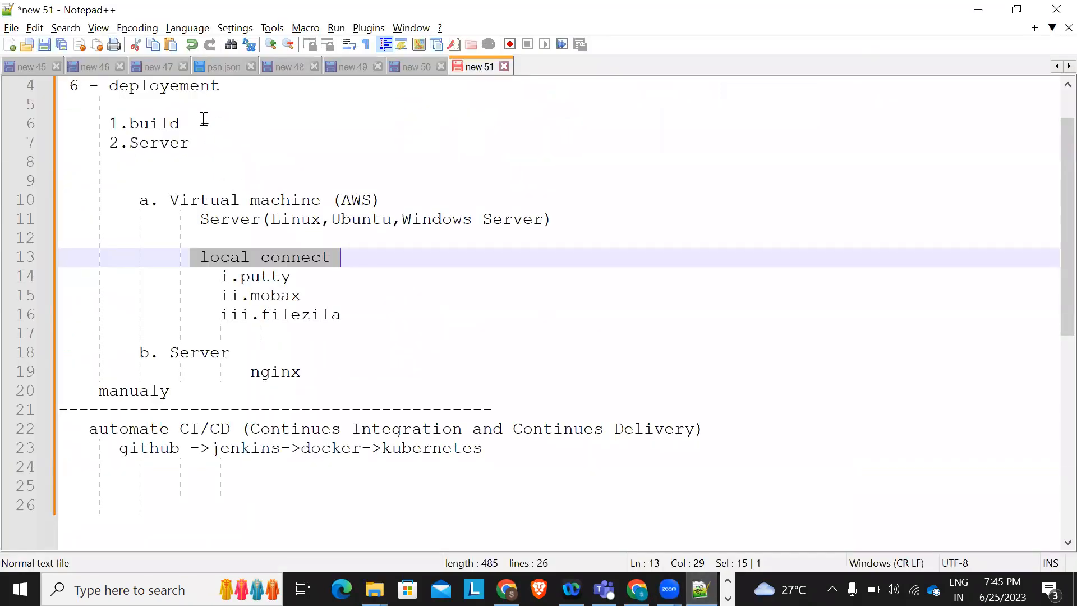
# Add indented 'ng build' and '5mb' lines under '1.build' in the notes
pyautogui.click(215, 119)
pyautogui.press('Return')
pyautogui.write('ng ')
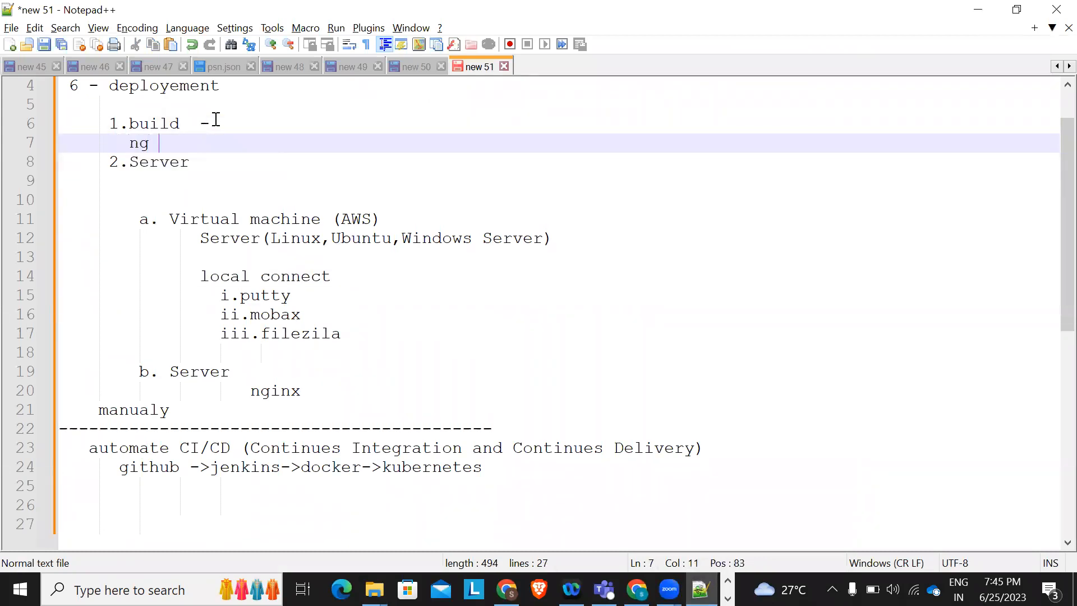
pyautogui.write('build')
pyautogui.press('Return')
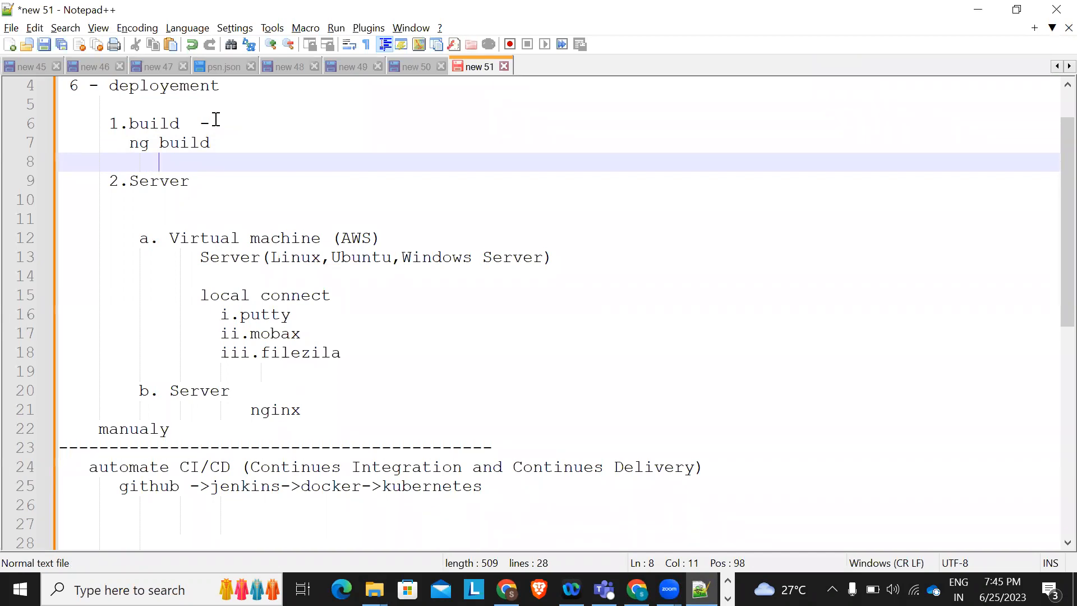
pyautogui.write('5mb')
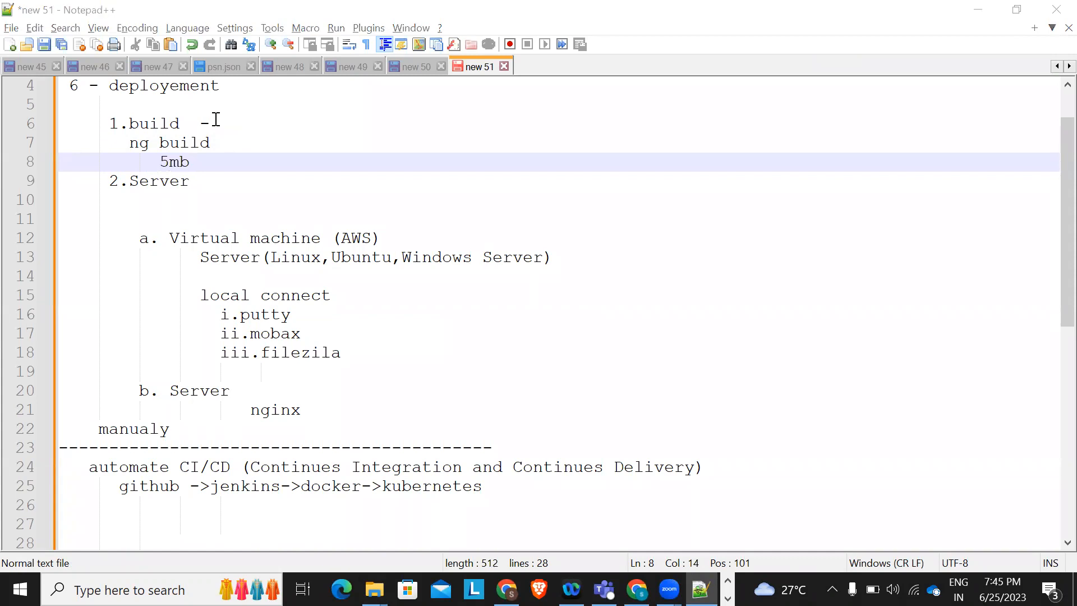
pyautogui.hotkey('alt', 'Tab')
# Look over the emp-auth01 build files, go back to dist, and return to Notepad++
pyautogui.doubleClick(206, 118)
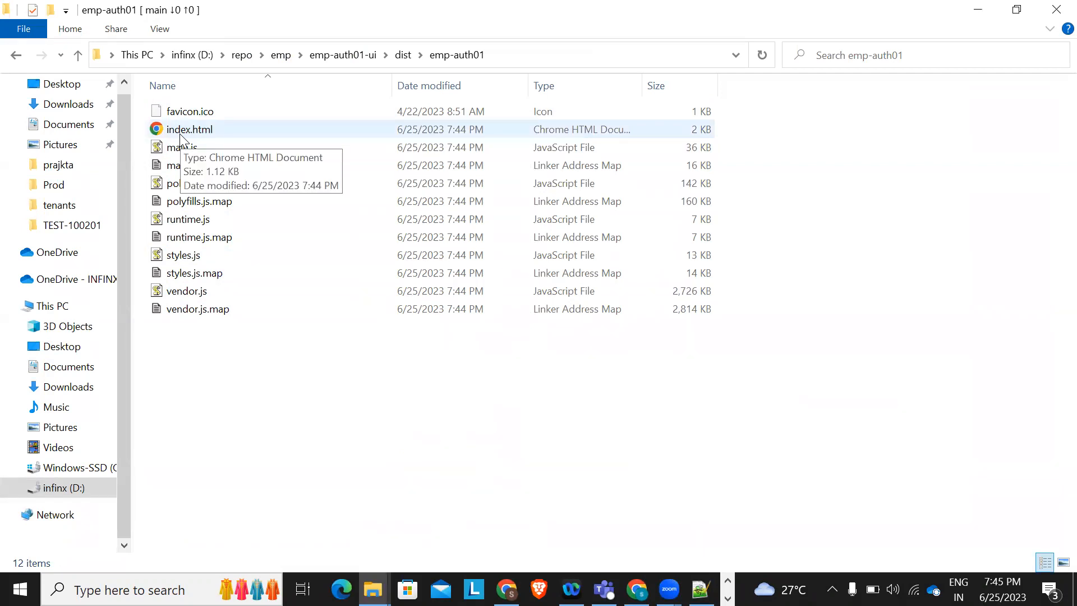
pyautogui.moveTo(268, 122)
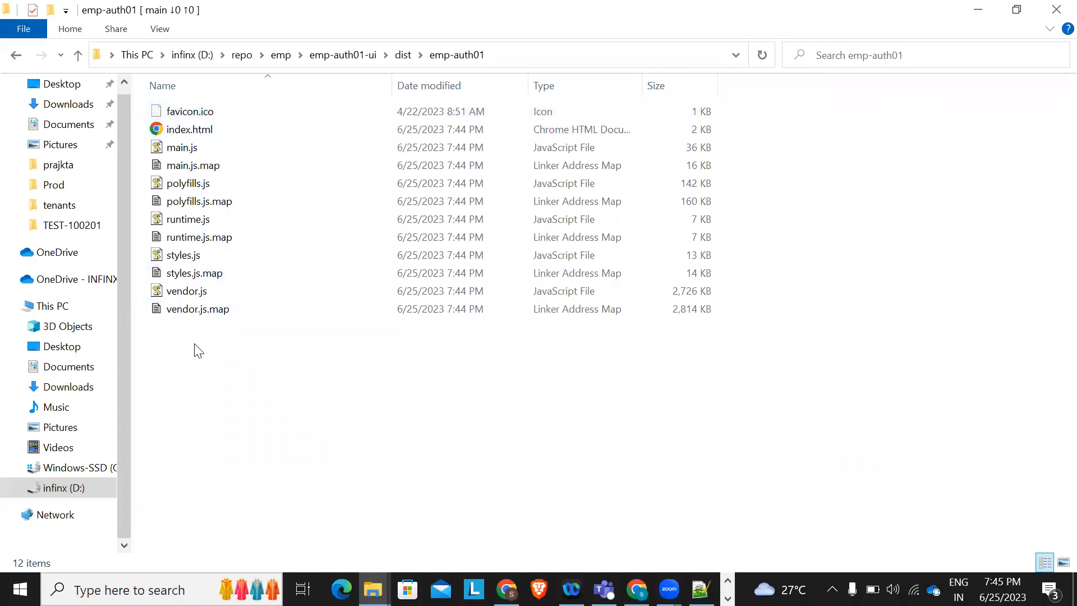
pyautogui.press('BackSpace')
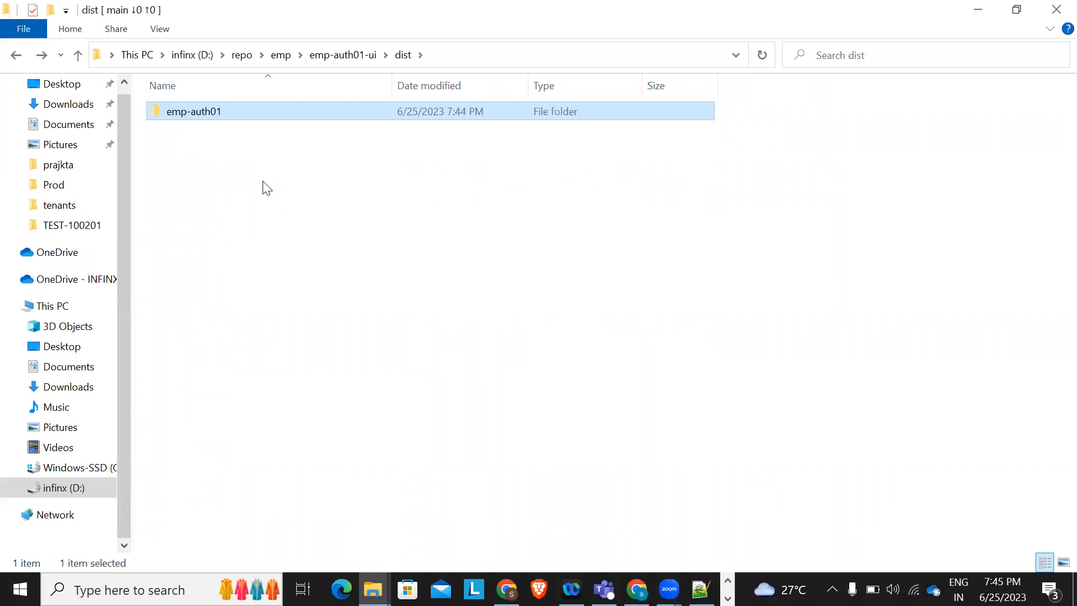
pyautogui.hotkey('alt', 'Tab')
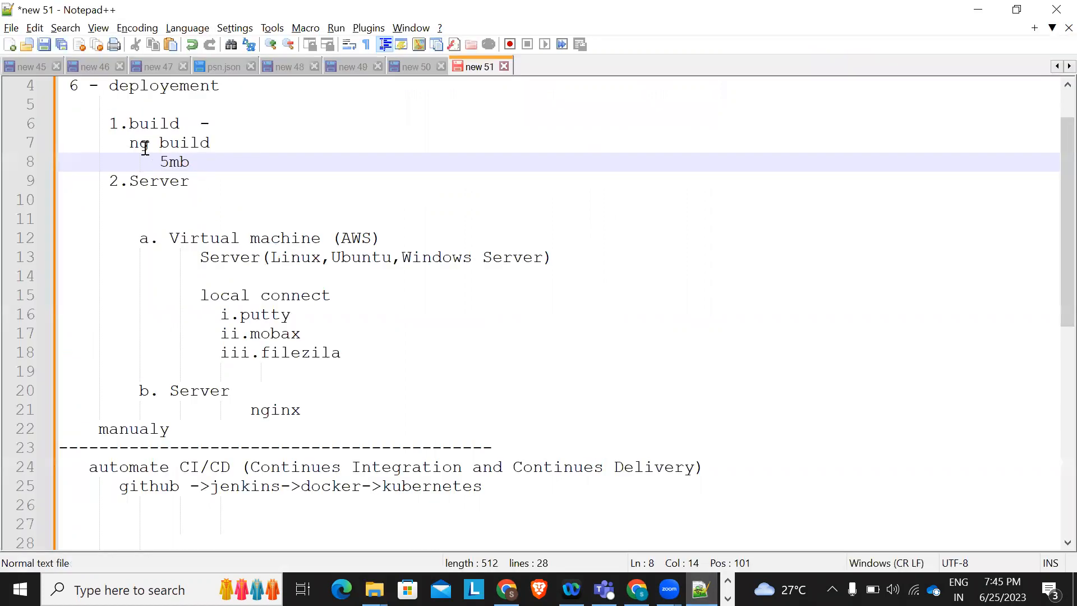
# Type 'project build' into the notes and highlight the 2.Server step
pyautogui.write('pr')
pyautogui.press('BackSpace')
pyautogui.press('BackSpace')
pyautogui.write('project build')
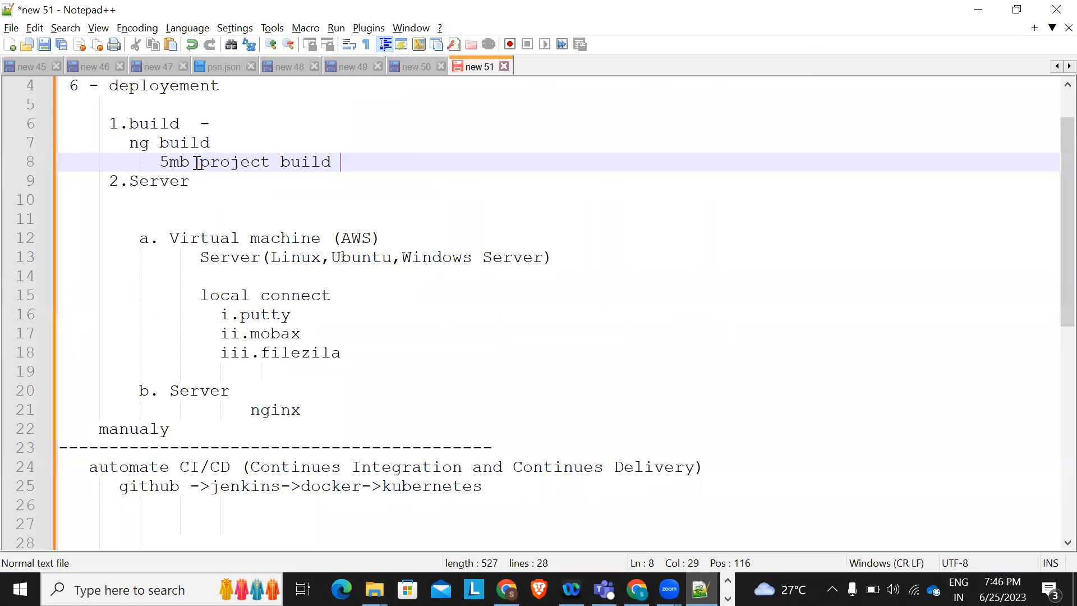
pyautogui.moveTo(109, 181); pyautogui.dragTo(198, 184)
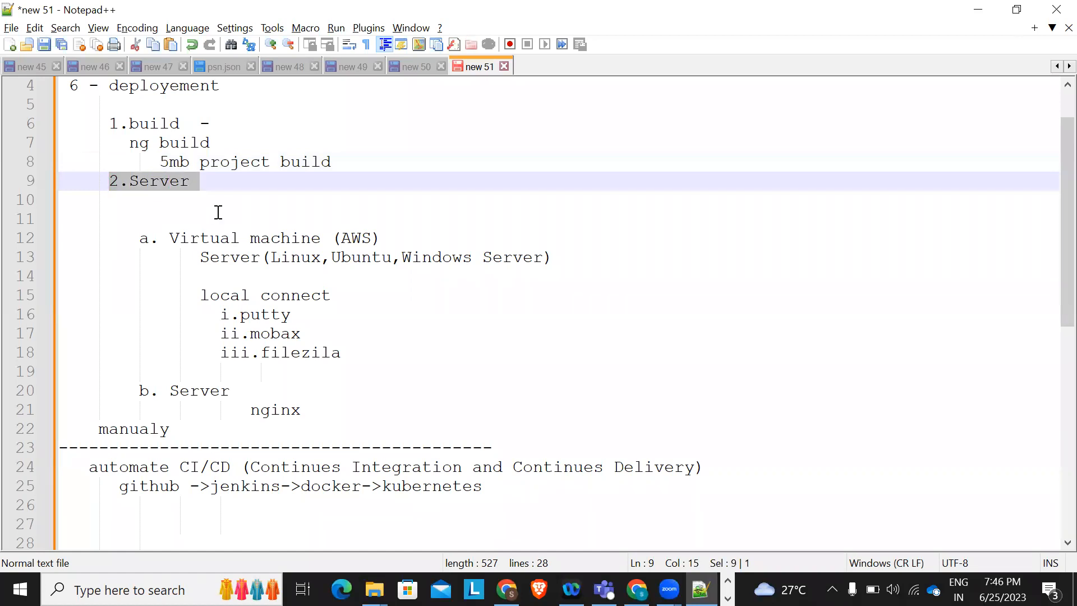
pyautogui.scroll(-1, 218, 212)
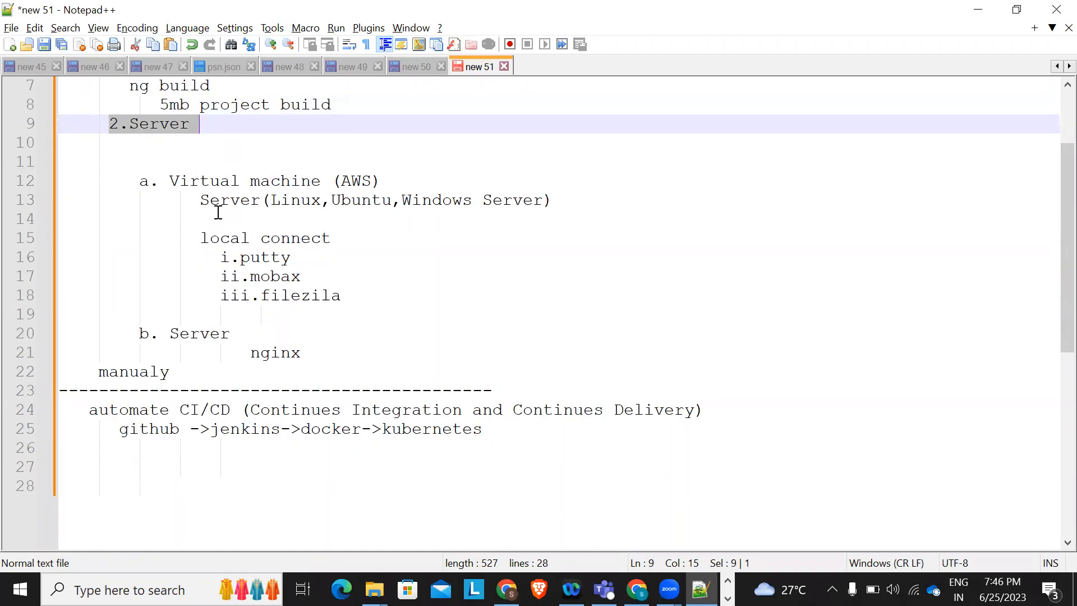
# Highlight the Virtual machine (AWS) line and the local connect tools putty, mobax and filezila
pyautogui.moveTo(162, 181); pyautogui.dragTo(402, 186)
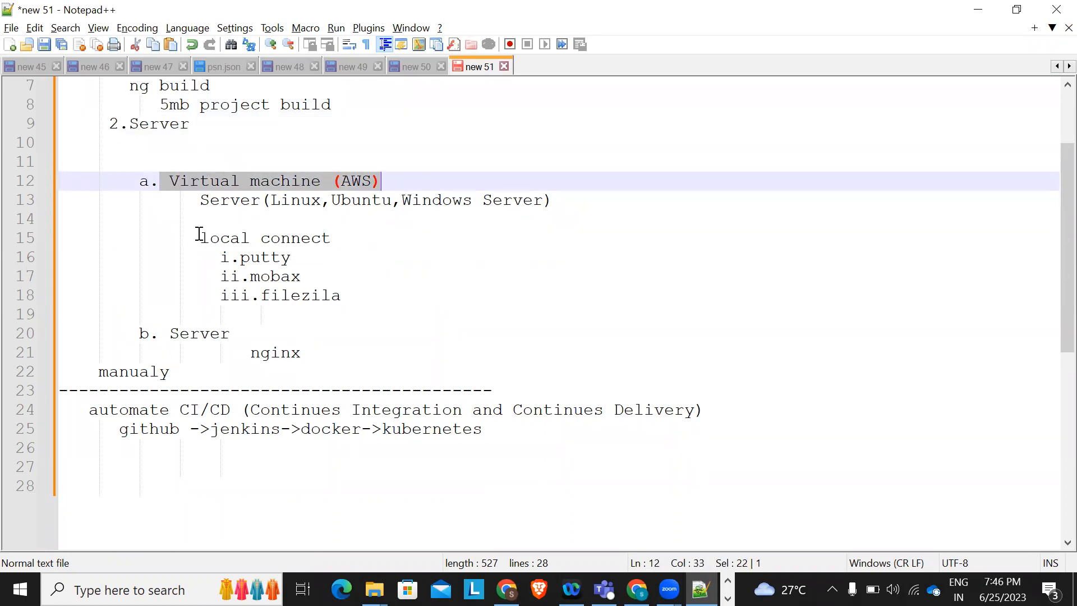
pyautogui.moveTo(200, 236); pyautogui.dragTo(341, 238)
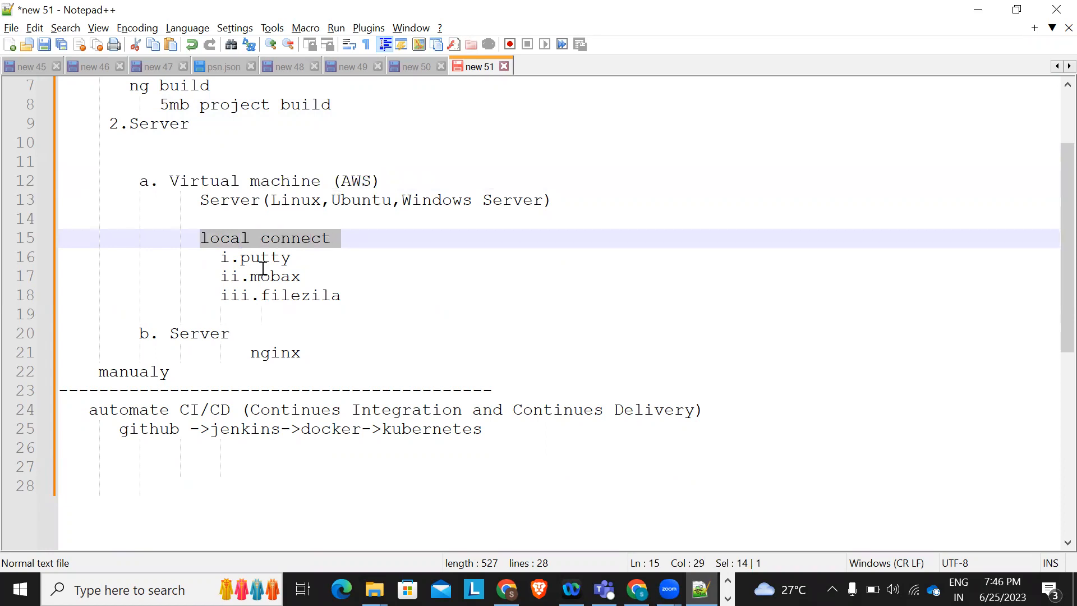
pyautogui.moveTo(210, 264); pyautogui.dragTo(353, 269)
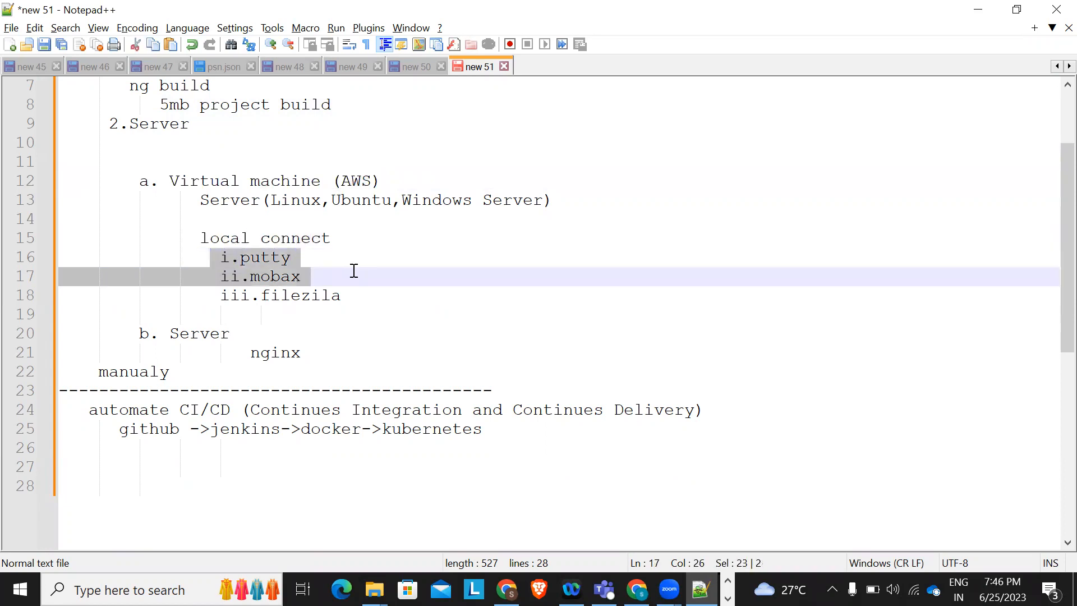
pyautogui.click(262, 295)
pyautogui.moveTo(221, 297); pyautogui.dragTo(387, 292)
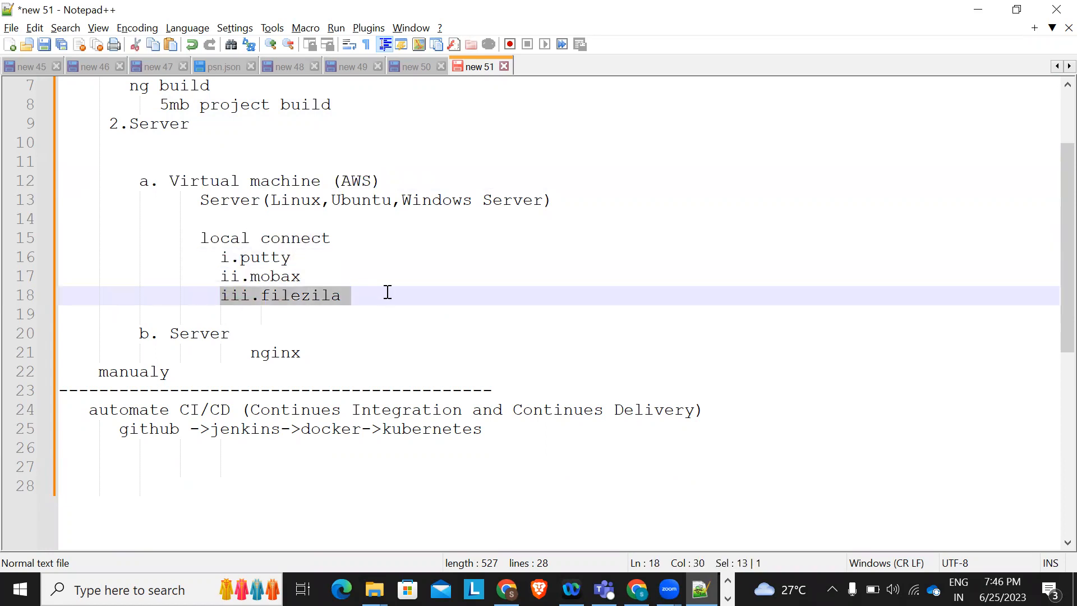
pyautogui.doubleClick(264, 275)
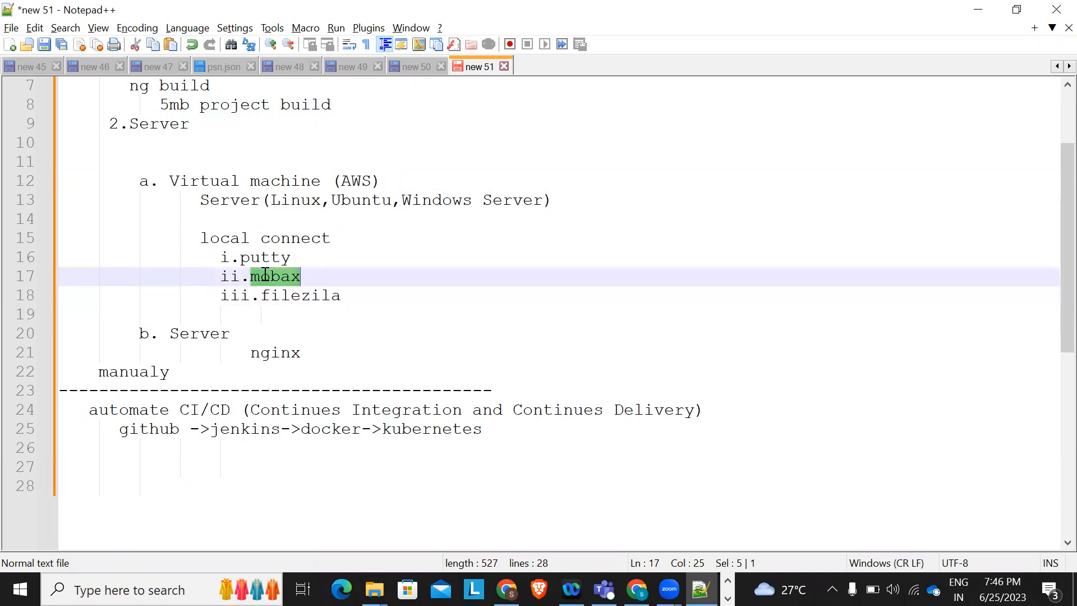
pyautogui.click(361, 269)
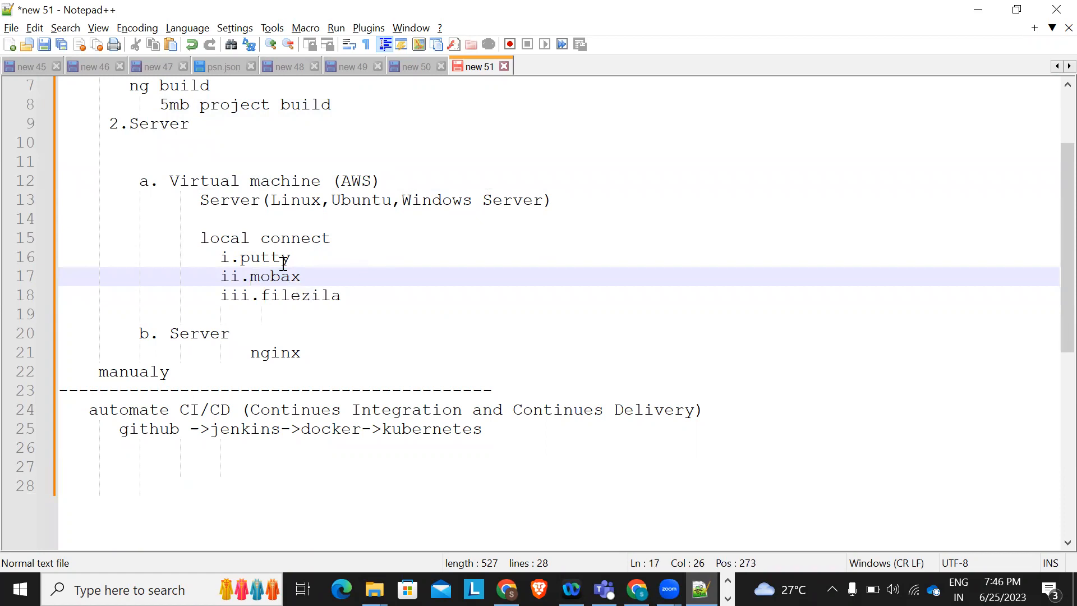
# Point out nginx and the whole CI/CD pipeline line further down the notes
pyautogui.scroll(-1, 278, 293)
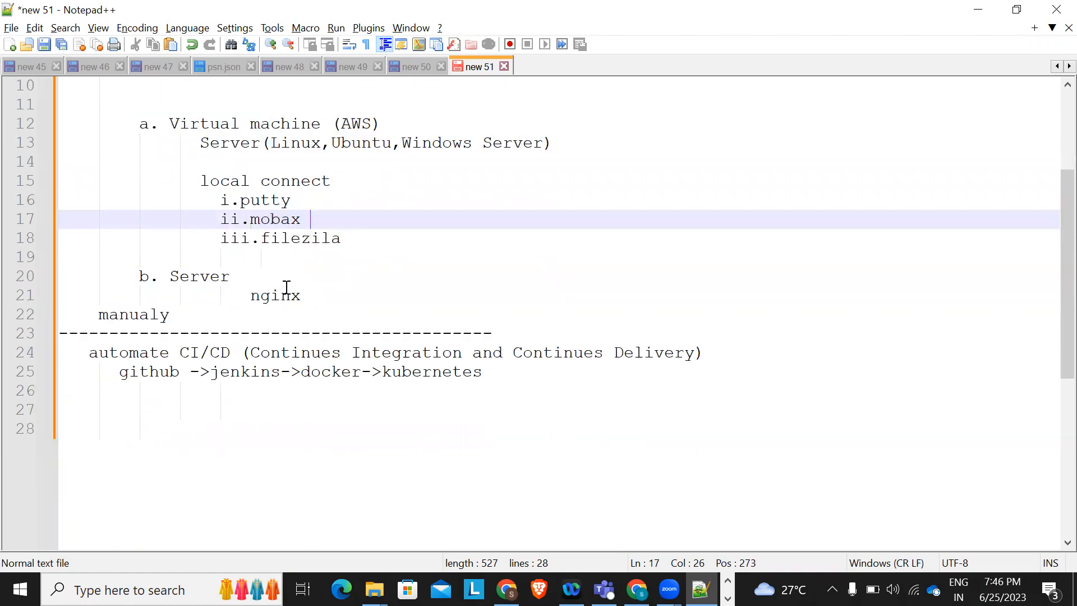
pyautogui.doubleClick(268, 295)
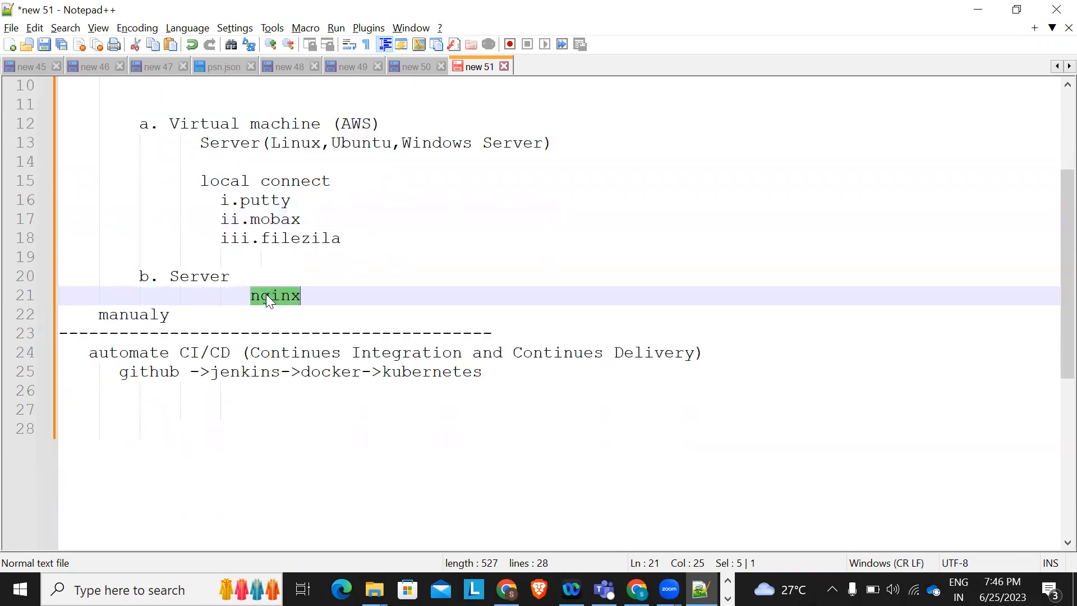
pyautogui.click(328, 303)
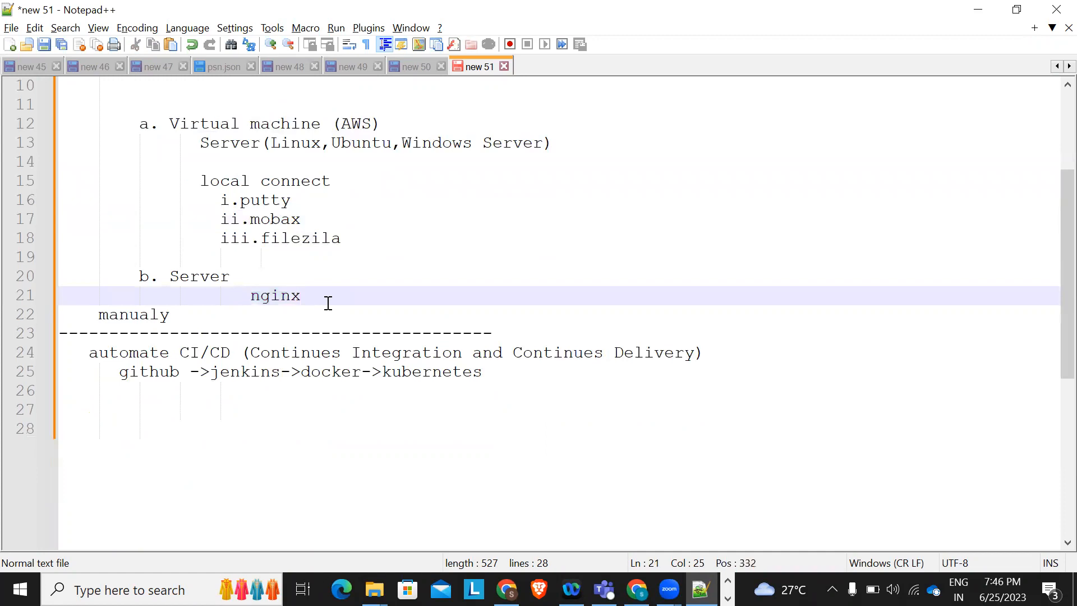
pyautogui.moveTo(506, 589)
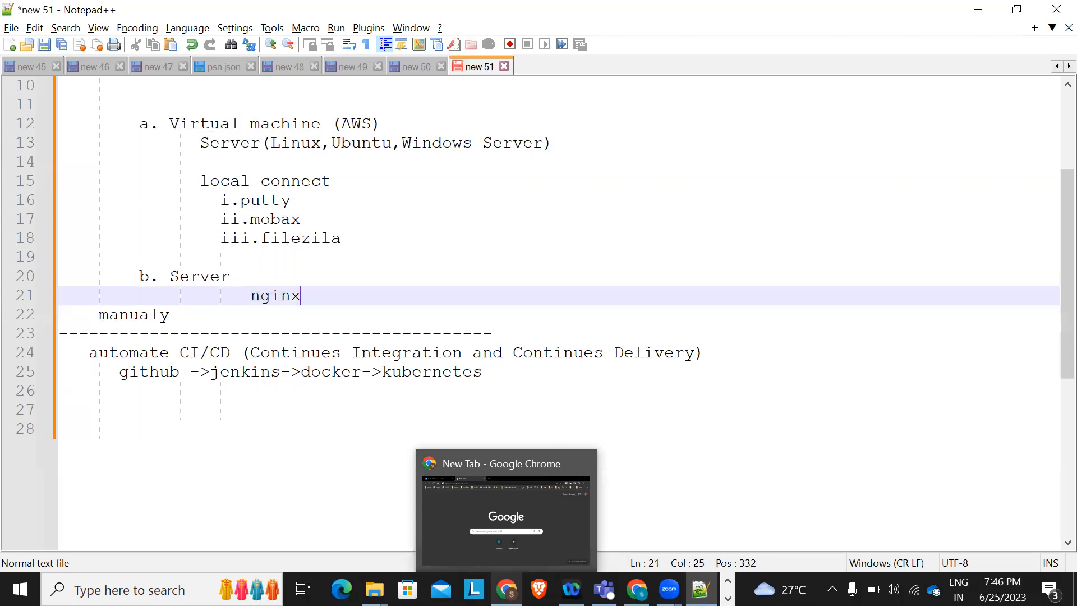
pyautogui.click(436, 260)
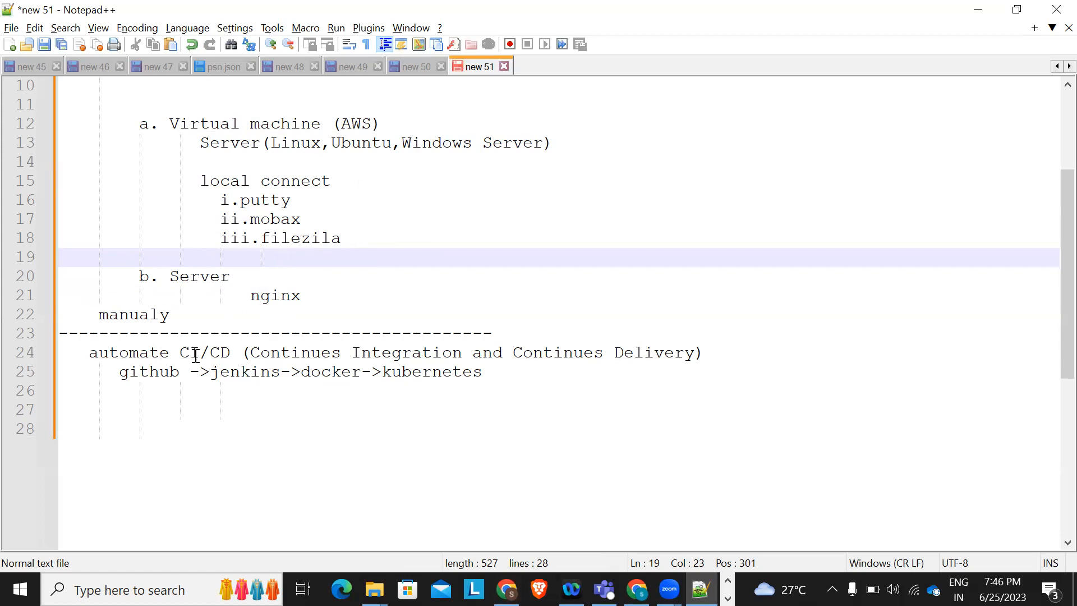
pyautogui.tripleClick(213, 354)
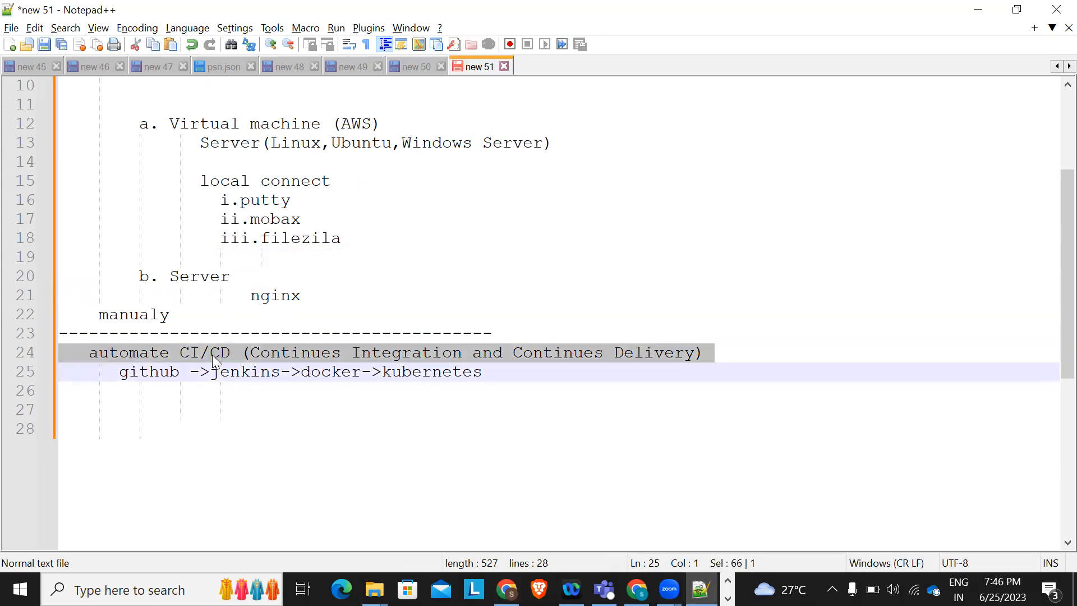
# Revisit the putty, mobax and filezila lines, then bring up the browser's New Tab window
pyautogui.doubleClick(279, 202)
pyautogui.click(281, 219)
pyautogui.moveTo(281, 219); pyautogui.dragTo(297, 243)
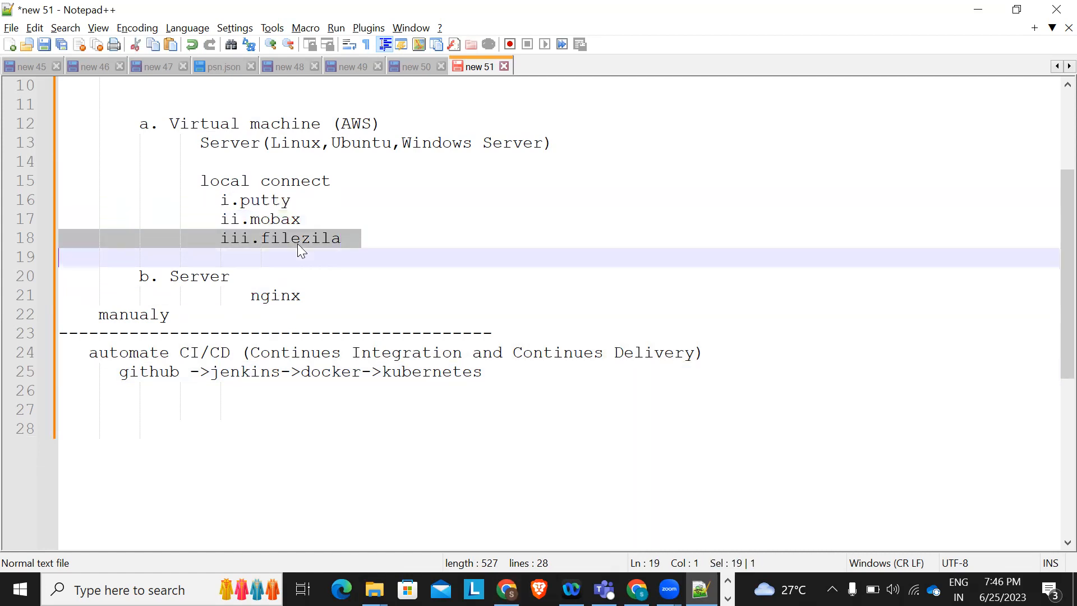
pyautogui.click(297, 243)
pyautogui.click(347, 247)
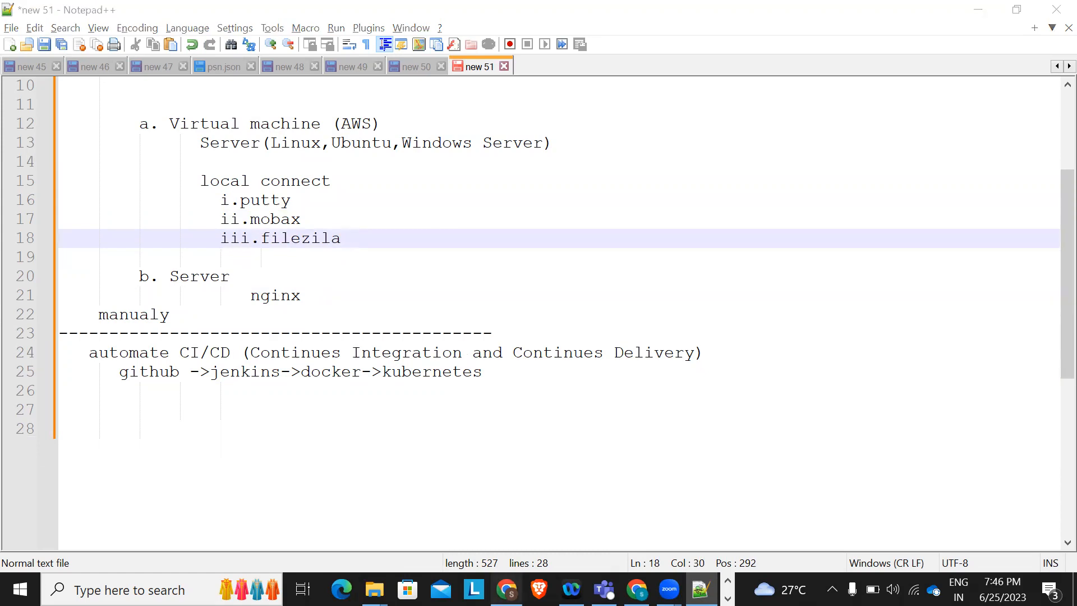
pyautogui.click(506, 589)
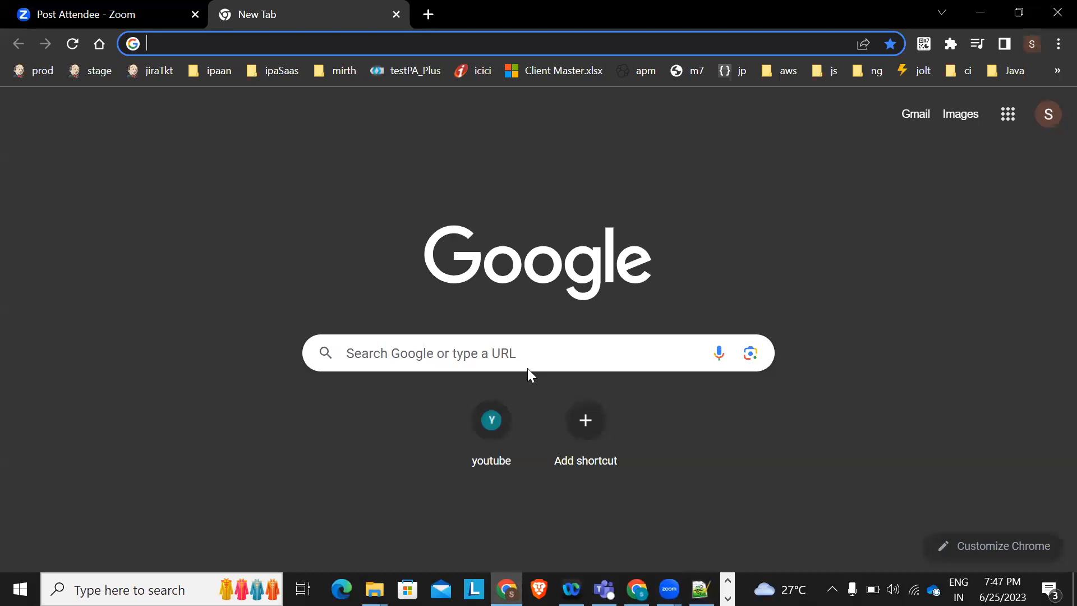
# Dismiss the EC2 dashboard notification and sign out of the AWS console
pyautogui.click(637, 588)
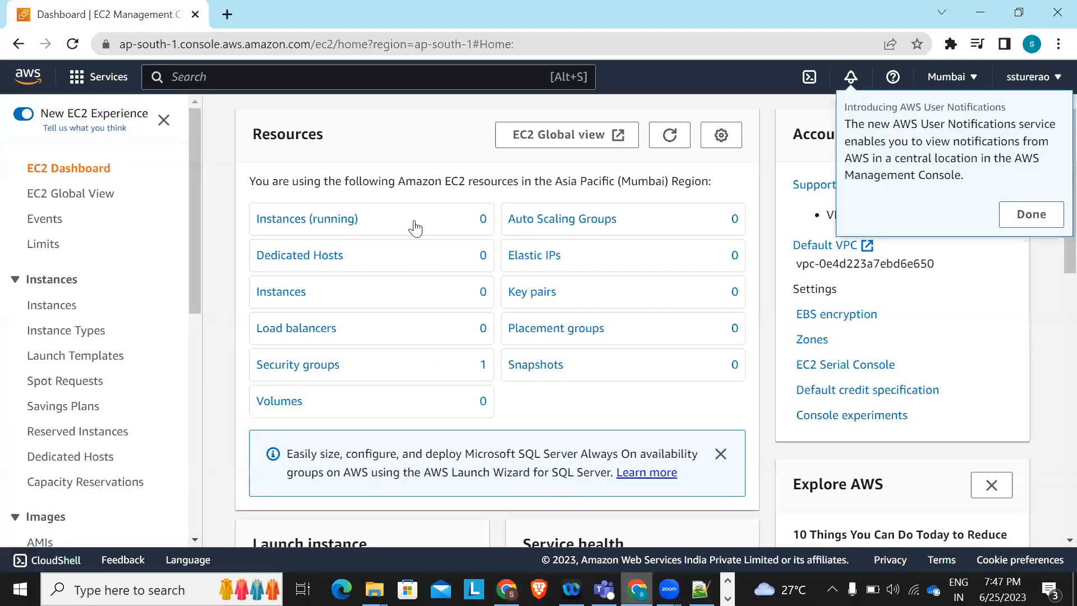
pyautogui.click(1031, 214)
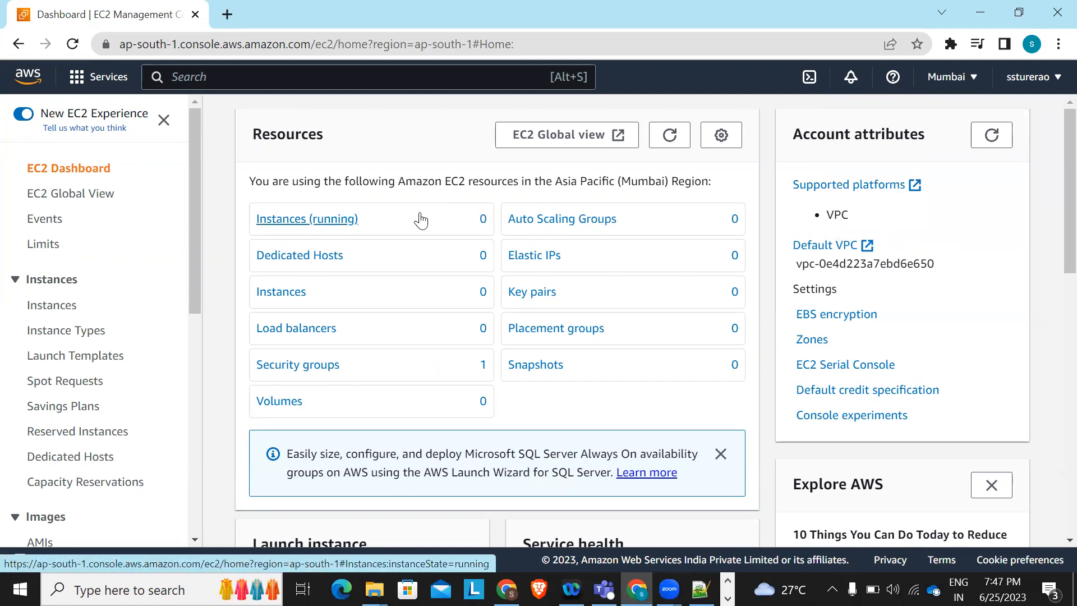
pyautogui.click(1054, 81)
pyautogui.click(1027, 393)
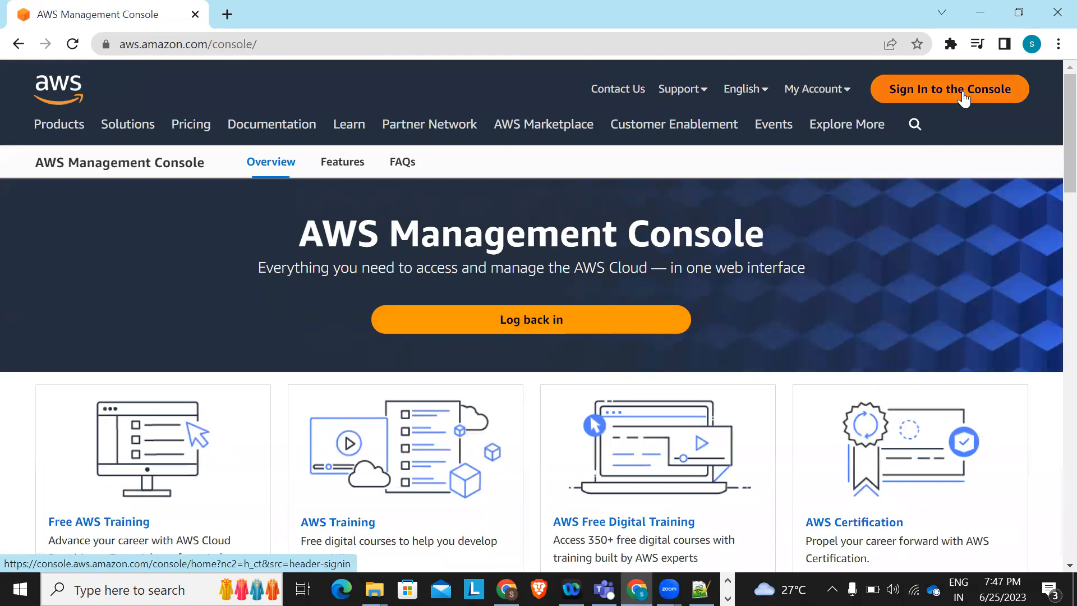
# Sign back in as the root user with the account password, then return to Notepad++
pyautogui.click(964, 99)
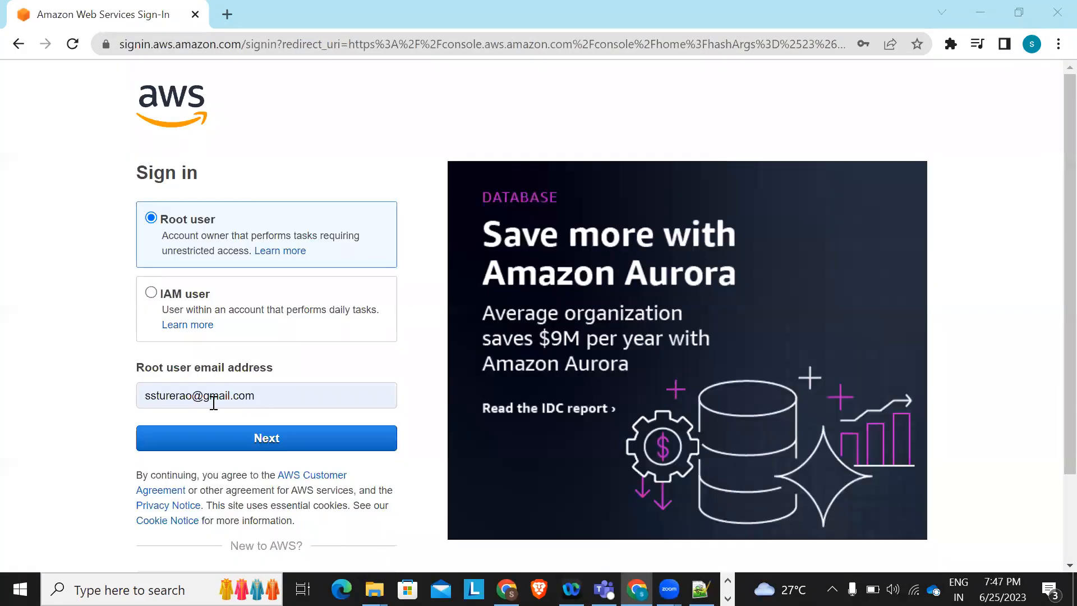
pyautogui.click(218, 442)
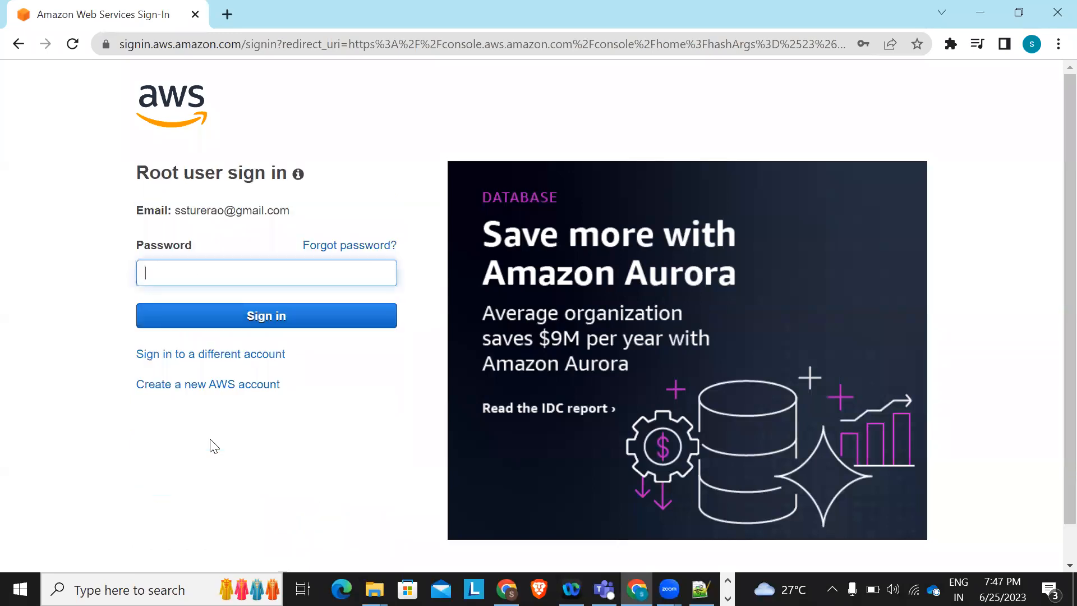
pyautogui.write('*********')
pyautogui.write('•')
pyautogui.click(266, 315)
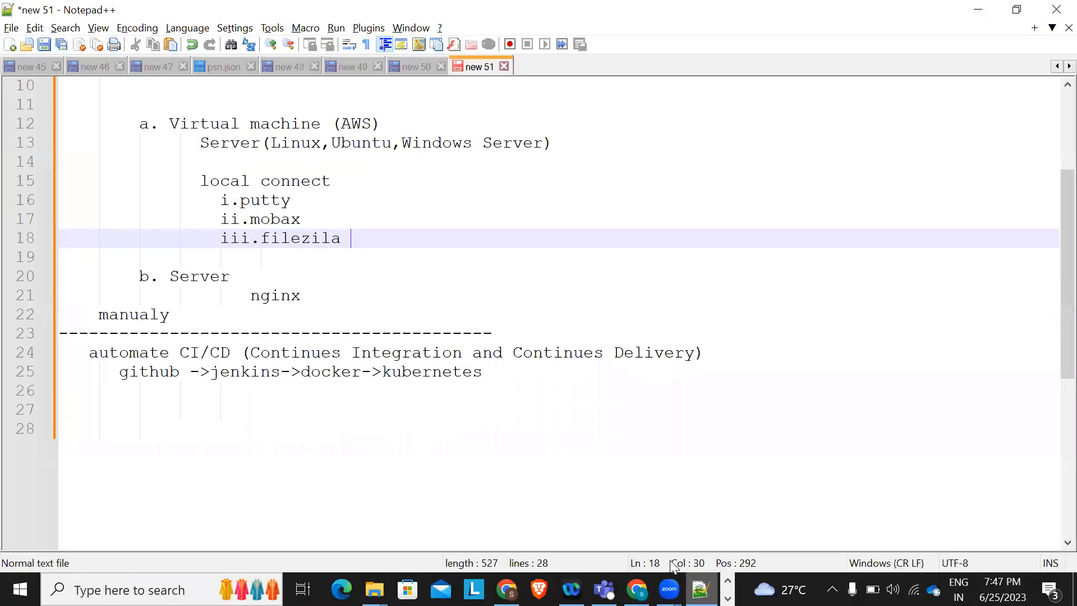
pyautogui.click(700, 589)
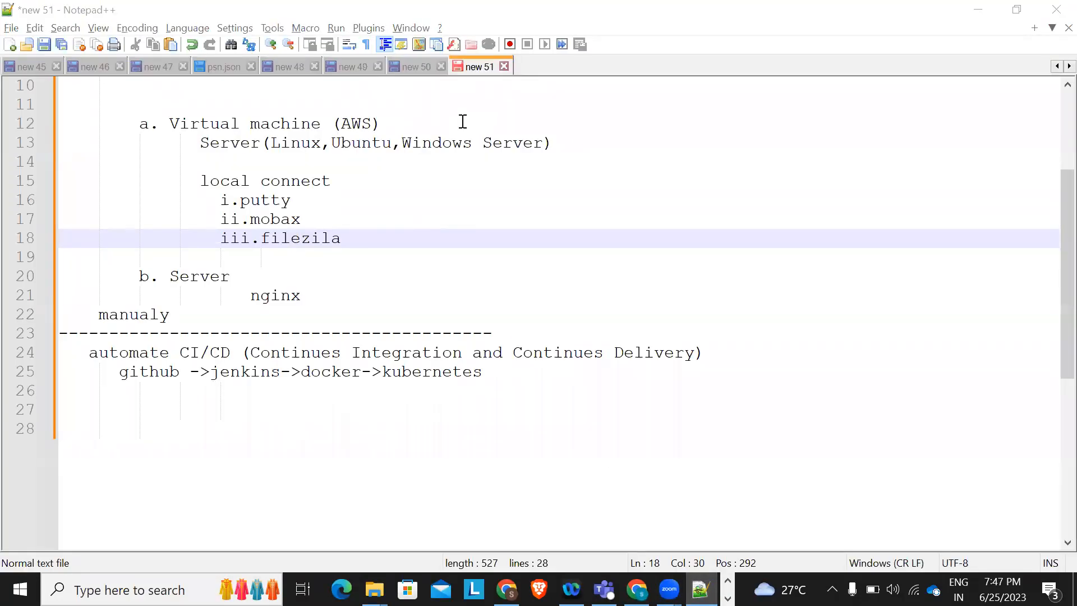
# Highlight 'Virtual machine (AWS)' on line 12, then switch back to the AWS console
pyautogui.click(241, 201)
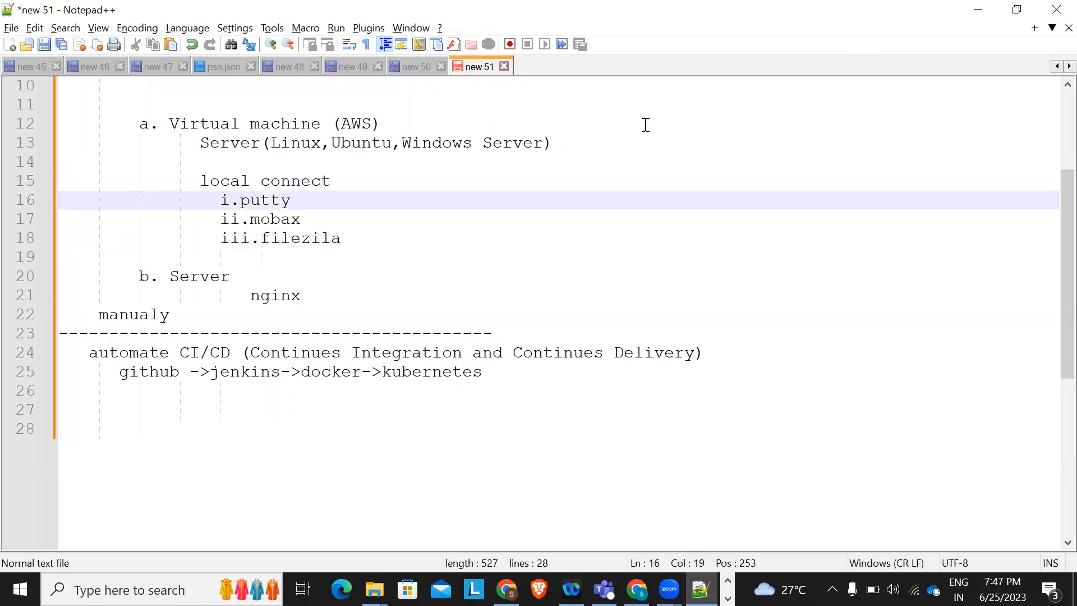
pyautogui.moveTo(169, 124); pyautogui.dragTo(390, 122)
pyautogui.click(413, 121)
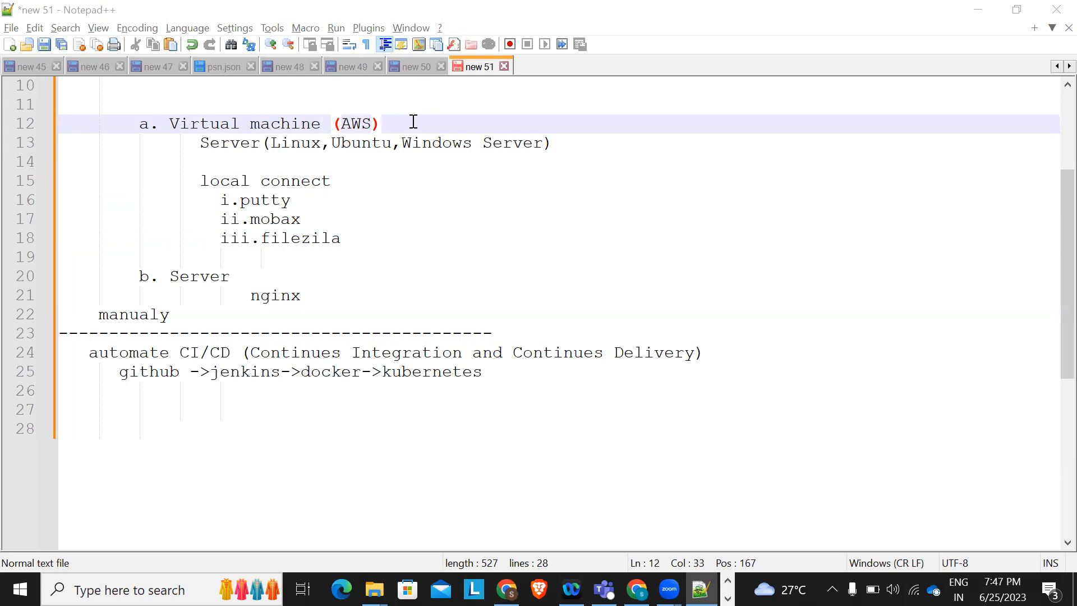
pyautogui.moveTo(169, 123); pyautogui.dragTo(387, 124)
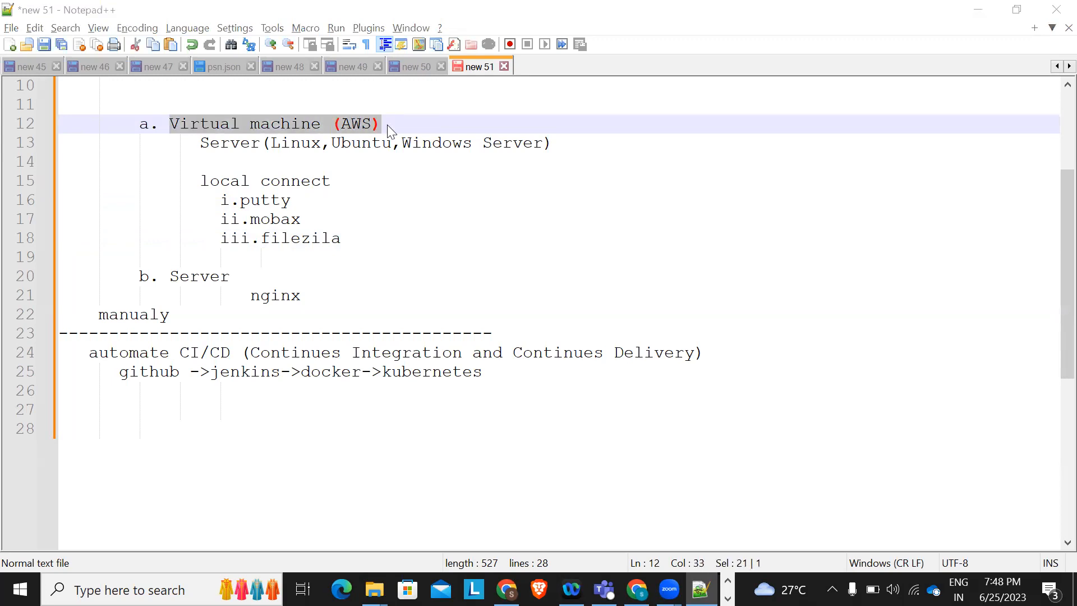
pyautogui.hotkey('alt', 'Tab')
pyautogui.hotkey('alt', 'Tab')
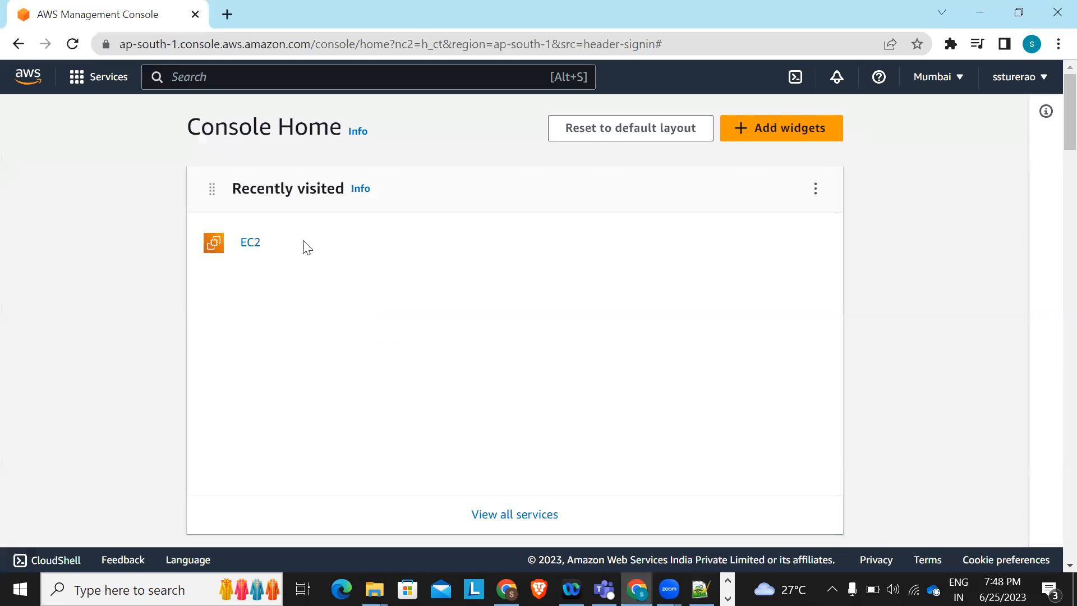
# Go from EC2 to the running Instances list and choose Launch instances
pyautogui.click(250, 242)
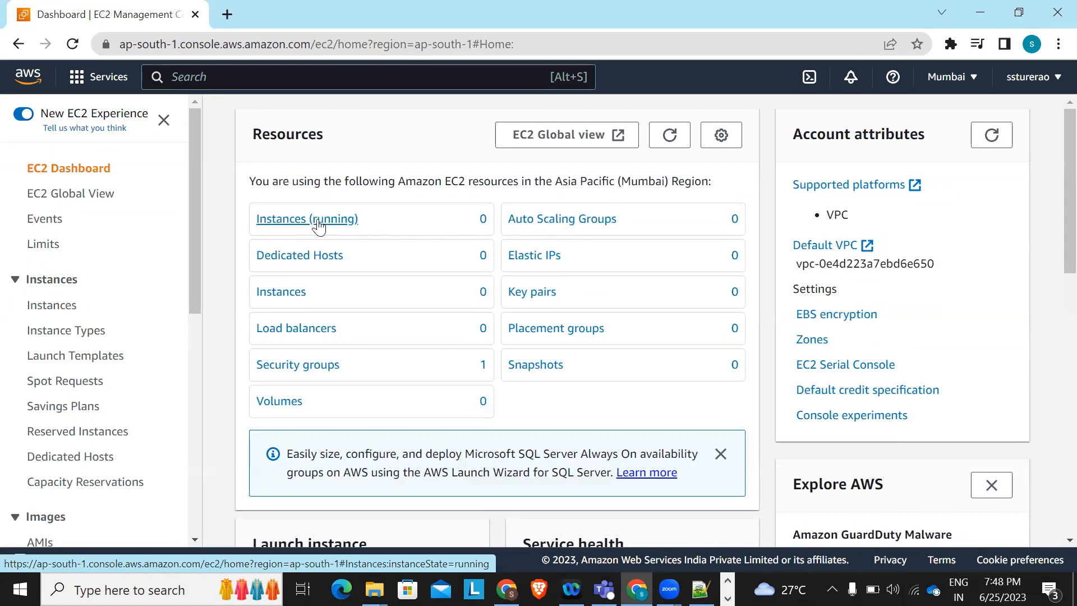
pyautogui.click(318, 222)
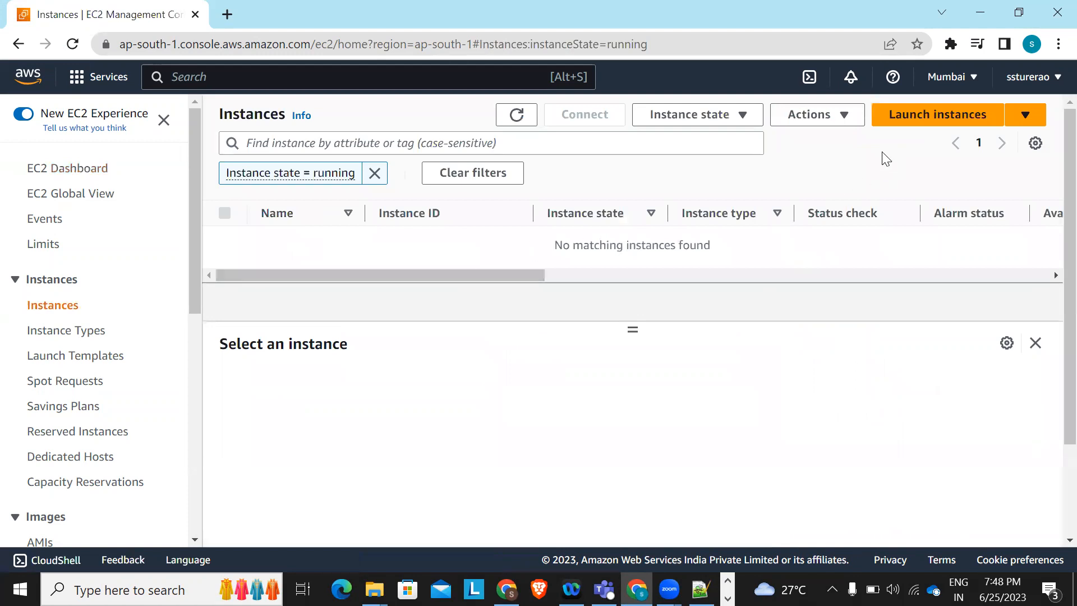
pyautogui.click(1025, 114)
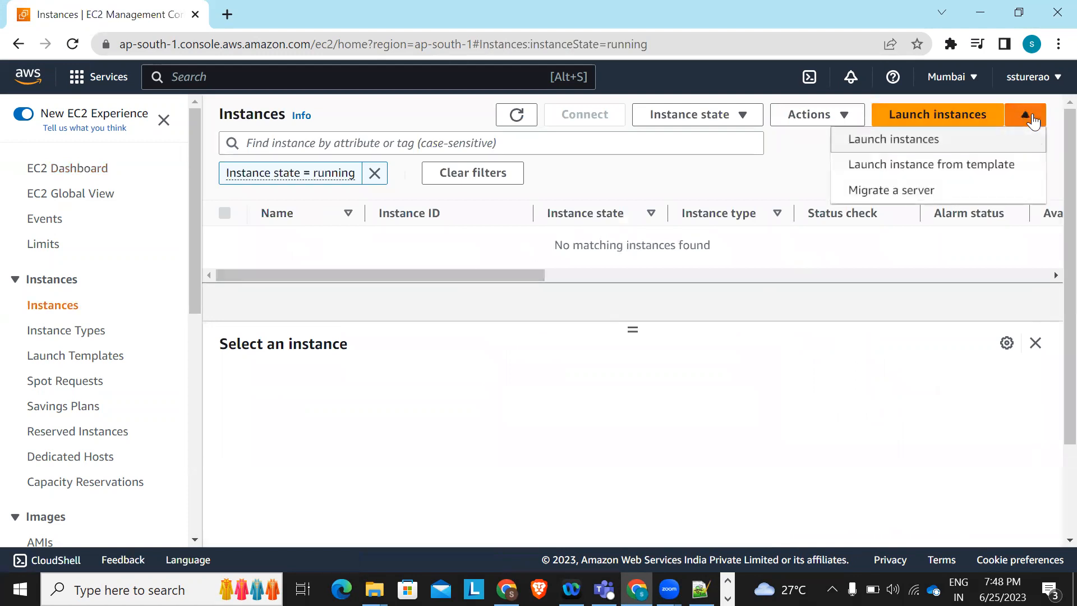
pyautogui.click(913, 142)
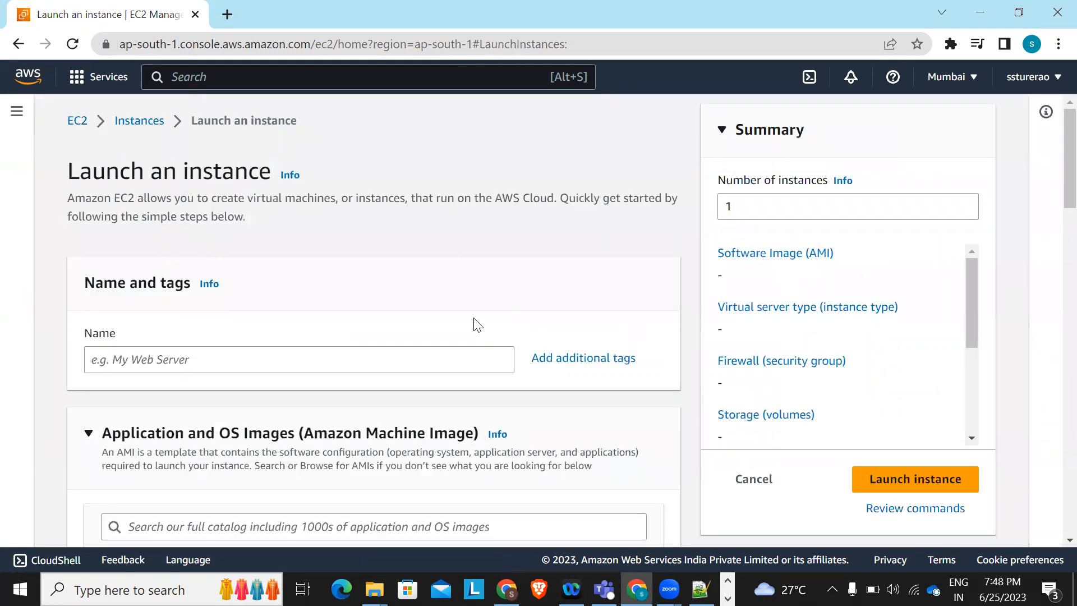
pyautogui.scroll(-2, 473, 321)
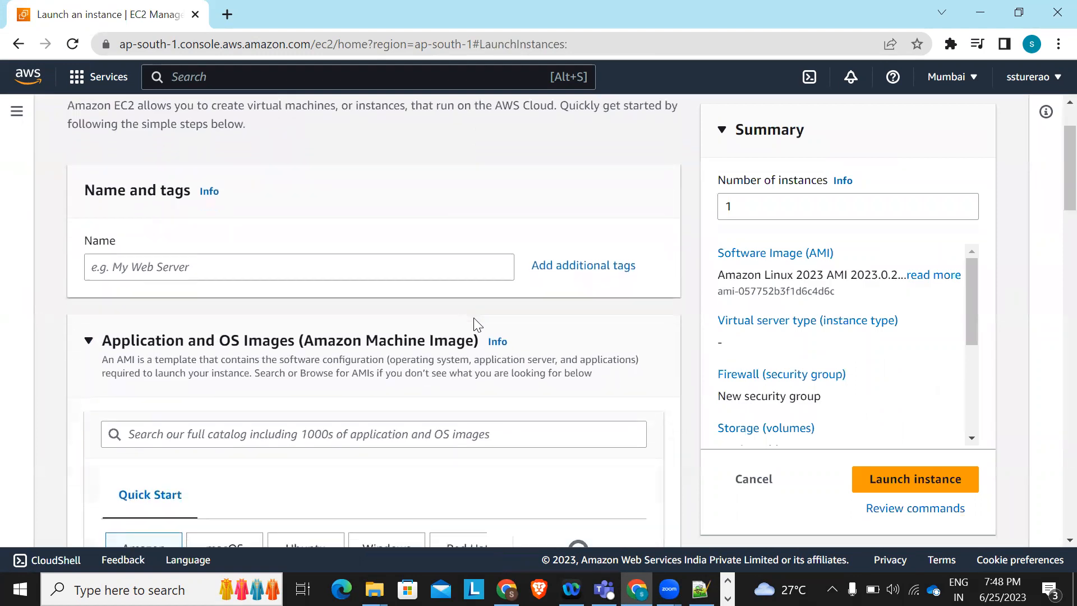
pyautogui.click(174, 259)
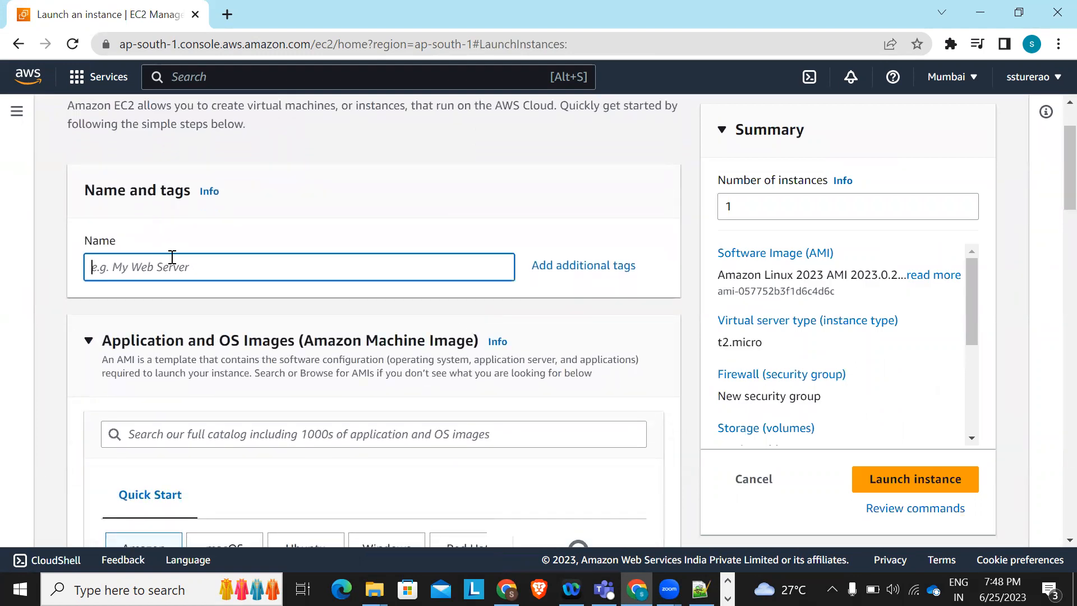
pyautogui.write('Angu')
pyautogui.press('BackSpace')
pyautogui.press('BackSpace')
pyautogui.press('BackSpace')
pyautogui.press('BackSpace')
pyautogui.press('BackSpace')
pyautogui.write('WebServer1')
pyautogui.scroll(-4, 299, 374)
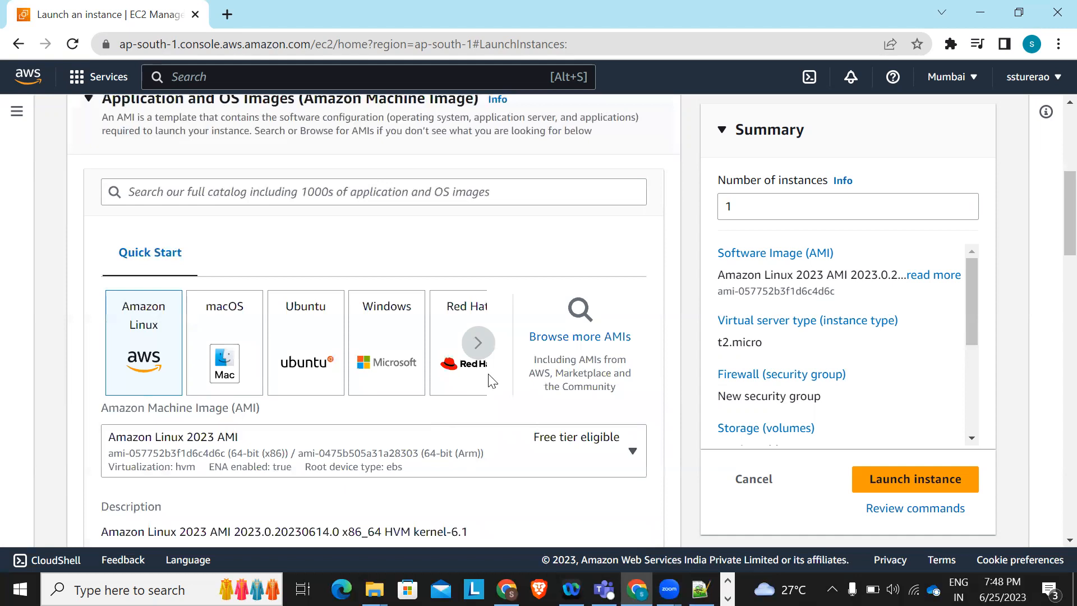
pyautogui.scroll(-1, 405, 234)
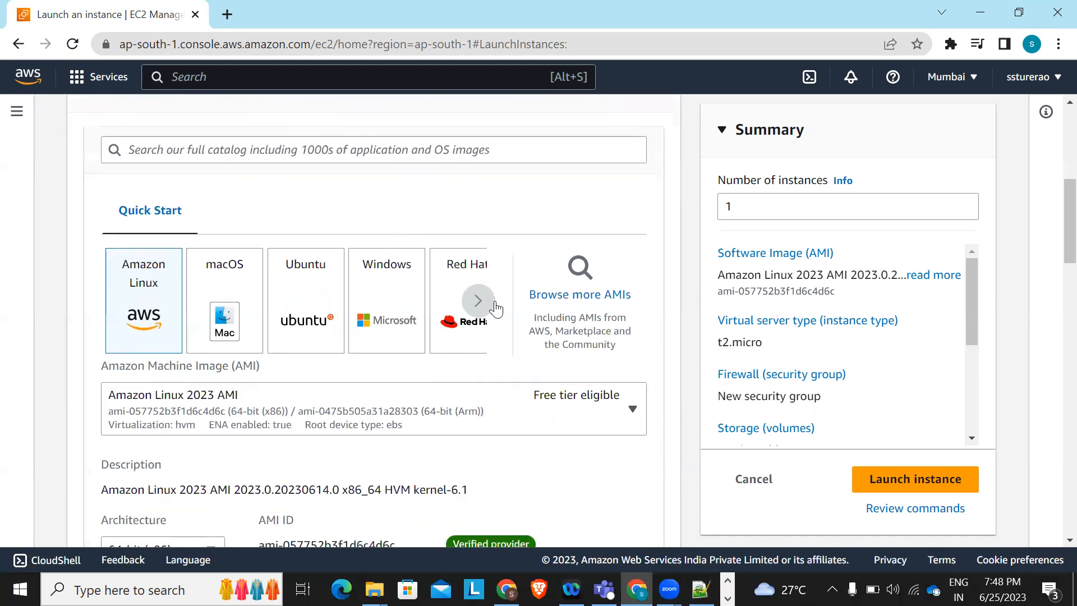
pyautogui.click(297, 308)
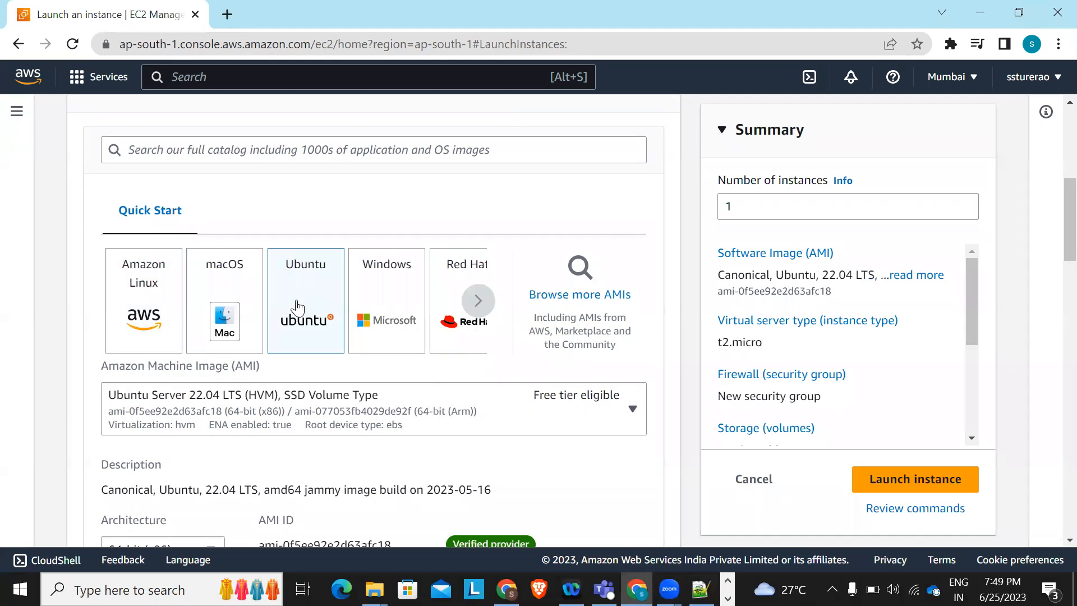
pyautogui.scroll(-1, 589, 463)
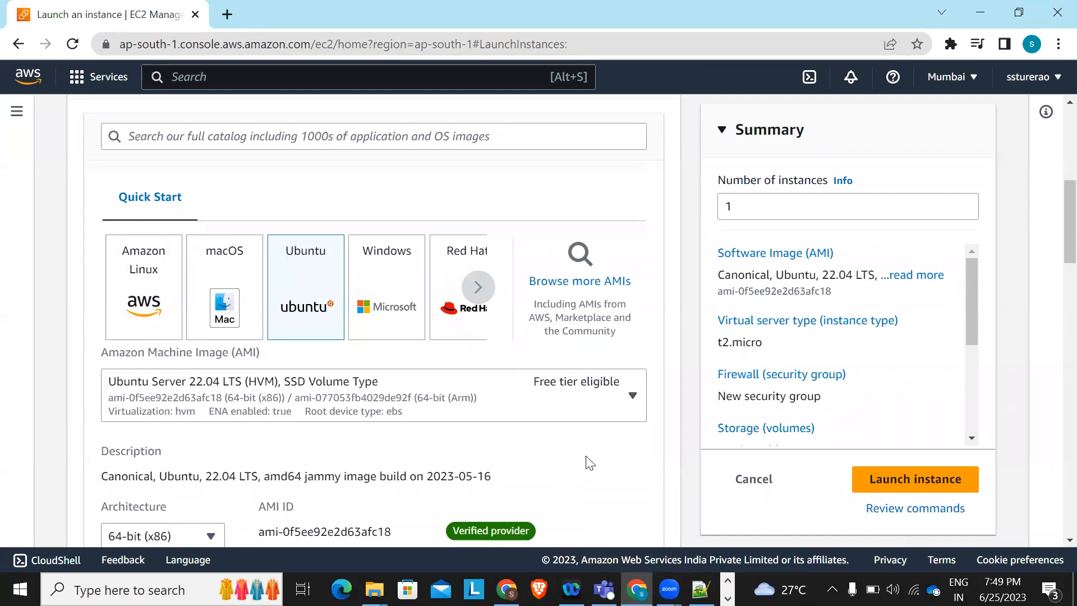
pyautogui.scroll(-2, 589, 462)
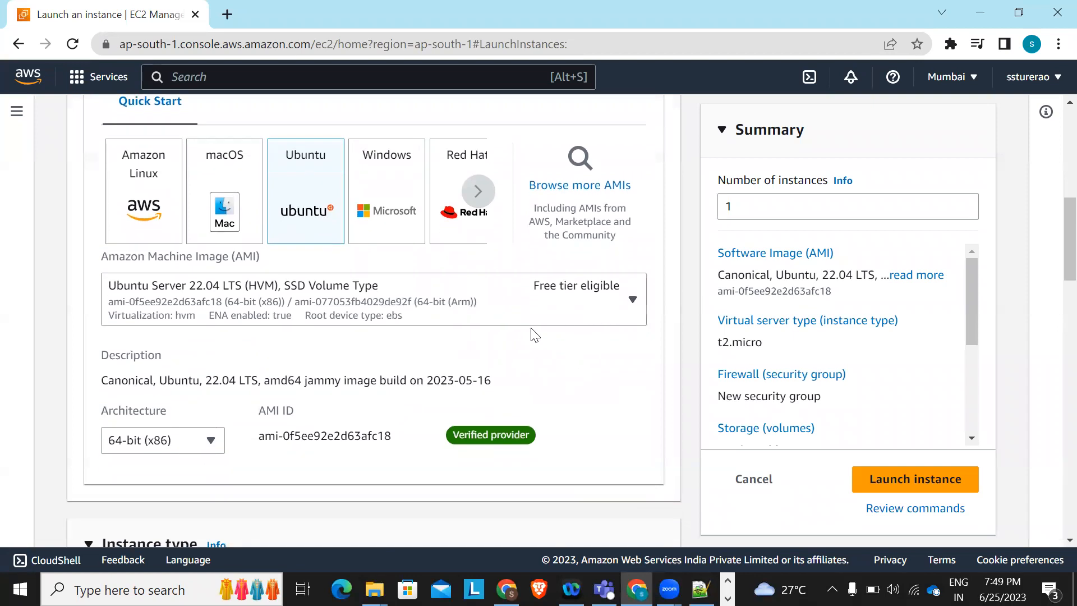
pyautogui.scroll(-2, 534, 334)
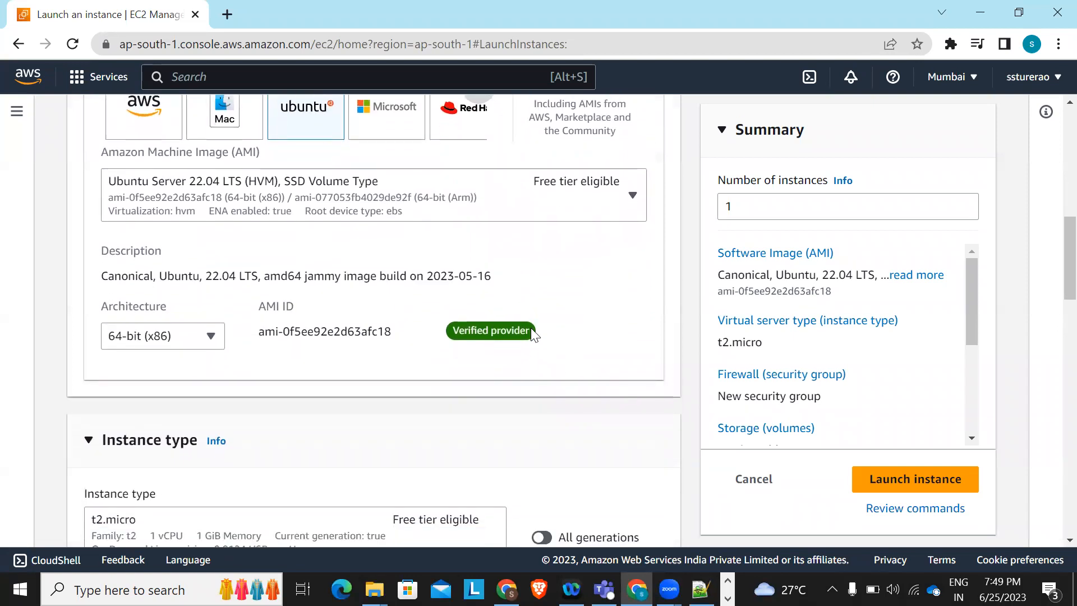
pyautogui.scroll(-3, 375, 371)
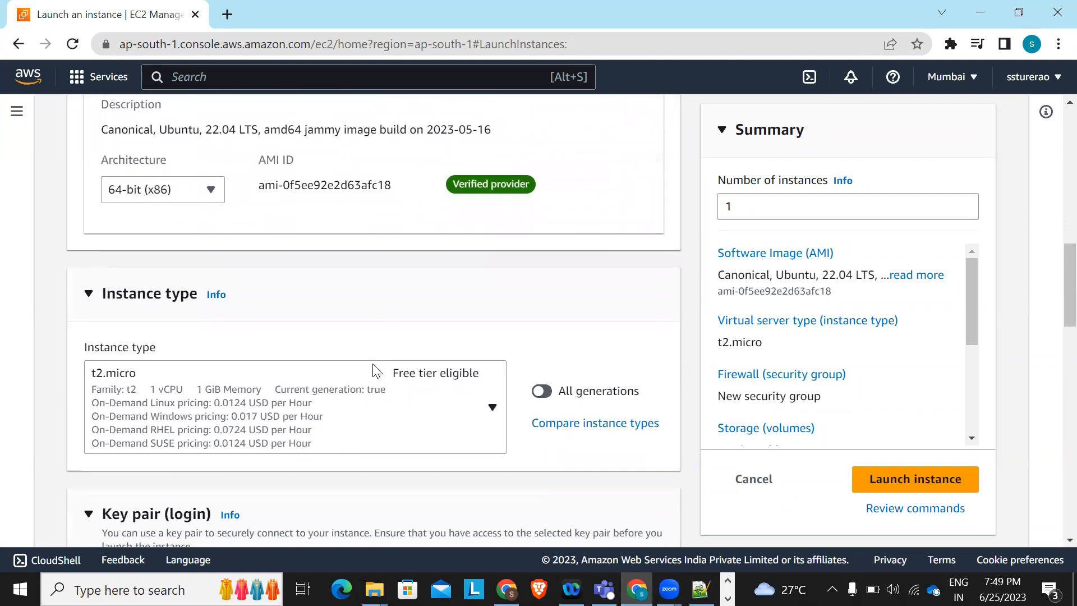
pyautogui.scroll(-1, 328, 412)
pyautogui.scroll(-1, 326, 409)
pyautogui.scroll(2, 327, 412)
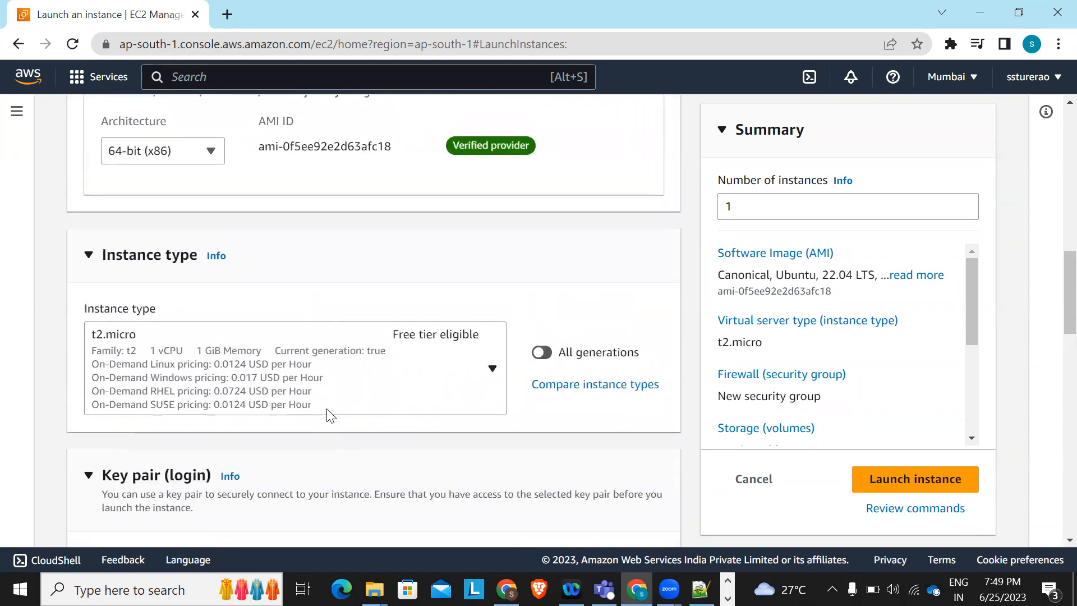
pyautogui.scroll(3, 404, 368)
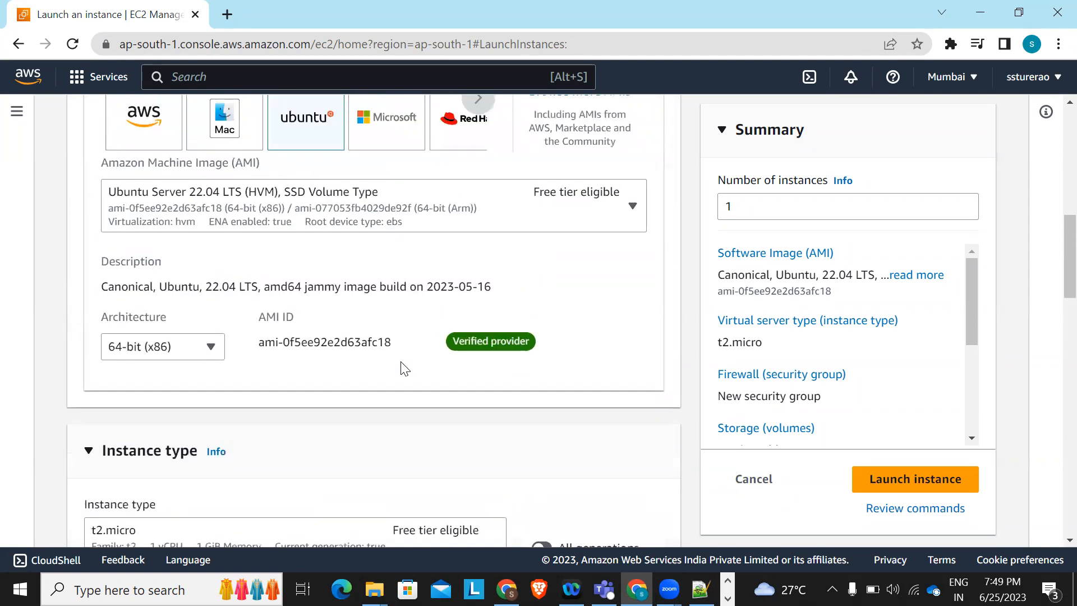
pyautogui.click(220, 359)
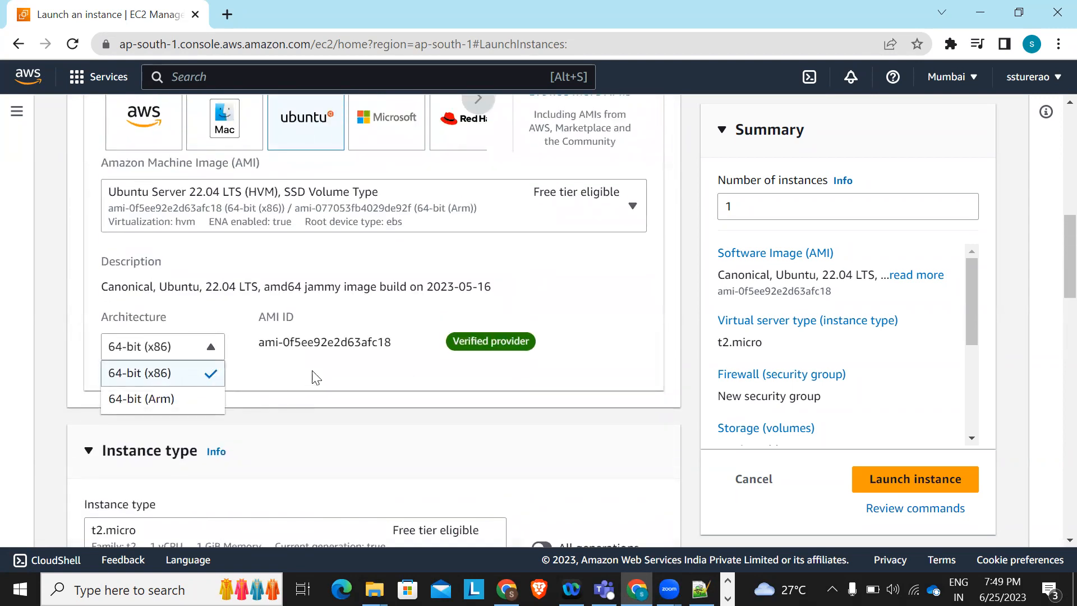
pyautogui.click(361, 380)
pyautogui.scroll(1, 362, 380)
pyautogui.scroll(1, 362, 380)
pyautogui.scroll(-4, 362, 380)
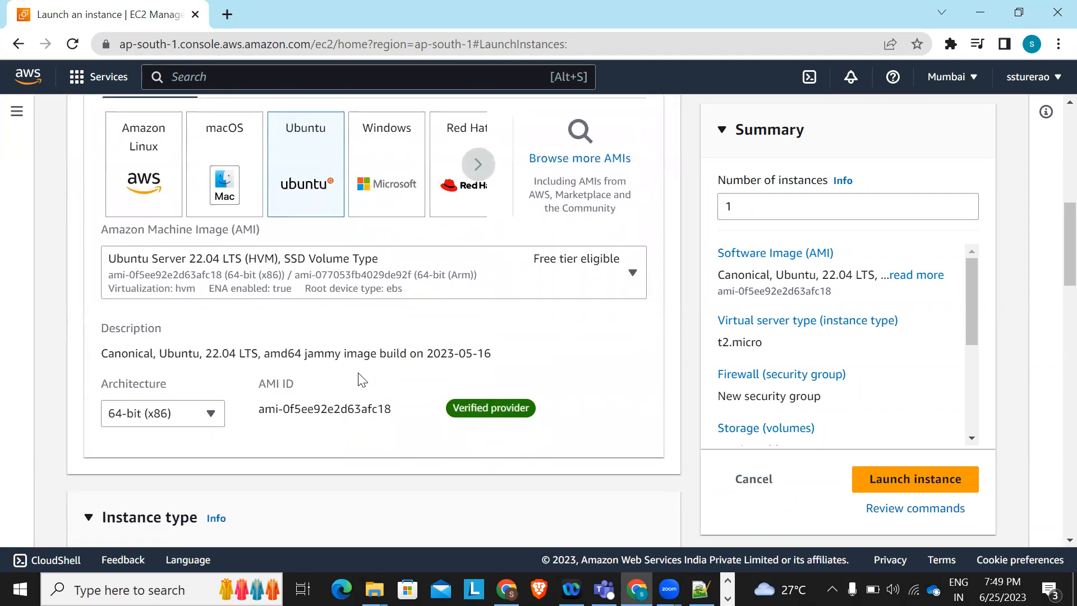
pyautogui.scroll(-6, 359, 381)
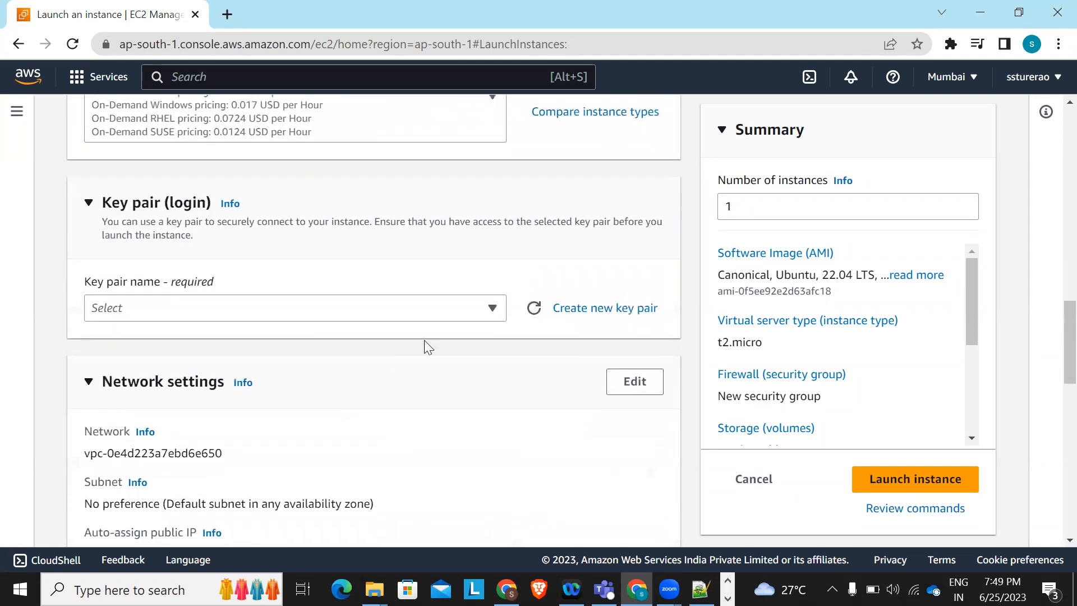
# Create an RSA key pair named WebServer in .pem format and download WebServer.pem
pyautogui.click(488, 307)
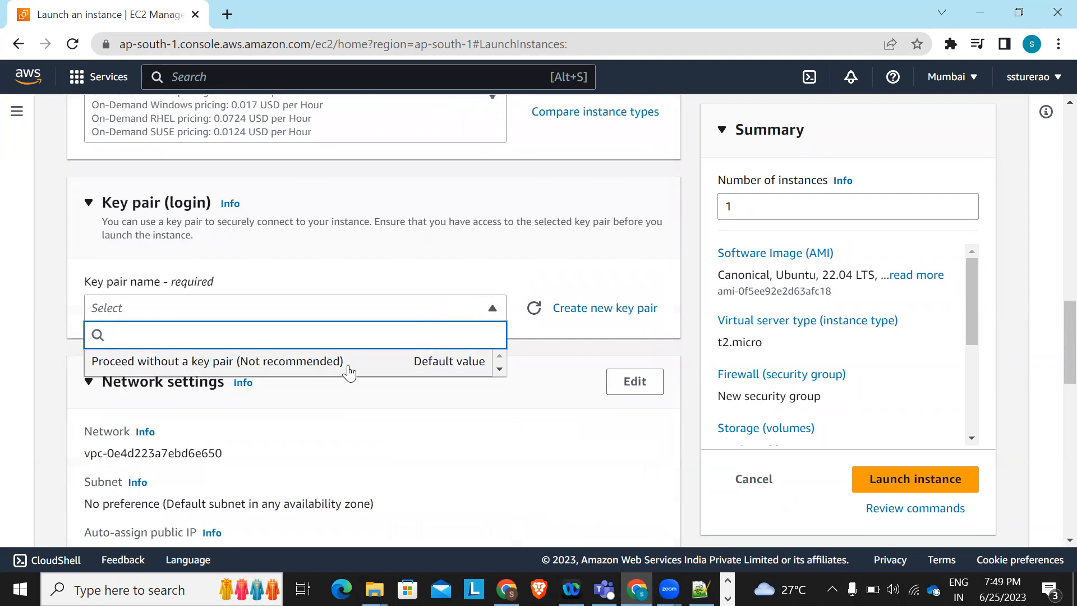
pyautogui.click(555, 332)
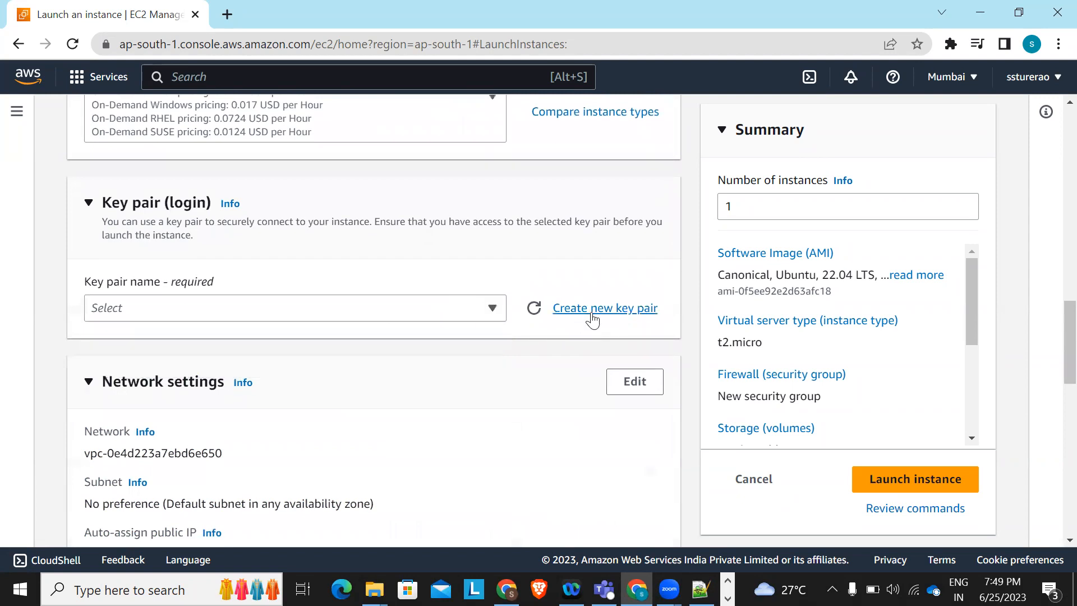
pyautogui.click(593, 309)
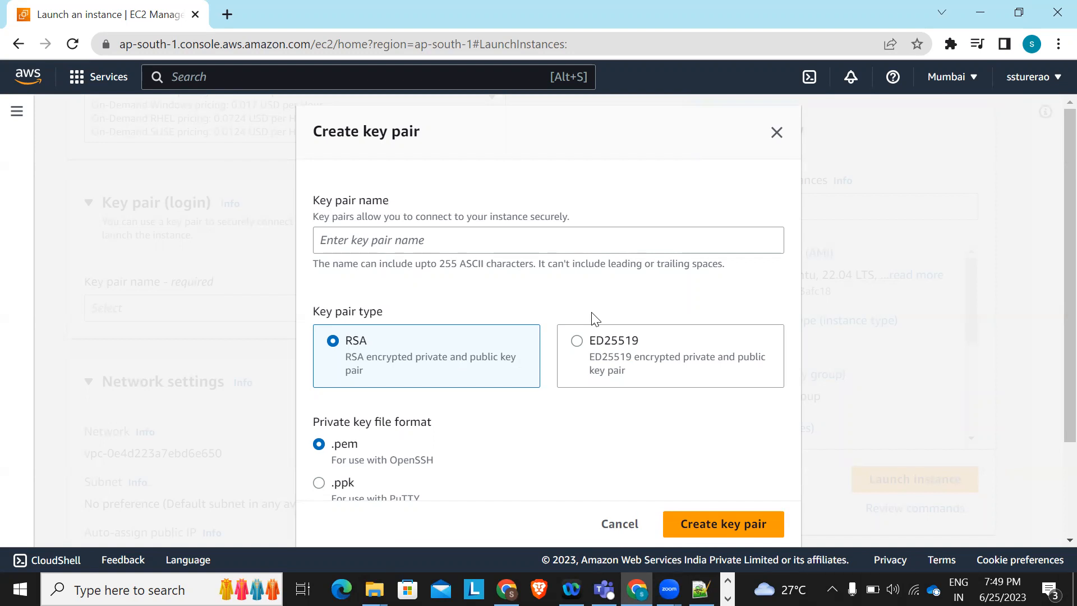
pyautogui.click(415, 244)
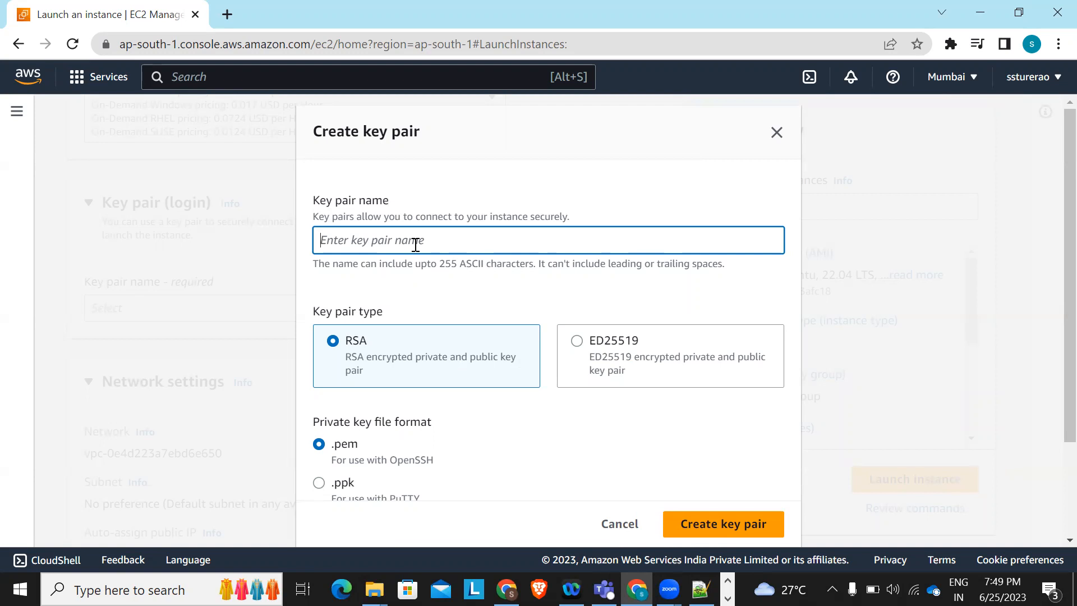
pyautogui.write('WebServer')
pyautogui.scroll(-2, 632, 426)
pyautogui.click(726, 514)
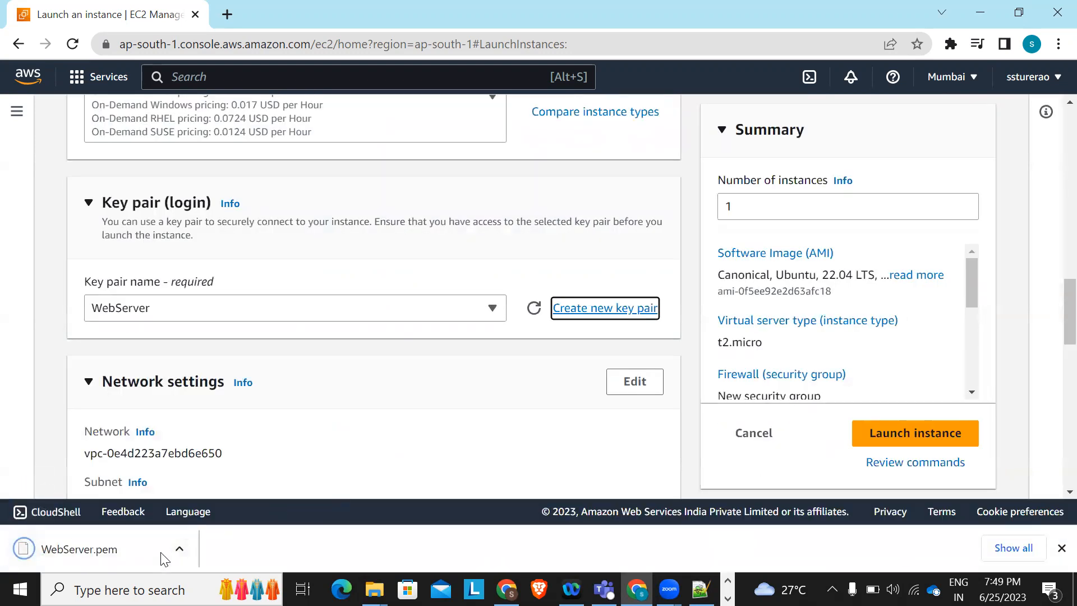
pyautogui.scroll(-1, 375, 440)
pyautogui.scroll(-3, 378, 446)
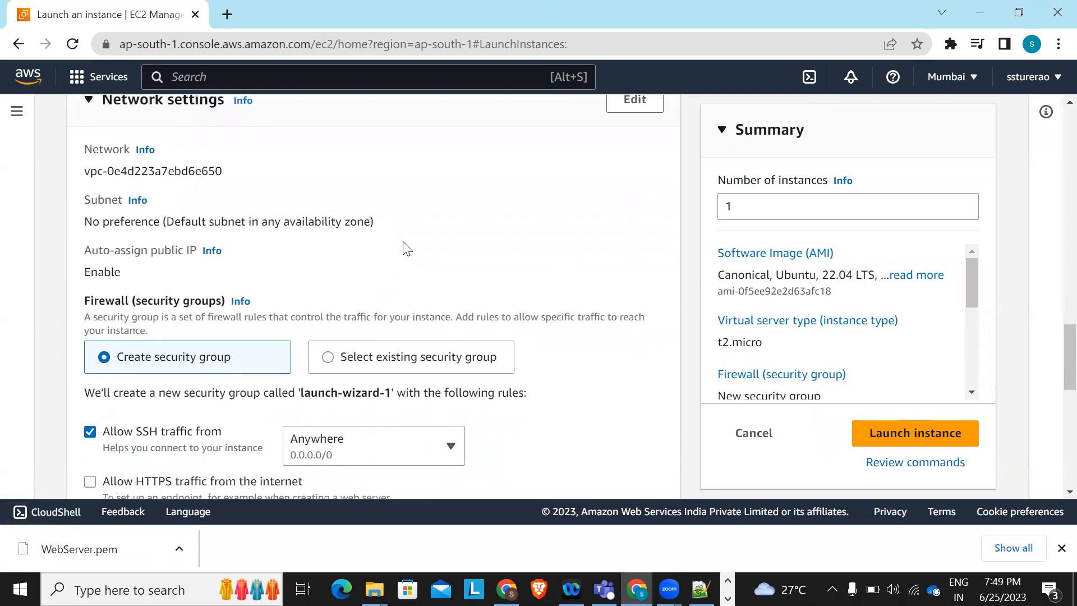
# Tick Allow HTTPS and Allow HTTP traffic from the internet in Network settings
pyautogui.scroll(-2, 404, 246)
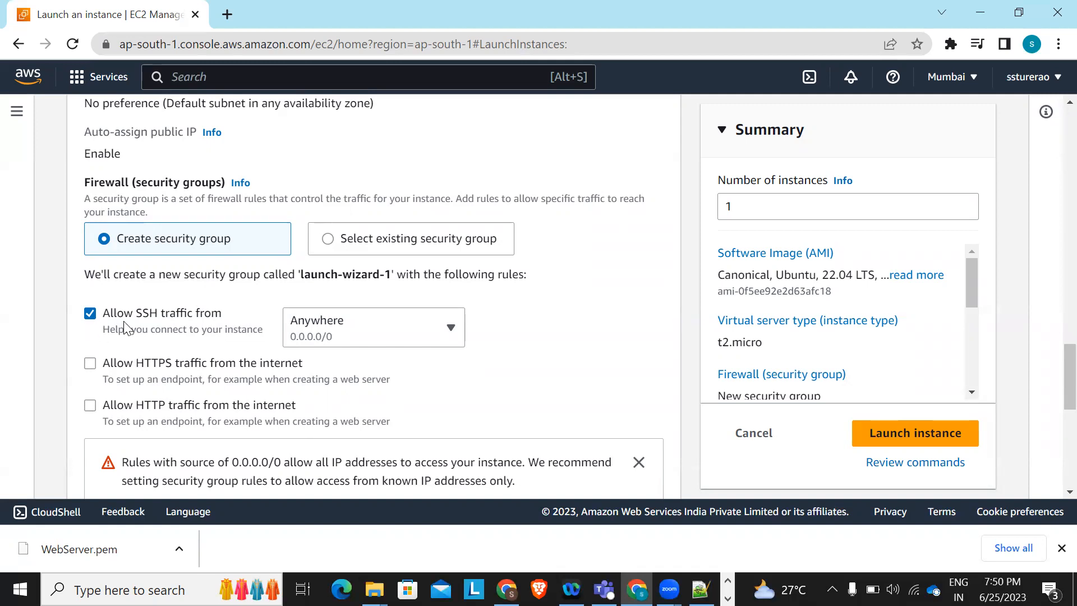
pyautogui.scroll(-1, 126, 328)
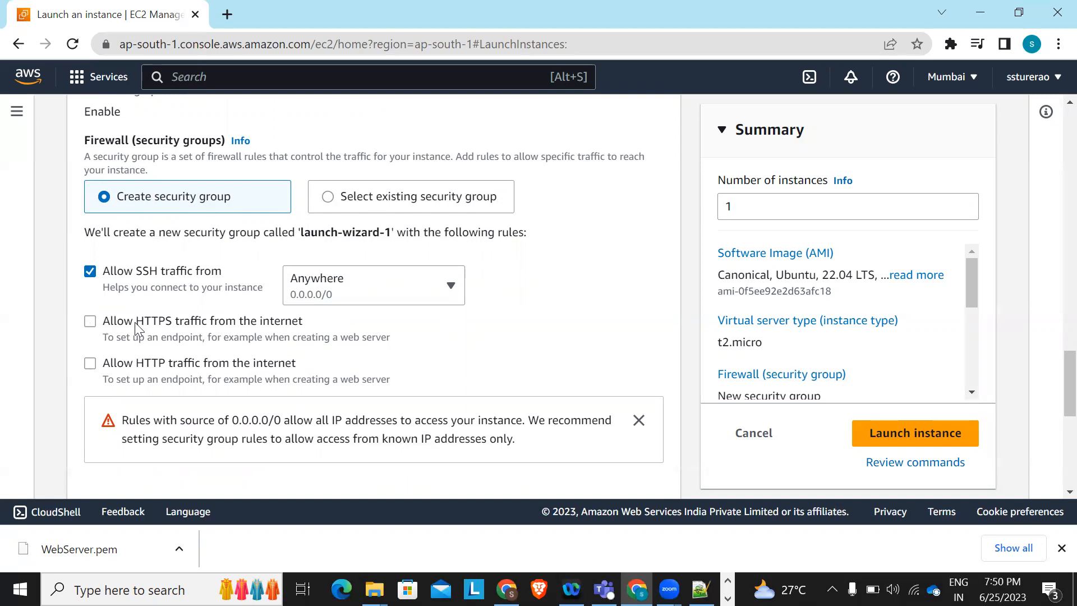
pyautogui.click(104, 321)
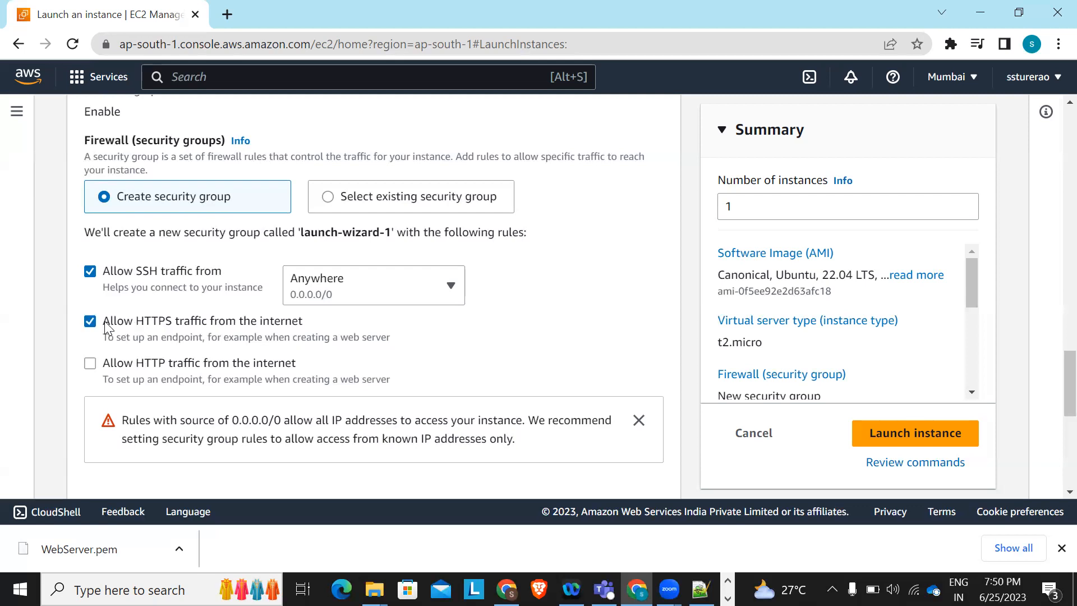
pyautogui.click(90, 364)
pyautogui.scroll(-3, 303, 348)
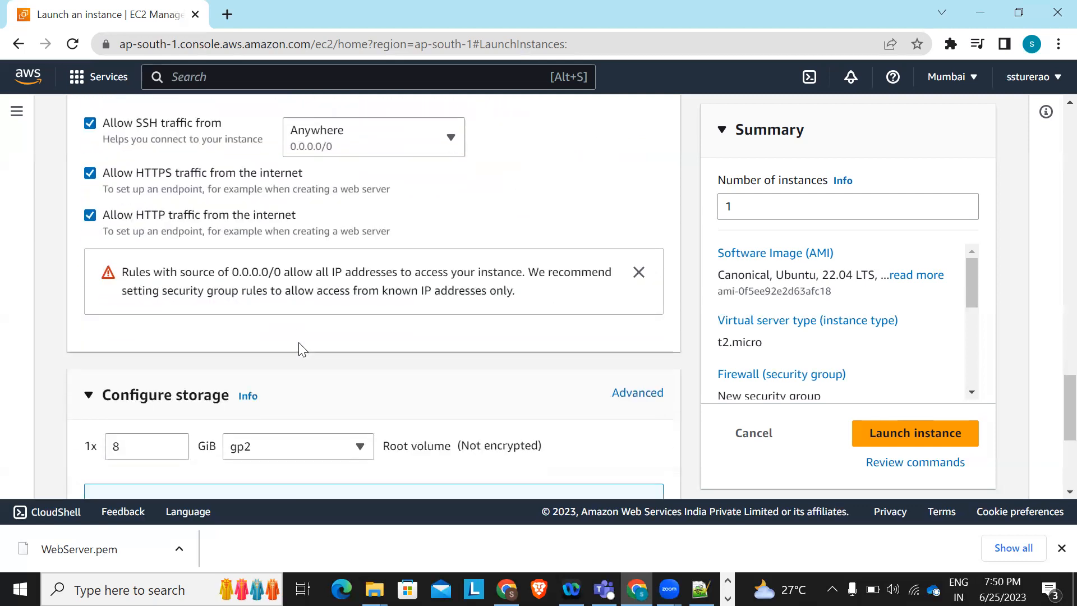
pyautogui.scroll(-3, 342, 402)
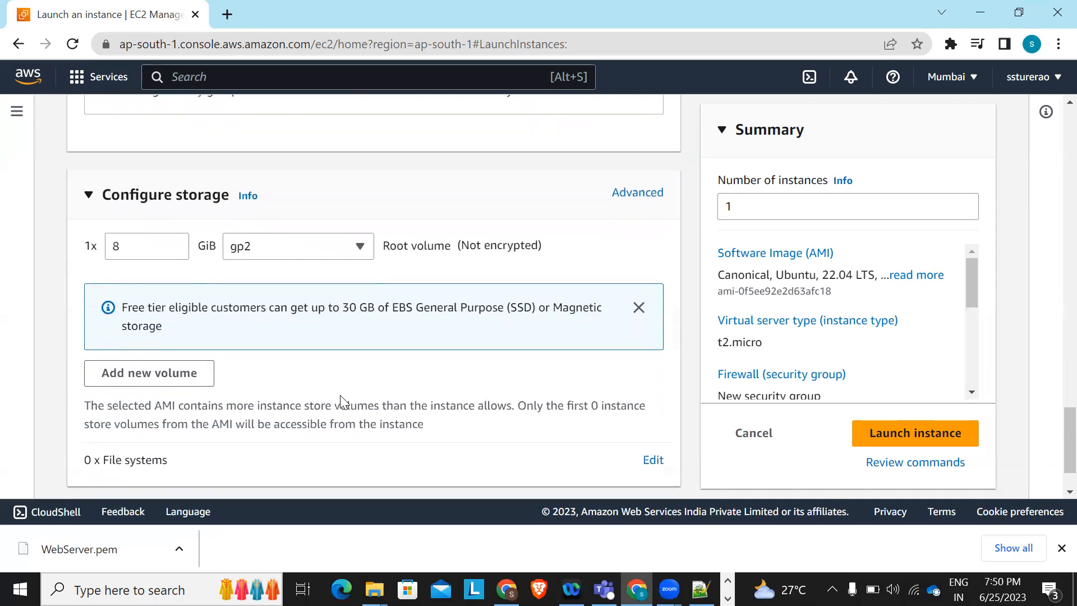
# Change the root volume size from 8 GiB to 15 GiB
pyautogui.click(117, 245)
pyautogui.doubleClick(117, 245)
pyautogui.press('BackSpace')
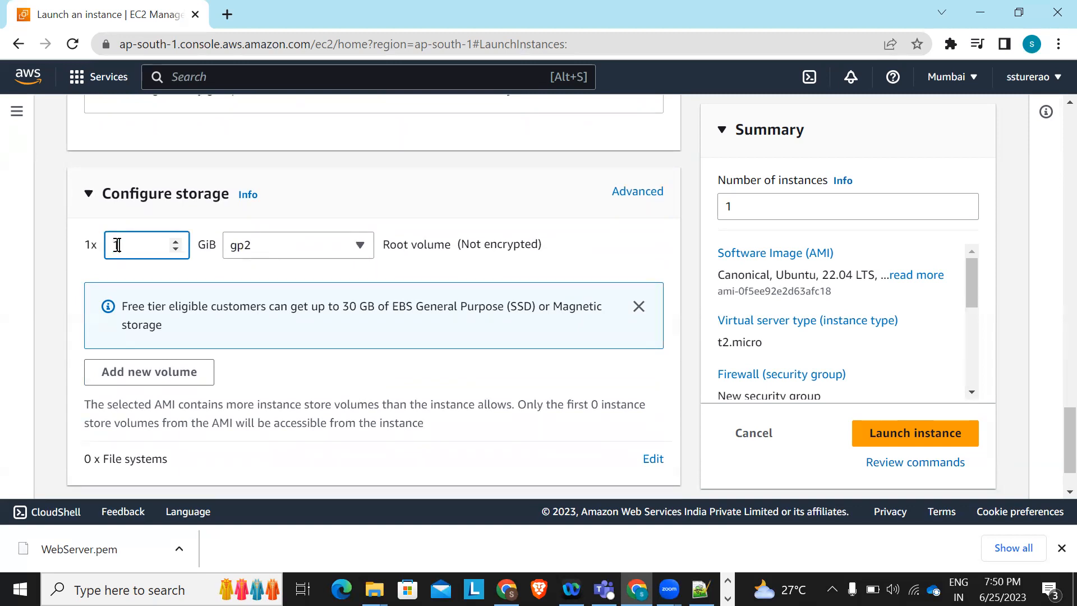
pyautogui.write('15')
pyautogui.click(467, 268)
pyautogui.click(134, 250)
pyautogui.click(377, 334)
# Launch the instance and open the Instances list to see it pending
pyautogui.scroll(-2, 324, 343)
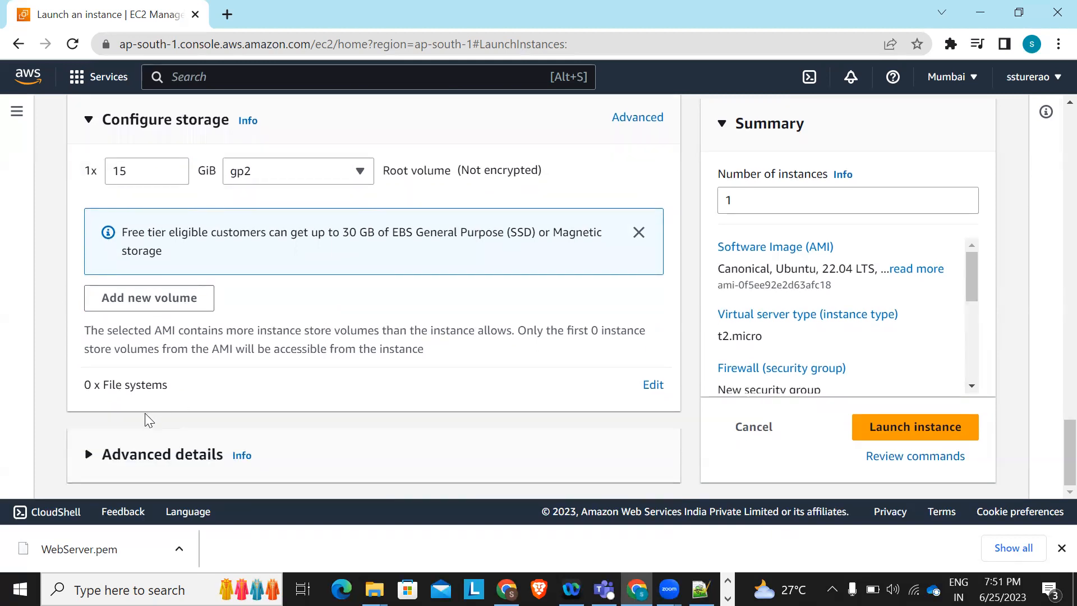
pyautogui.click(123, 443)
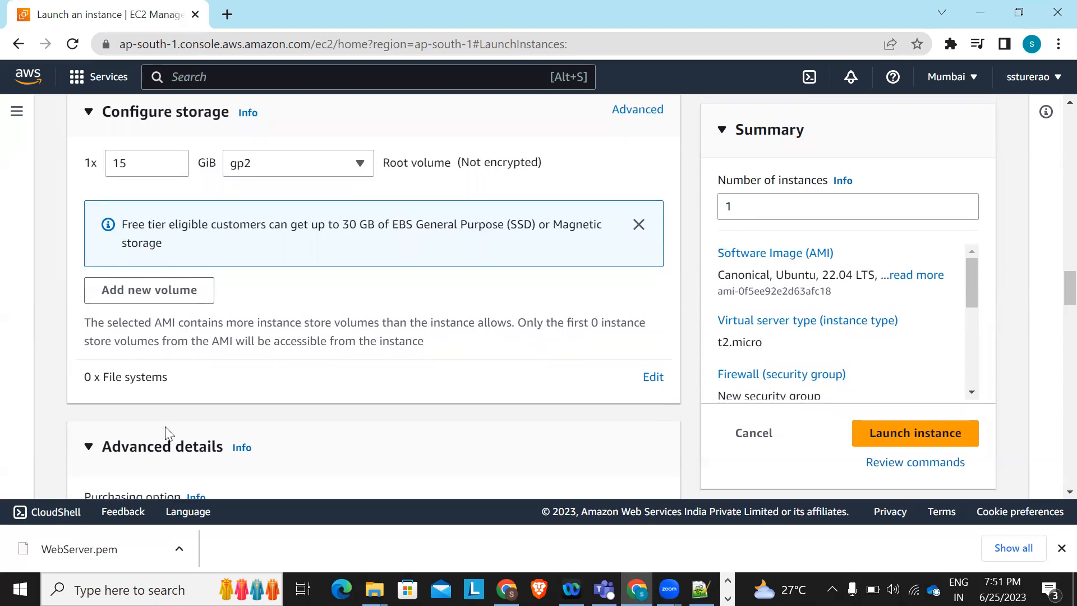
pyautogui.scroll(-4, 169, 428)
pyautogui.scroll(-2, 306, 295)
pyautogui.scroll(3, 307, 296)
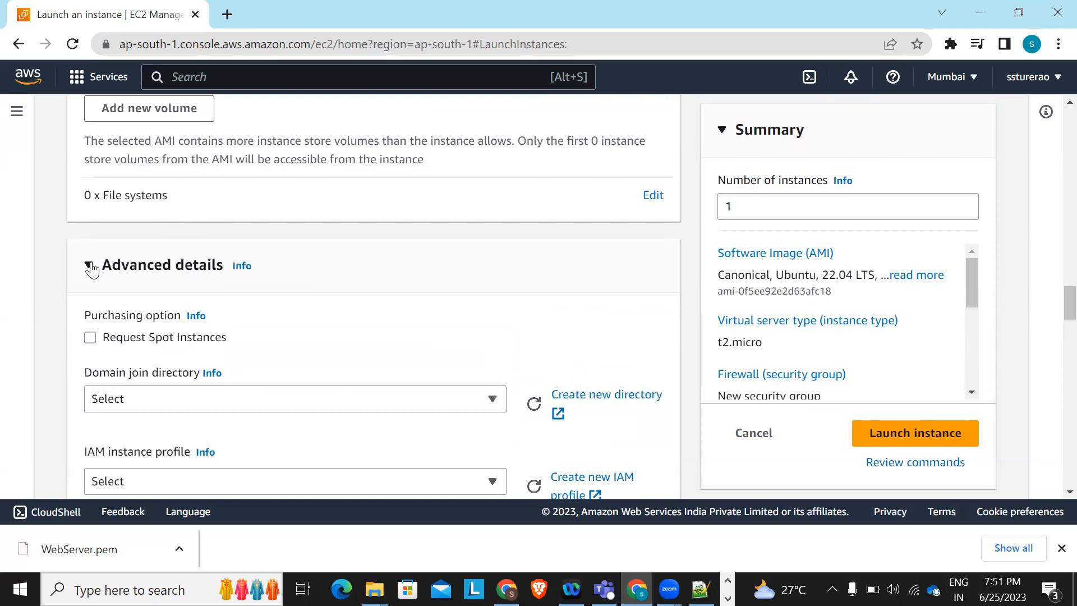
pyautogui.click(94, 264)
pyautogui.click(878, 424)
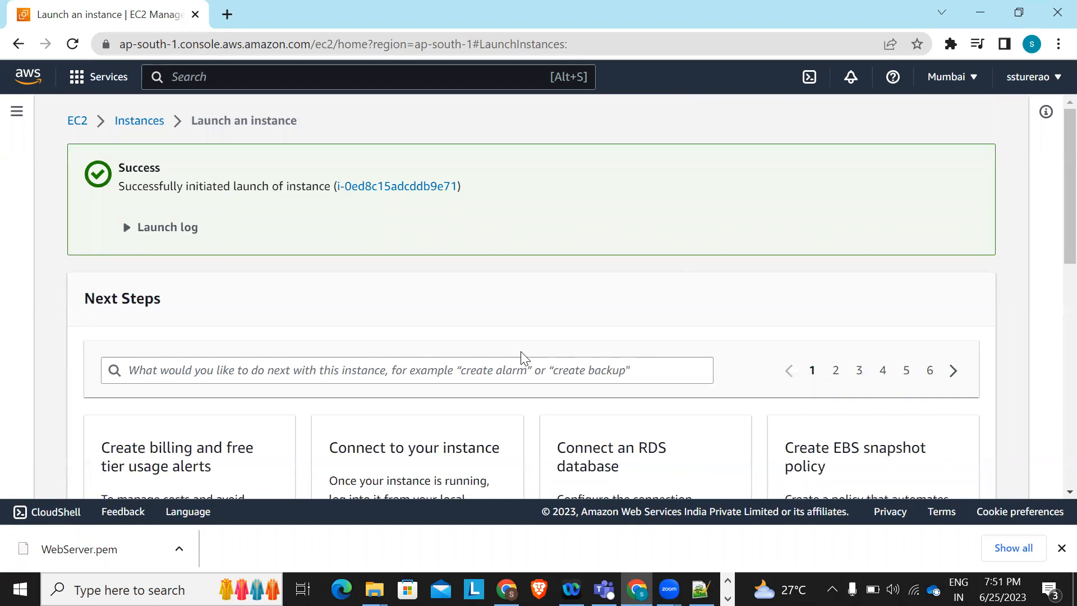
pyautogui.scroll(-1, 521, 353)
pyautogui.scroll(1, 521, 353)
pyautogui.click(131, 123)
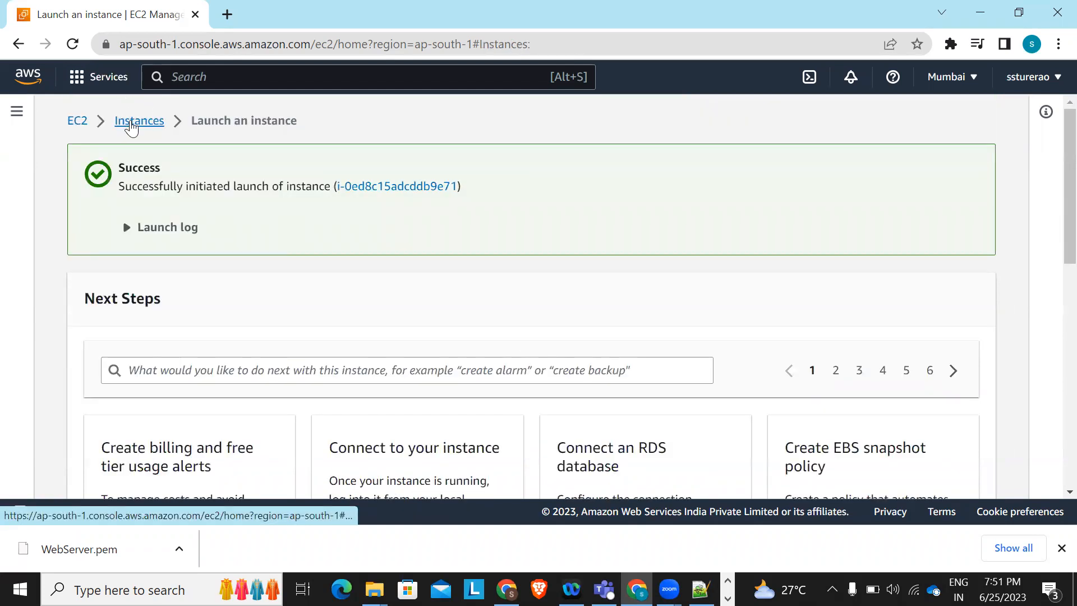
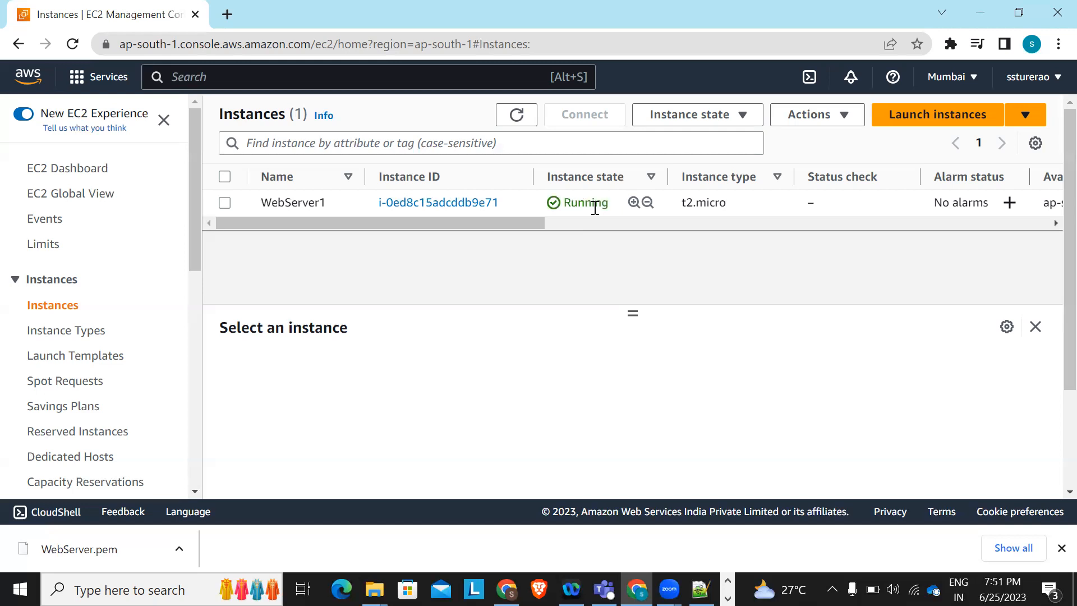
# Search Google for 'mobax client' in a new browser tab
pyautogui.click(227, 15)
pyautogui.write('m')
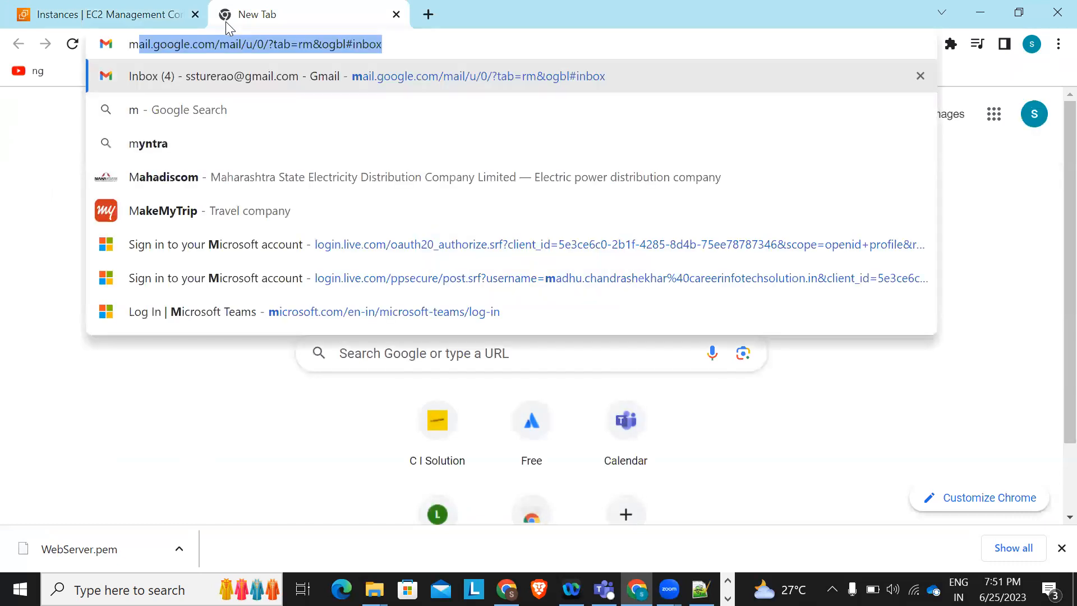
pyautogui.write('obx')
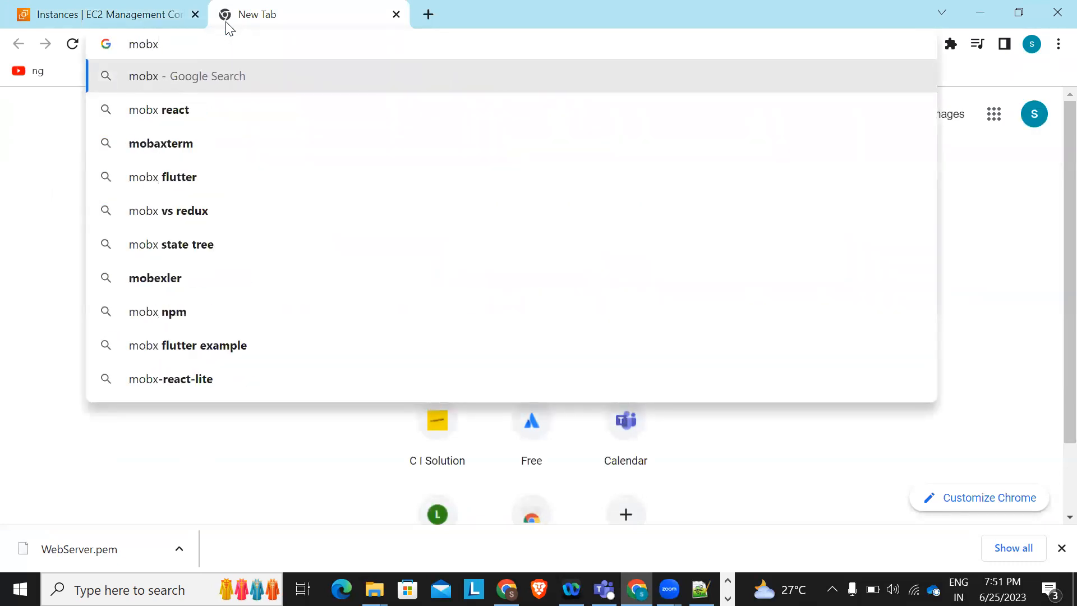
pyautogui.press('Return')
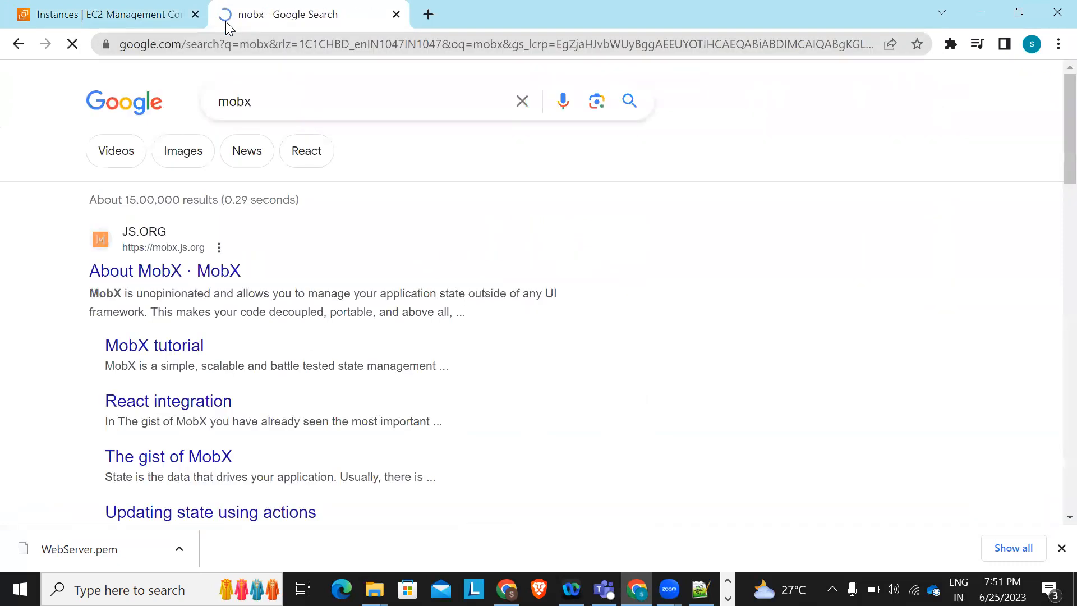
pyautogui.click(260, 119)
pyautogui.write('o')
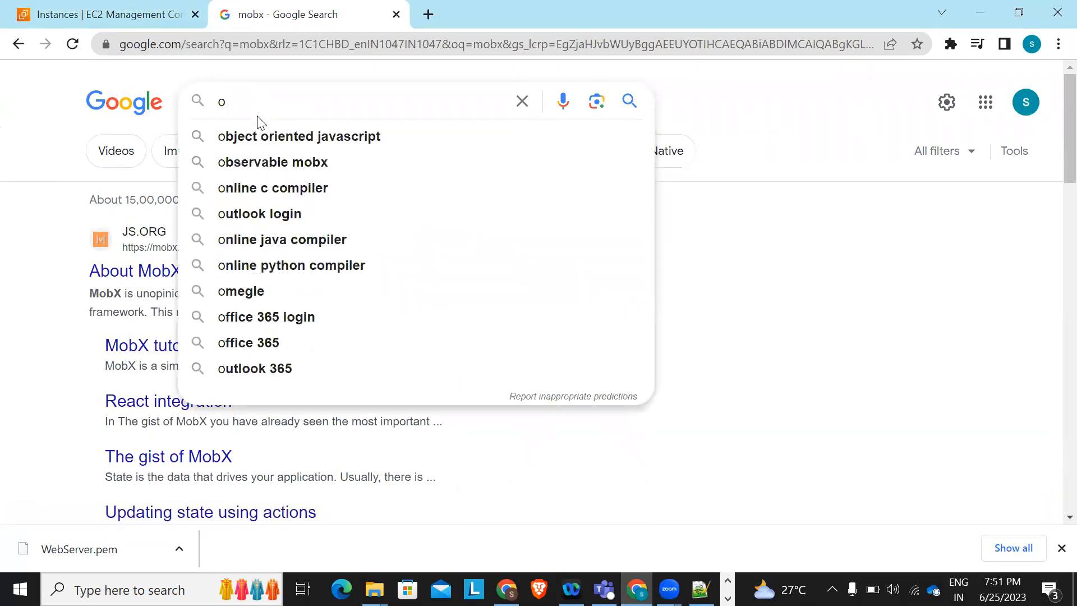
pyautogui.press('BackSpace')
pyautogui.write('mobax')
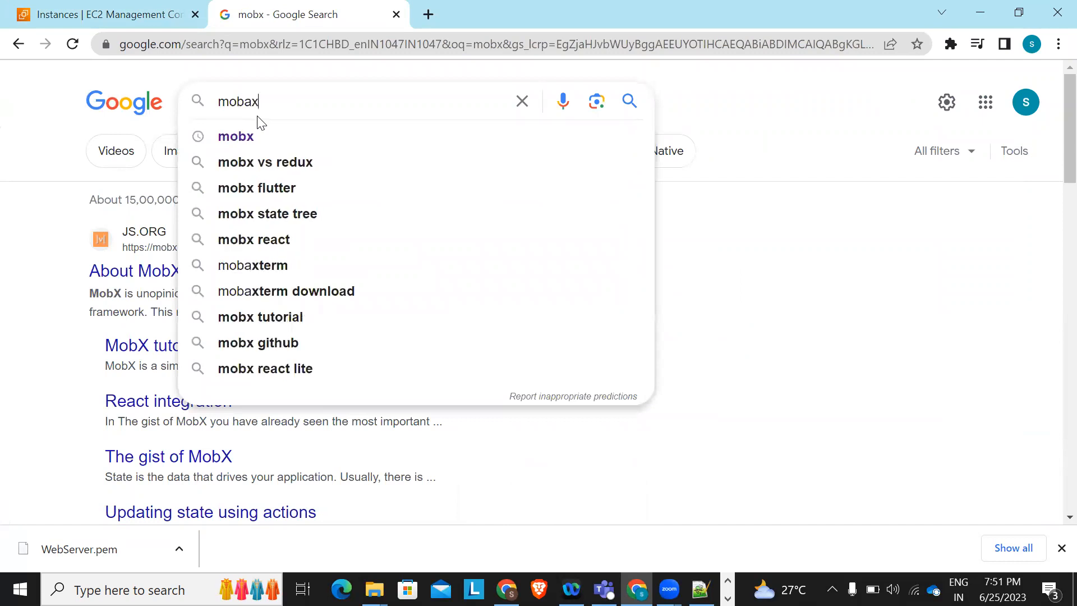
pyautogui.write(' client')
pyautogui.press('Return')
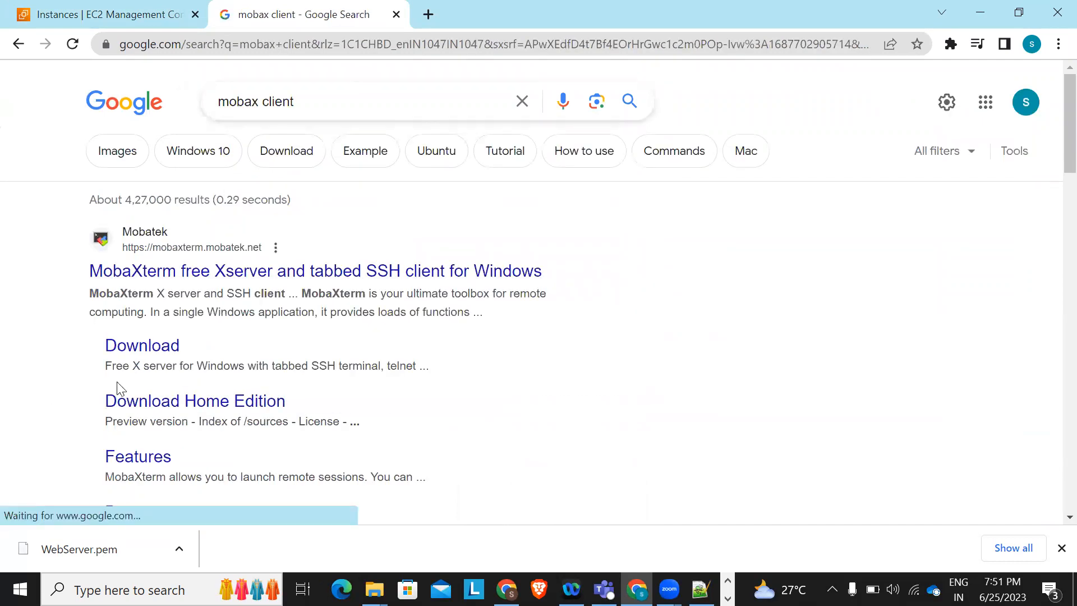
# Download the portable MobaXterm Home Edition v23.2 from its download page
pyautogui.click(135, 355)
pyautogui.scroll(-4, 378, 291)
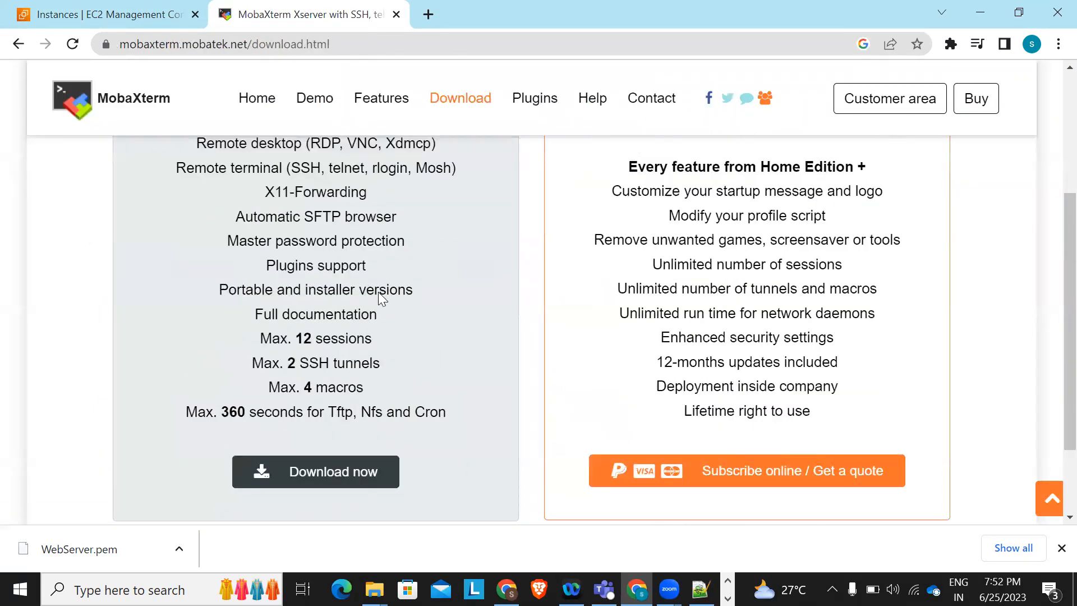
pyautogui.click(291, 445)
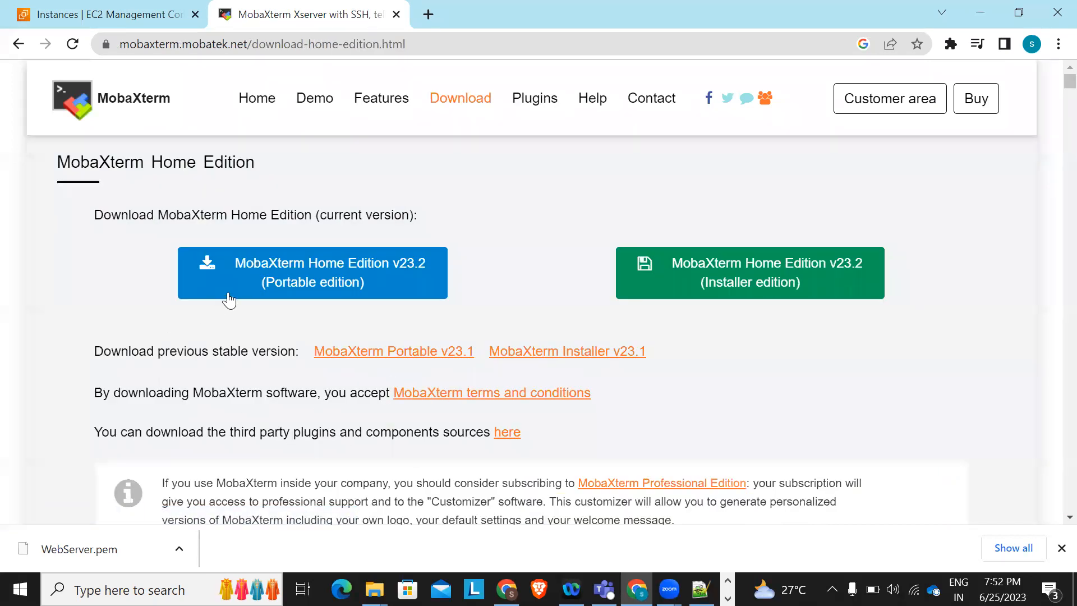
pyautogui.click(252, 288)
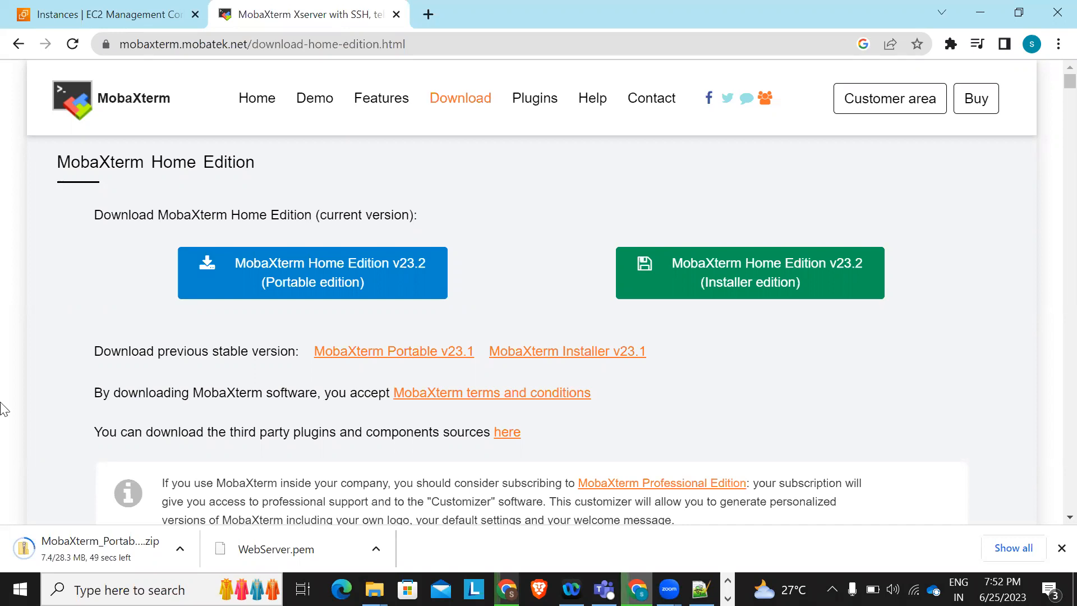
# Open WebServer1's instance details and select its public IPv4 address 65.2.129.128
pyautogui.click(111, 8)
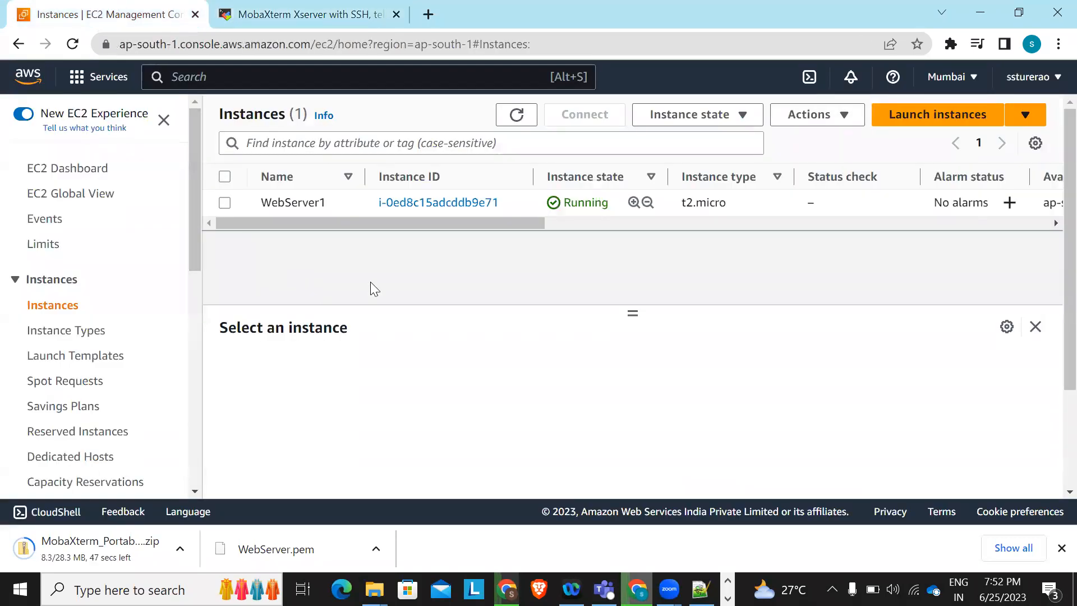
pyautogui.click(424, 204)
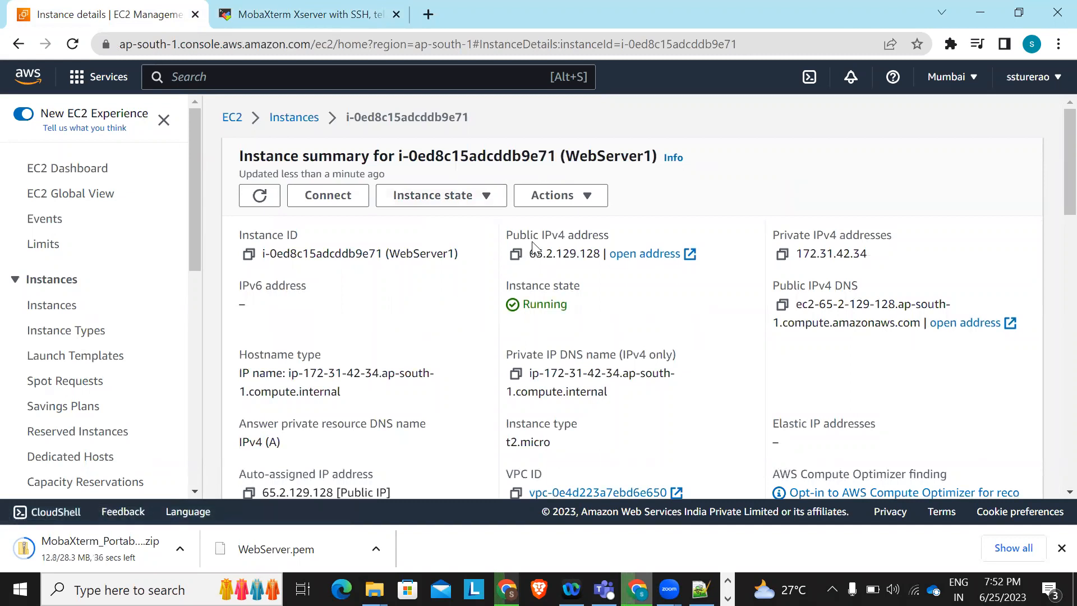
pyautogui.scroll(3, 531, 241)
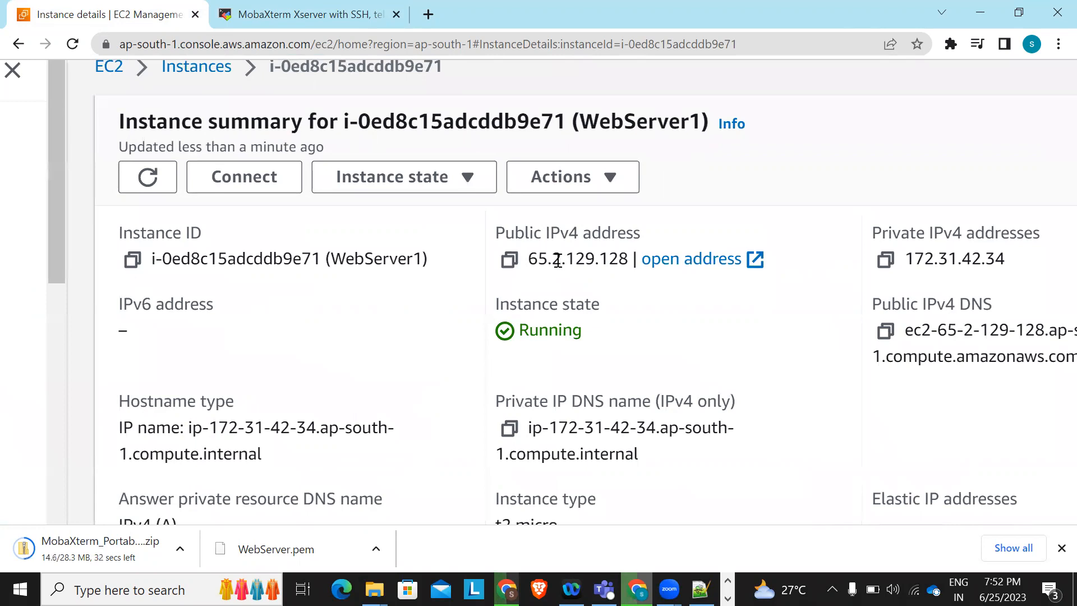
pyautogui.scroll(2, 555, 261)
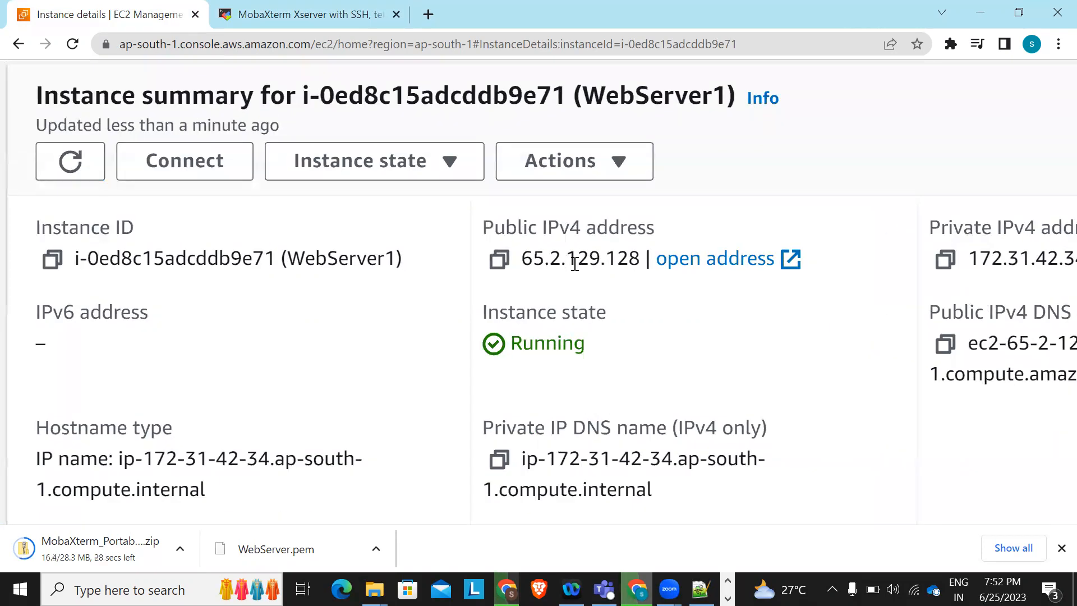
pyautogui.tripleClick(627, 260)
pyautogui.press('super')
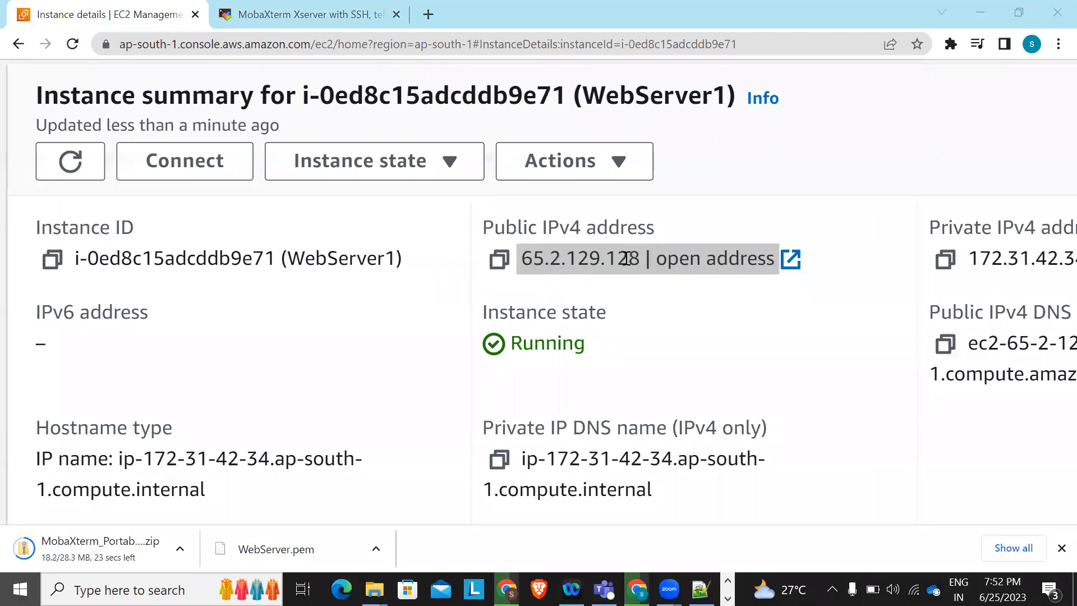
# Launch Notepad++ and paste the copied public IP 65.2.129.128 into a new document
pyautogui.write('note')
pyautogui.press('Return')
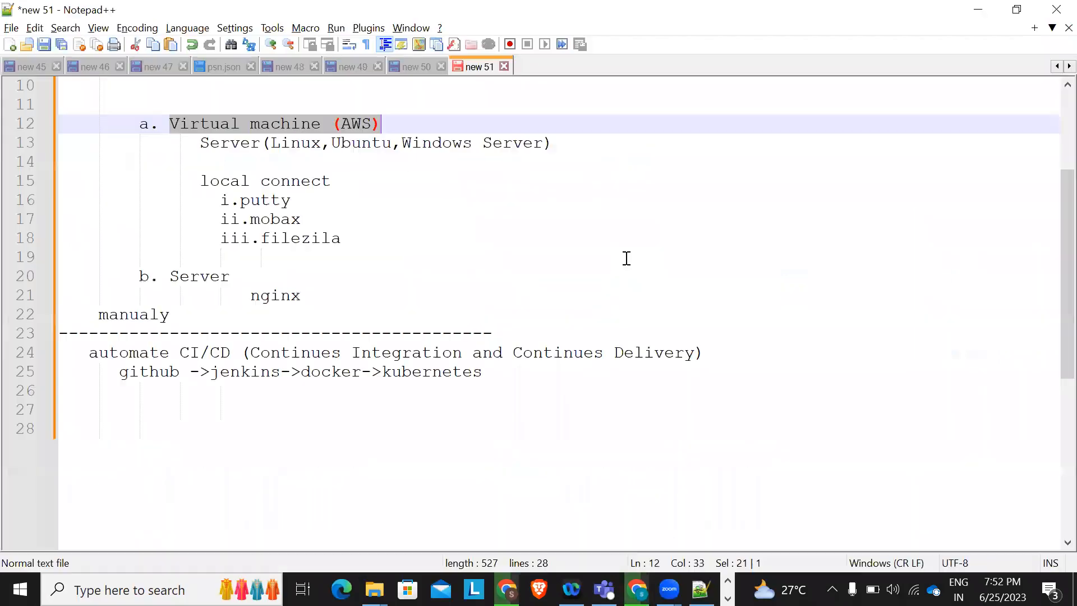
pyautogui.hotkey('ctrl', 'n')
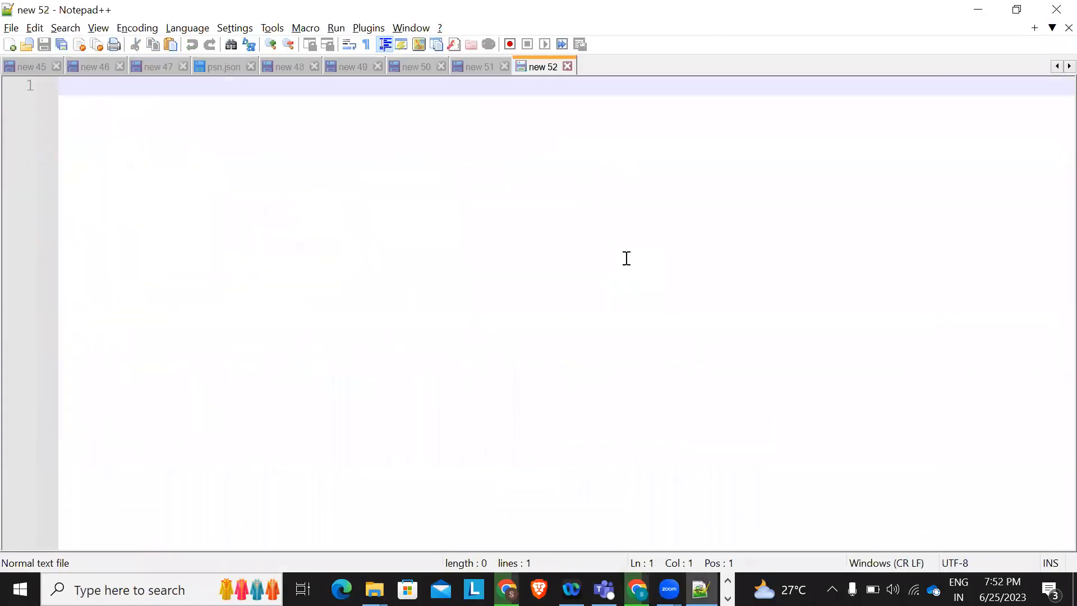
pyautogui.hotkey('alt', 'Tab')
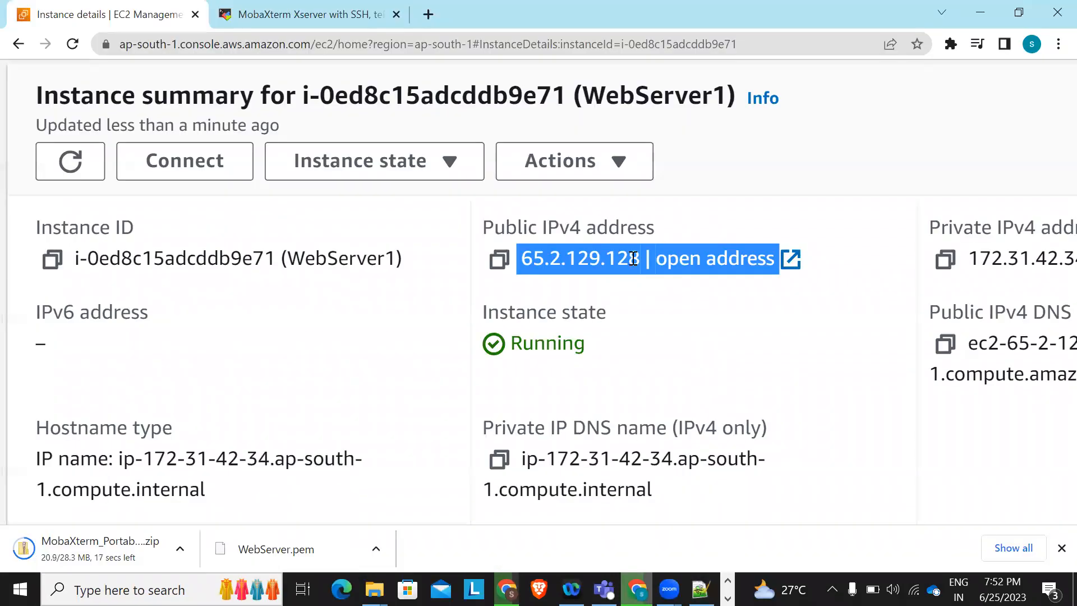
pyautogui.click(707, 299)
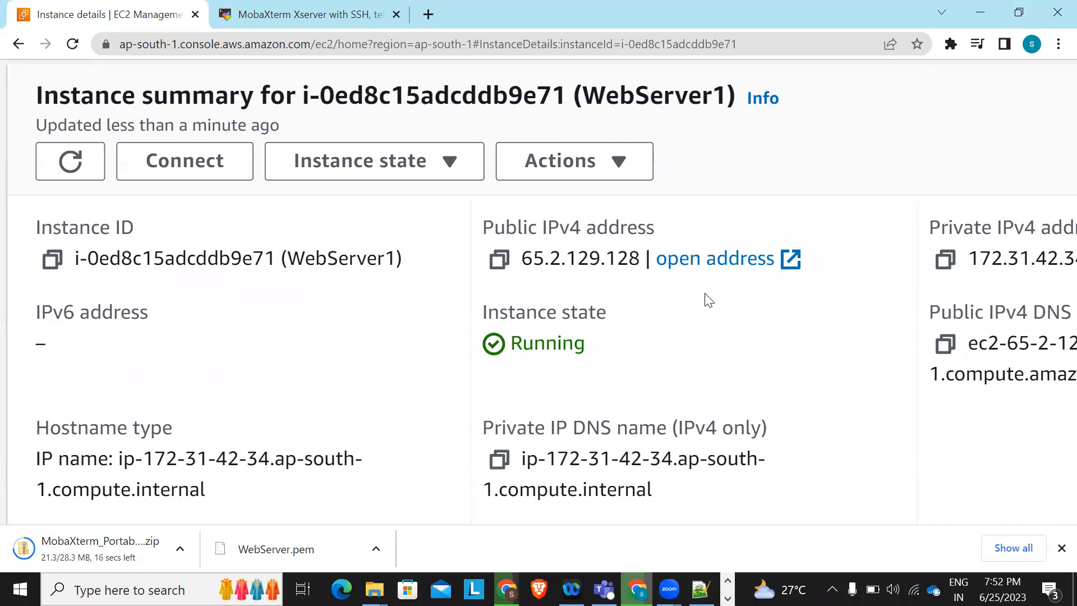
pyautogui.click(499, 260)
pyautogui.hotkey('alt', 'Tab')
pyautogui.hotkey('ctrl', 'v')
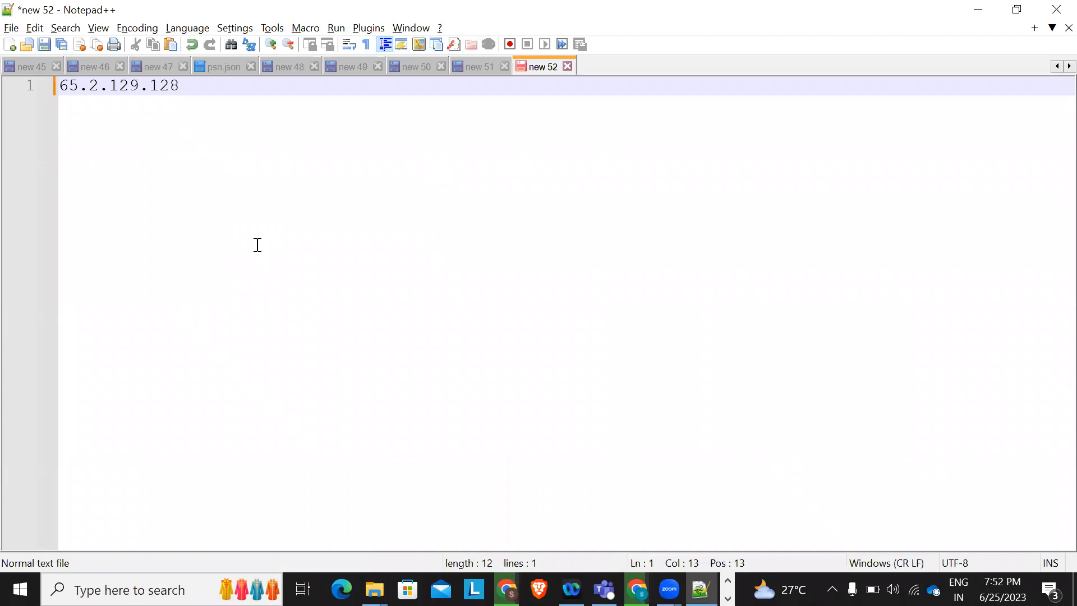
# Drop the trial port suffixes so only the bare IP remains, followed by blank lines
pyautogui.write(':8080')
pyautogui.press('BackSpace')
pyautogui.press('BackSpace')
pyautogui.press('BackSpace')
pyautogui.press('BackSpace')
pyautogui.write('4200')
pyautogui.press('BackSpace')
pyautogui.press('BackSpace')
pyautogui.press('BackSpace')
pyautogui.press('BackSpace')
pyautogui.press('BackSpace')
pyautogui.press('Return')
pyautogui.press('Return')
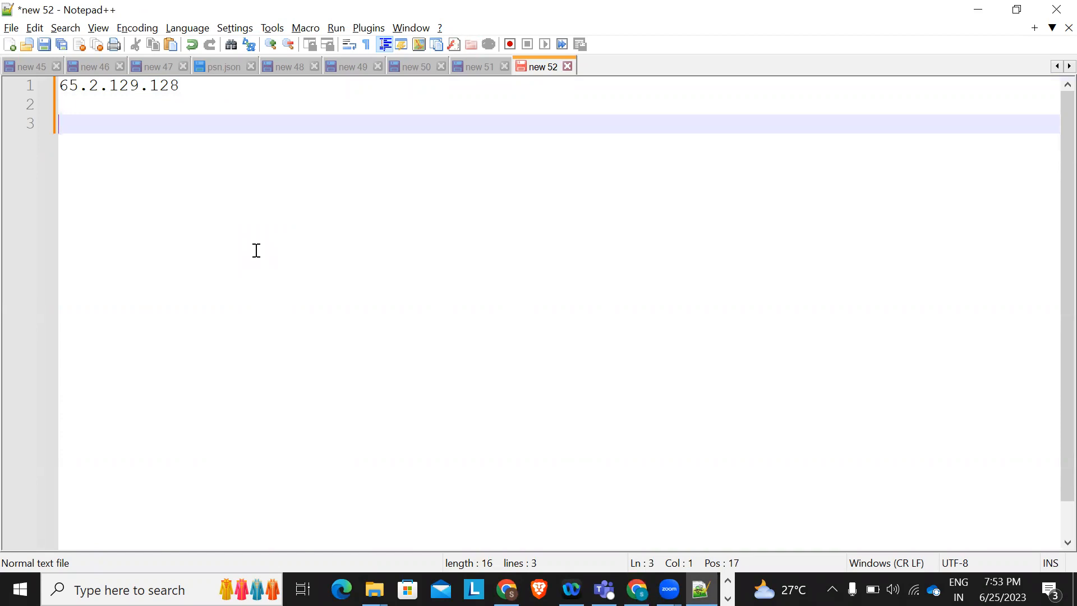
pyautogui.hotkey('alt', 'Tab')
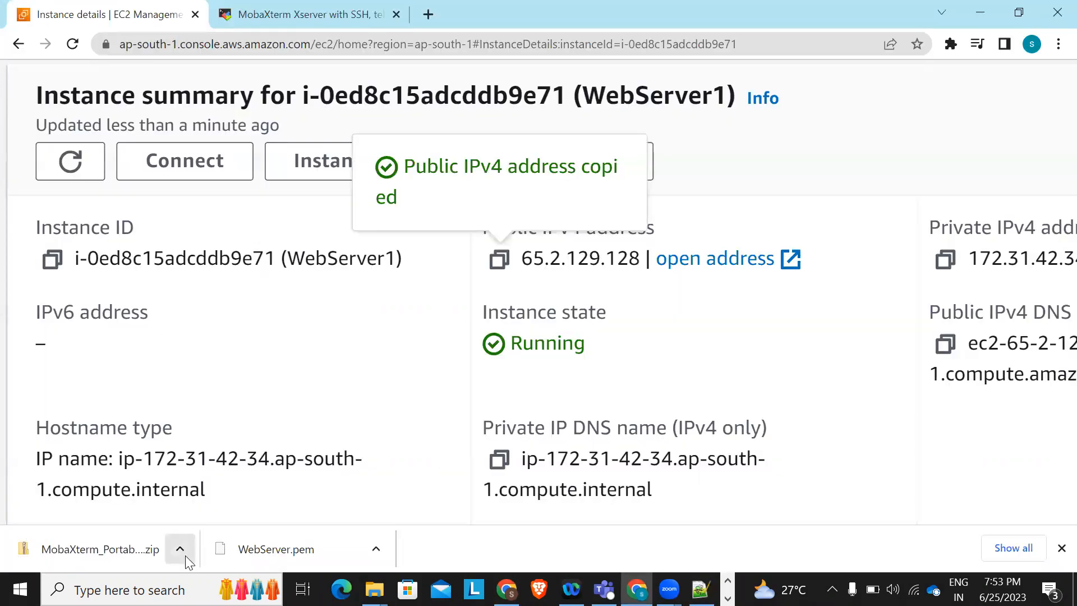
# Extract the downloaded MobaXterm portable zip in the Downloads folder
pyautogui.click(185, 554)
pyautogui.click(226, 496)
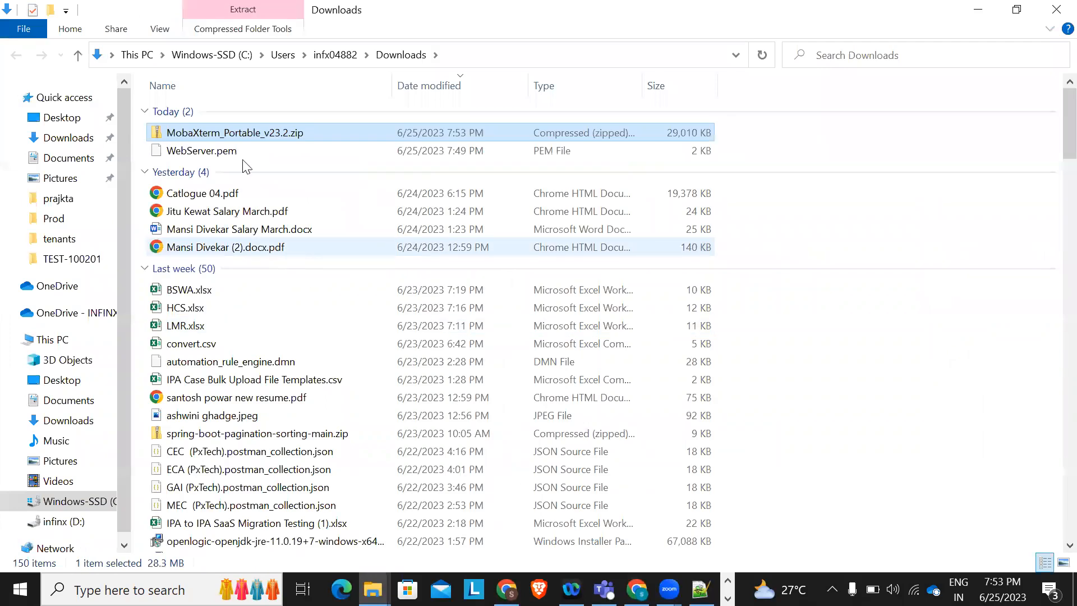
pyautogui.rightClick(218, 135)
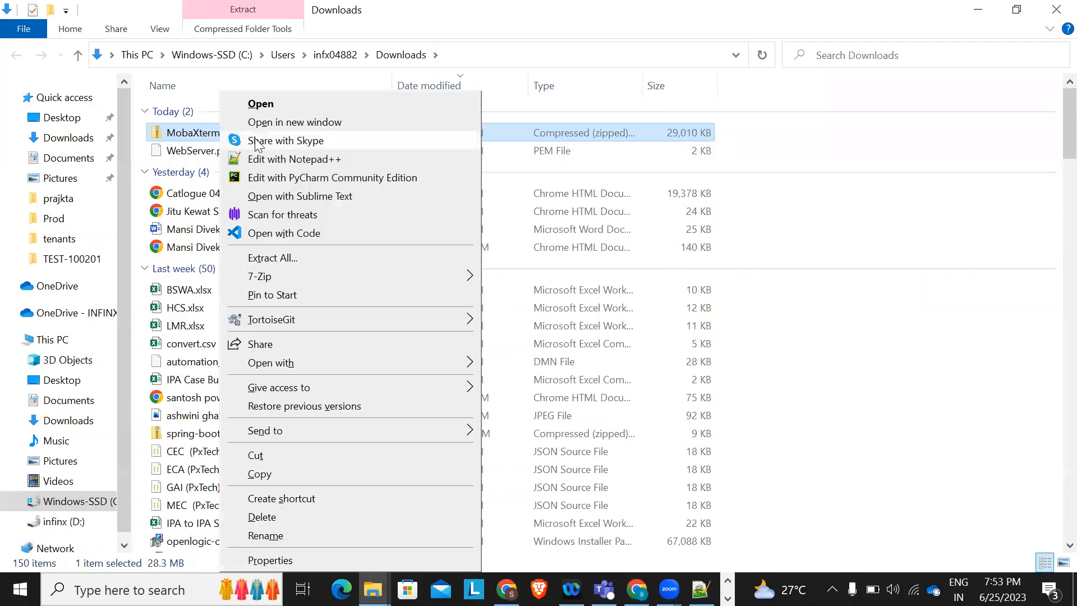
pyautogui.click(272, 260)
pyautogui.click(682, 471)
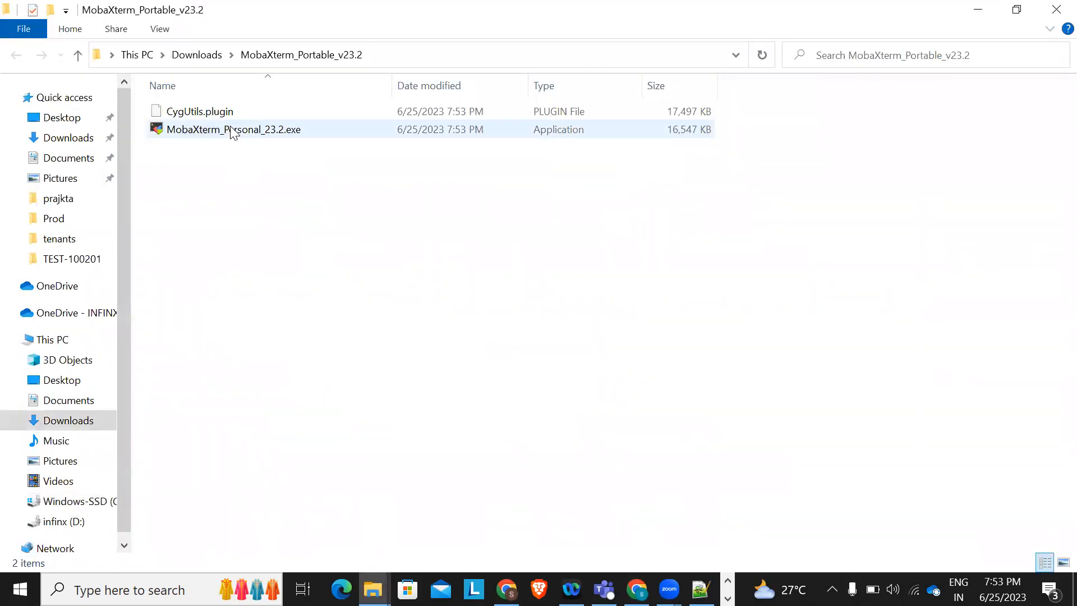
pyautogui.hotkey('alt', 'Up')
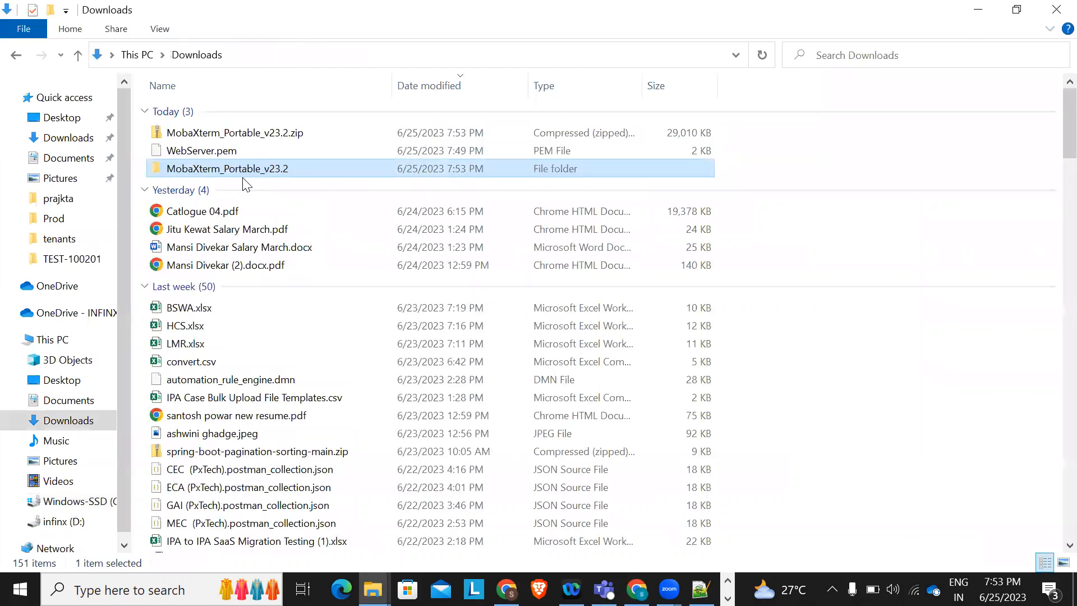
# Copy WebServer.pem and the MobaXterm_Portable_v23.2 folder into a new D:\servers folder
pyautogui.click(195, 152)
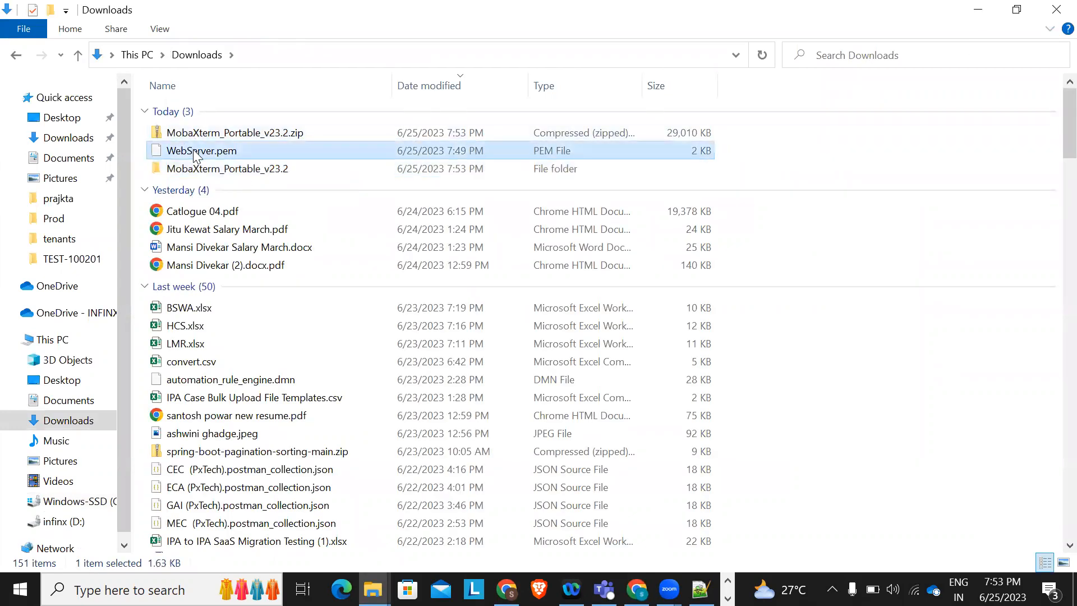
pyautogui.hotkey('shift', 'Down')
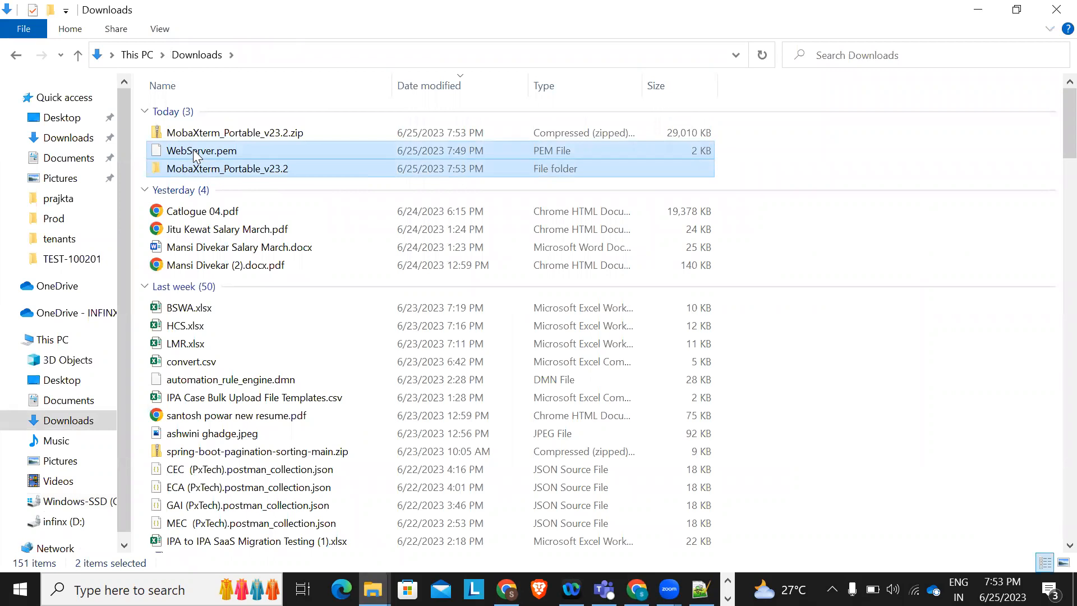
pyautogui.click(62, 523)
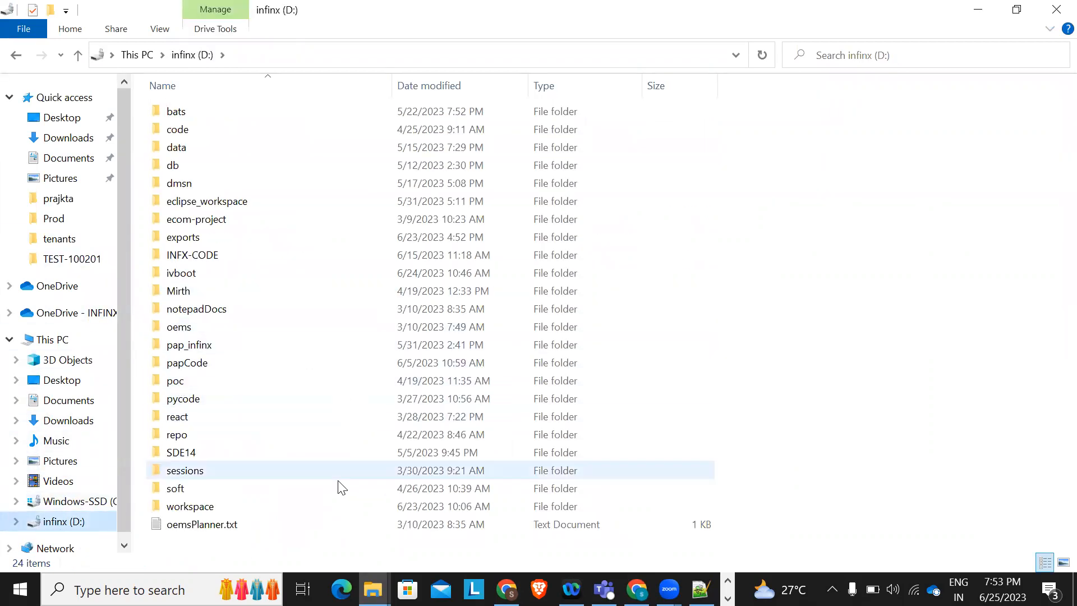
pyautogui.click(216, 363)
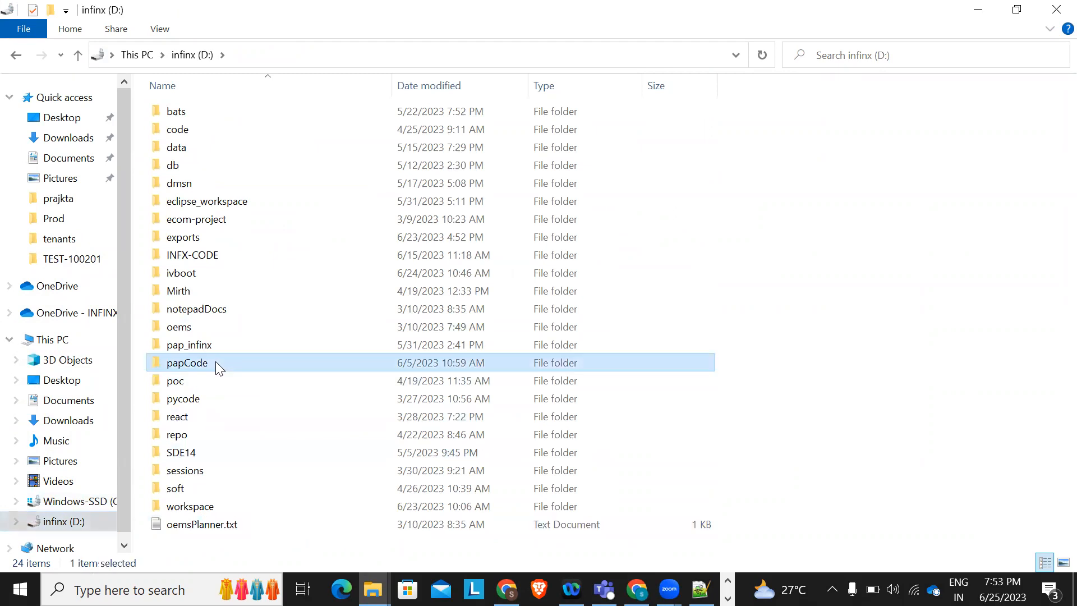
pyautogui.press('s')
pyautogui.press('s')
pyautogui.press('s')
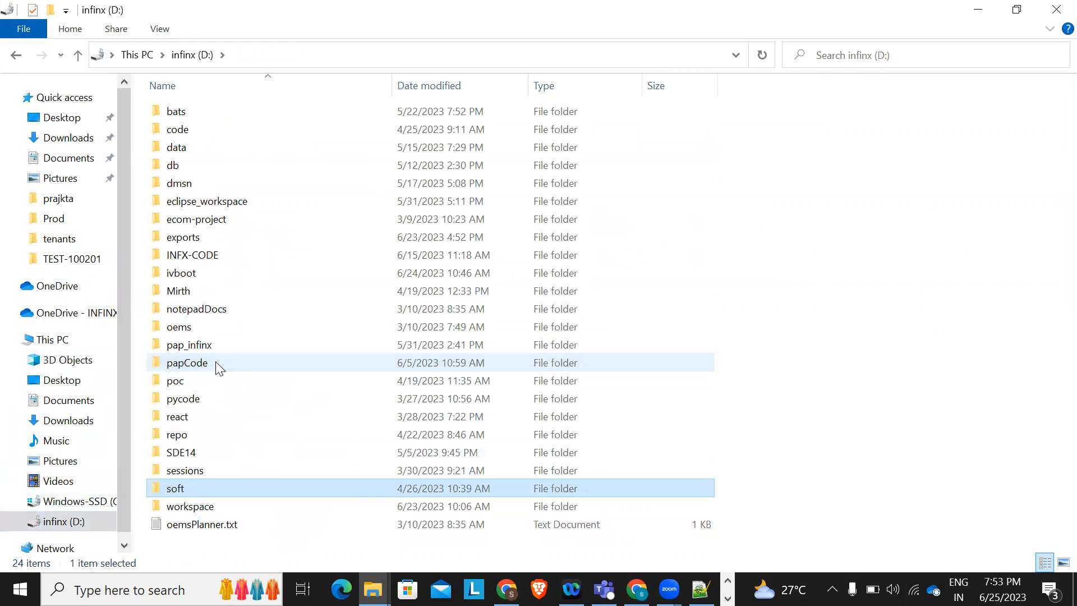
pyautogui.hotkey('ctrl', 'shift', 'n')
pyautogui.write('servers')
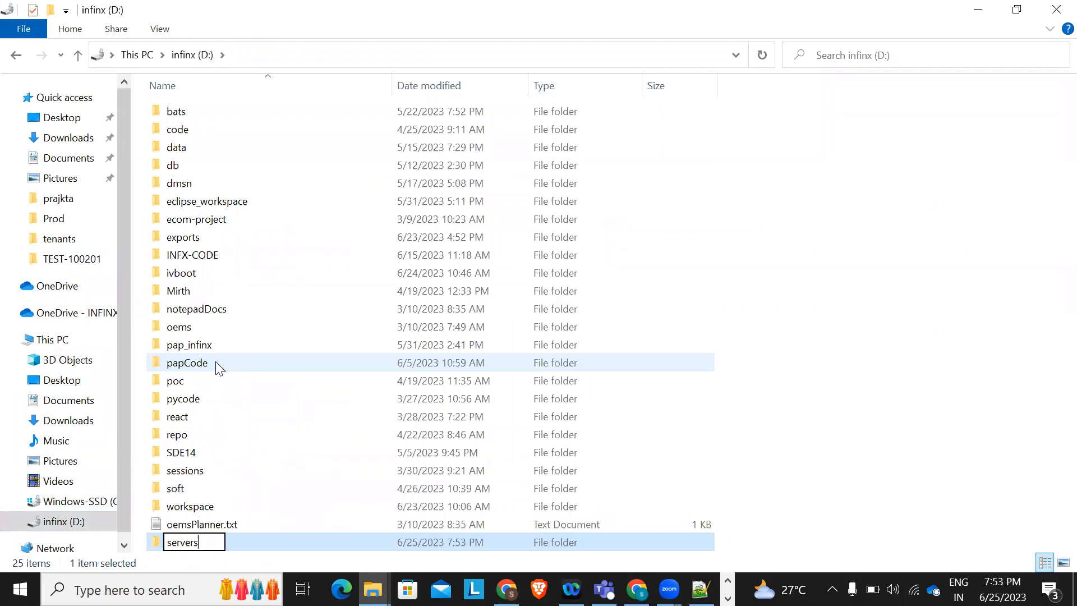
pyautogui.press('Return')
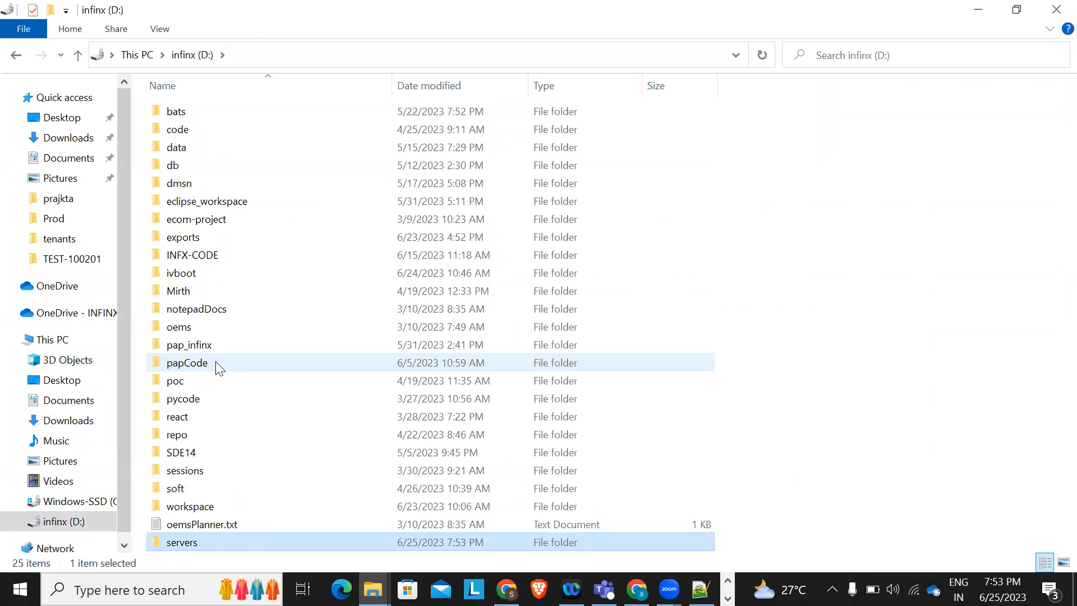
pyautogui.doubleClick(181, 542)
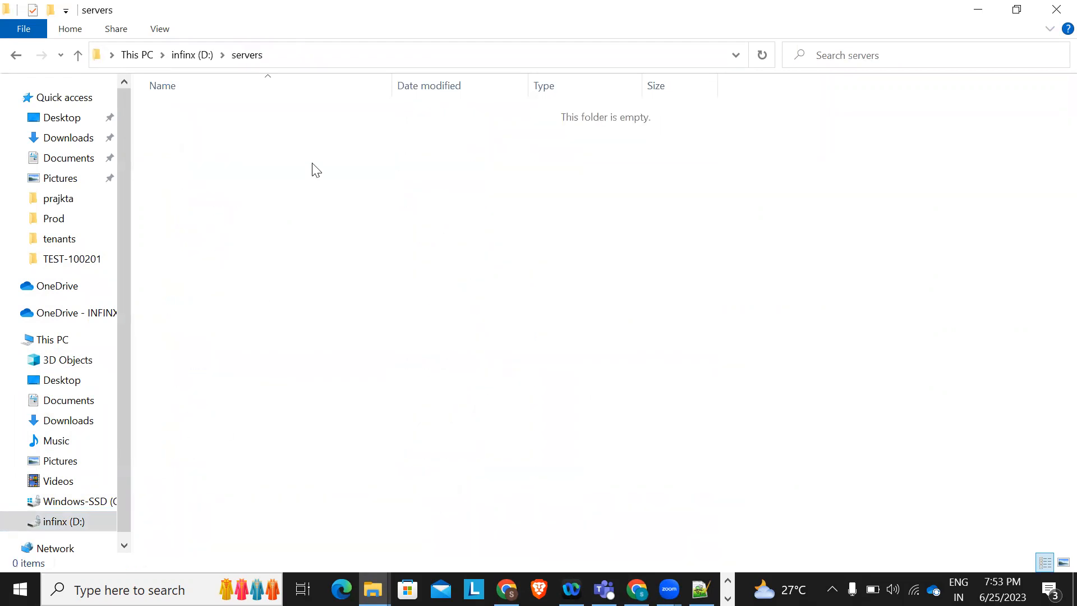
pyautogui.hotkey('ctrl', 'v')
# Run MobaXterm_Personal_23.2.exe and allow it through Windows Firewall
pyautogui.click(316, 169)
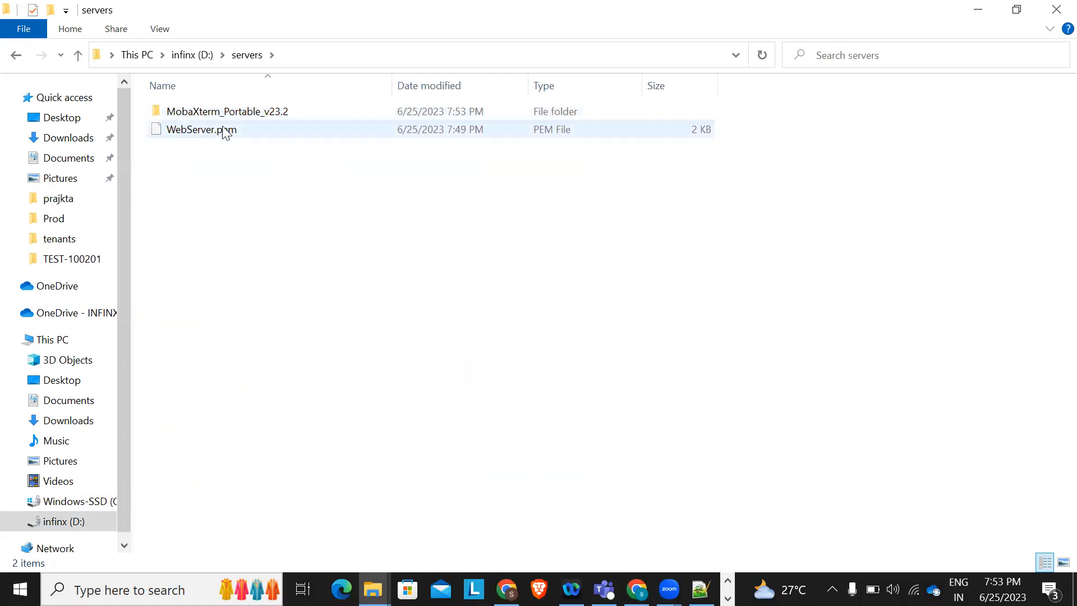
pyautogui.doubleClick(220, 111)
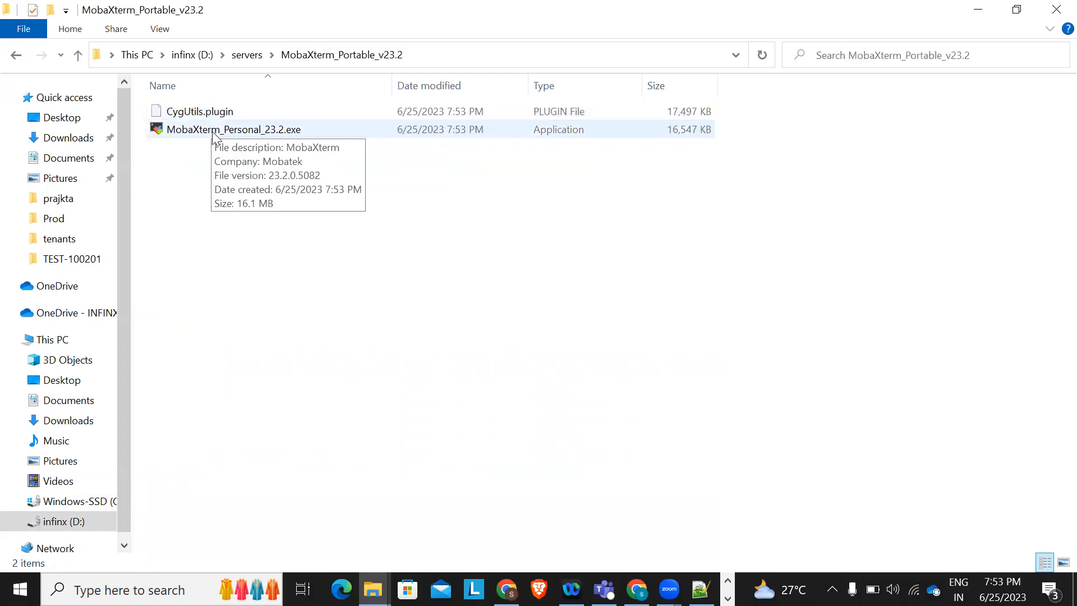
pyautogui.doubleClick(212, 131)
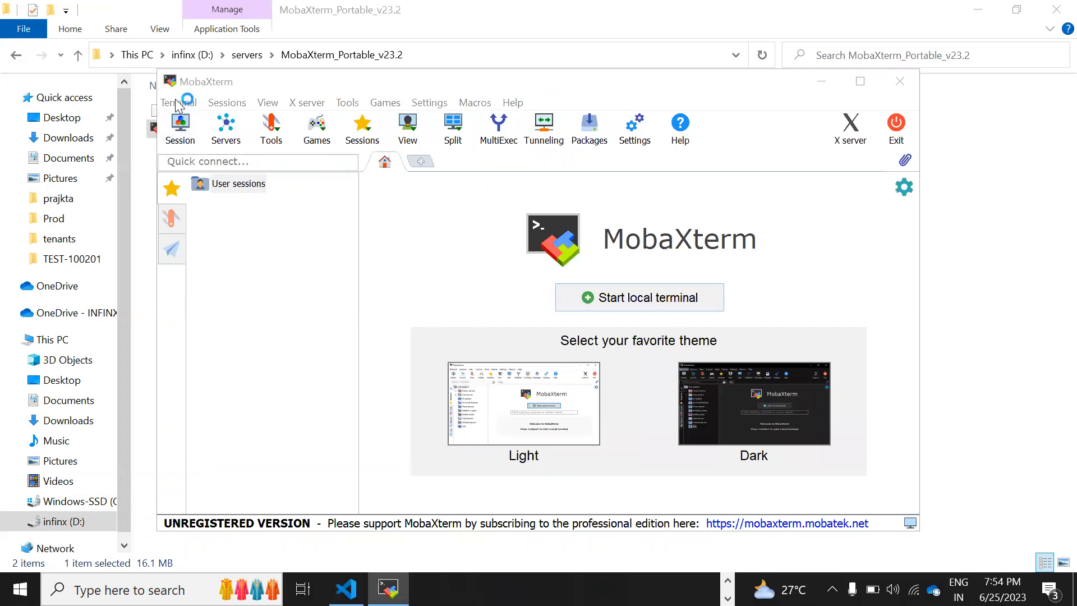
pyautogui.click(621, 458)
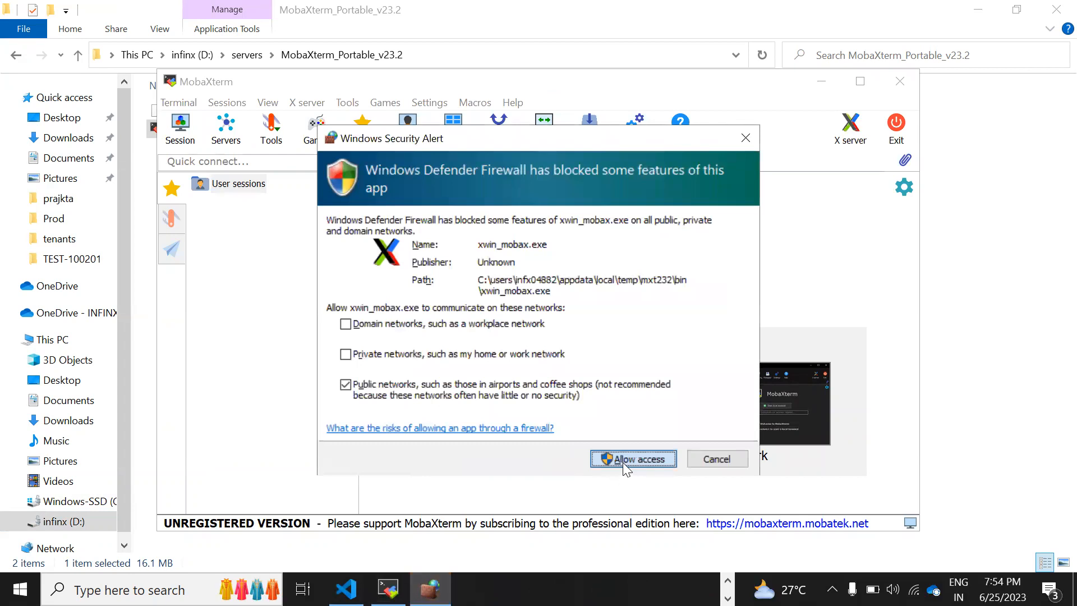
pyautogui.click(623, 461)
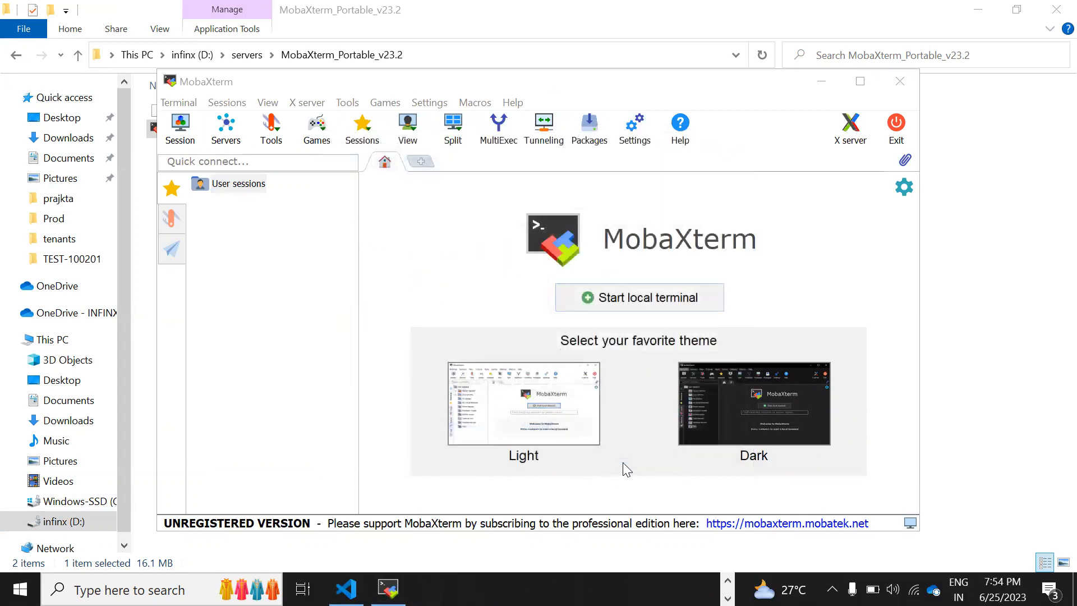
# Start a new SSH session in MobaXterm, checking the saved IP in Notepad++
pyautogui.click(253, 403)
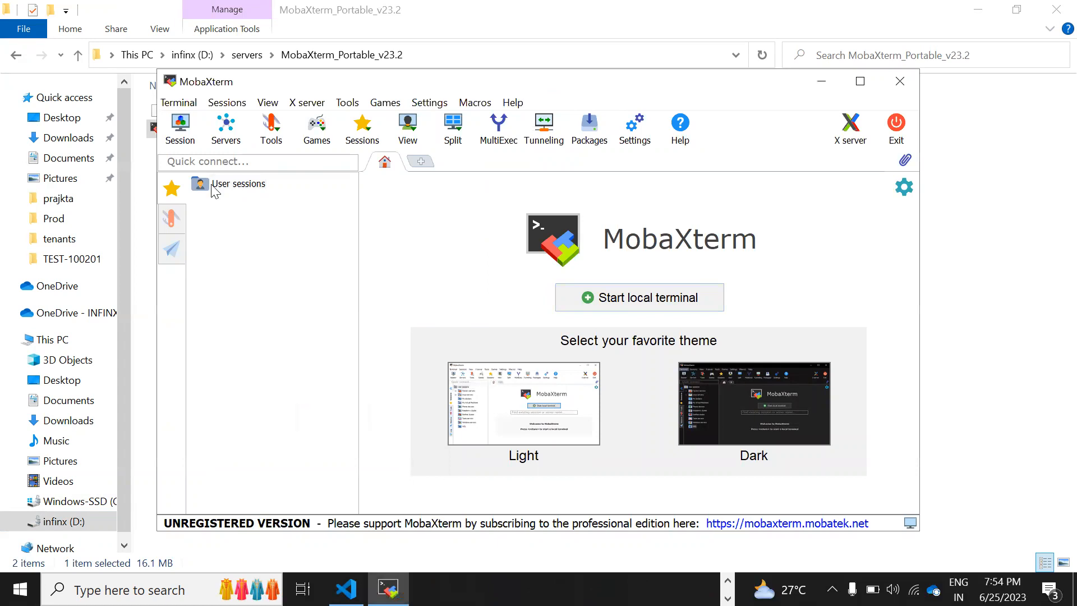
pyautogui.click(179, 130)
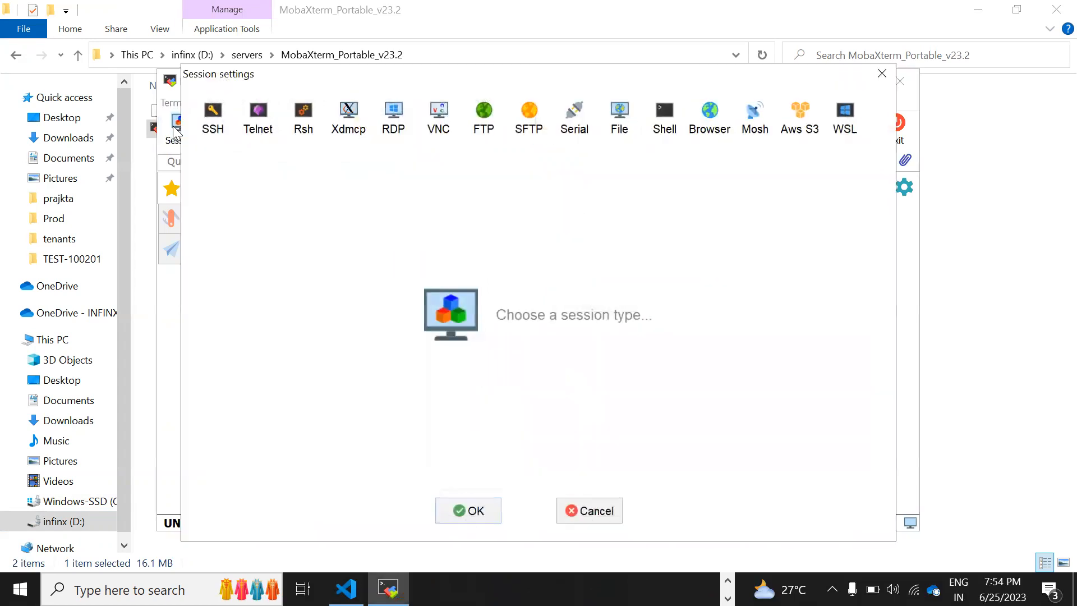
pyautogui.click(215, 134)
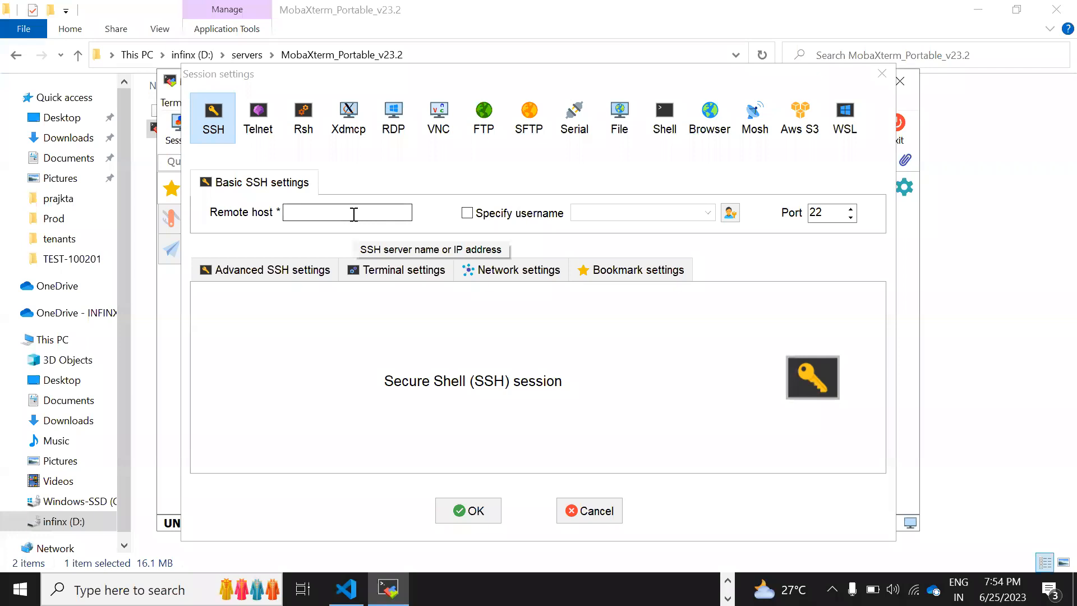
pyautogui.hotkey('alt', 'Tab')
pyautogui.hotkey('alt', 'Tab')
pyautogui.hotkey('alt', 'Tab')
pyautogui.hotkey('alt', 'Tab')
pyautogui.hotkey('alt', 'Tab')
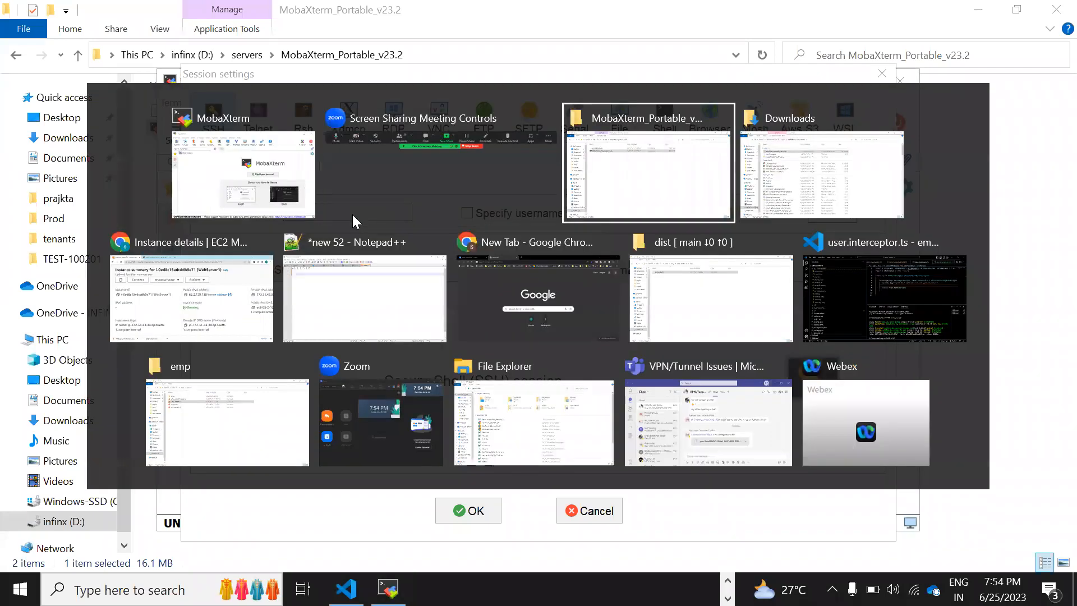
pyautogui.hotkey('alt', 'Tab')
pyautogui.hotkey('alt', 'Tab')
pyautogui.hotkey('alt', 'Tab')
pyautogui.hotkey('alt', 'Tab')
pyautogui.hotkey('alt', 'Tab')
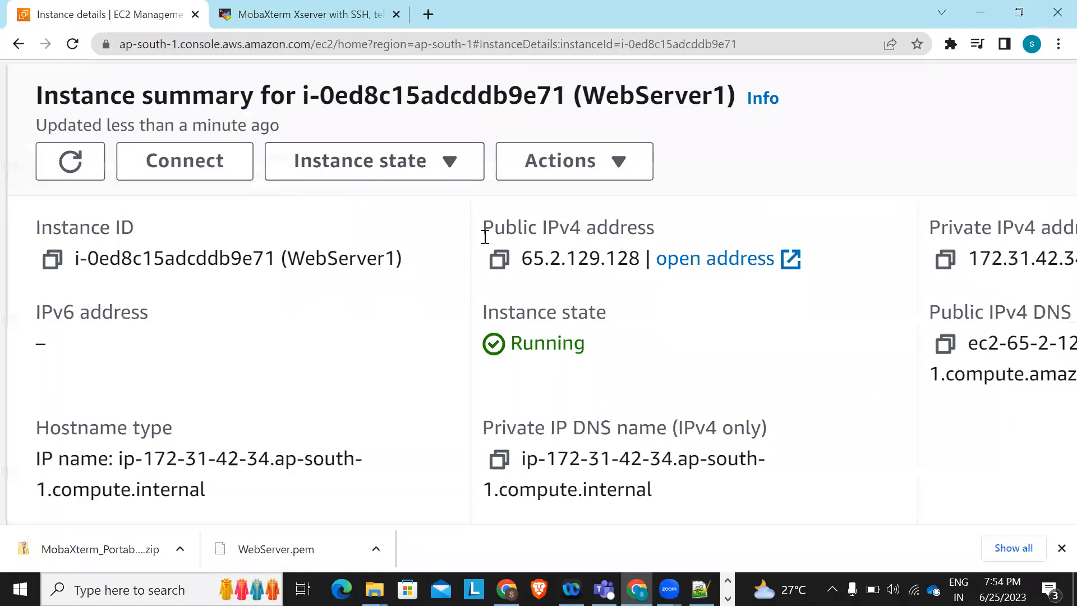
pyautogui.scroll(-2, 537, 281)
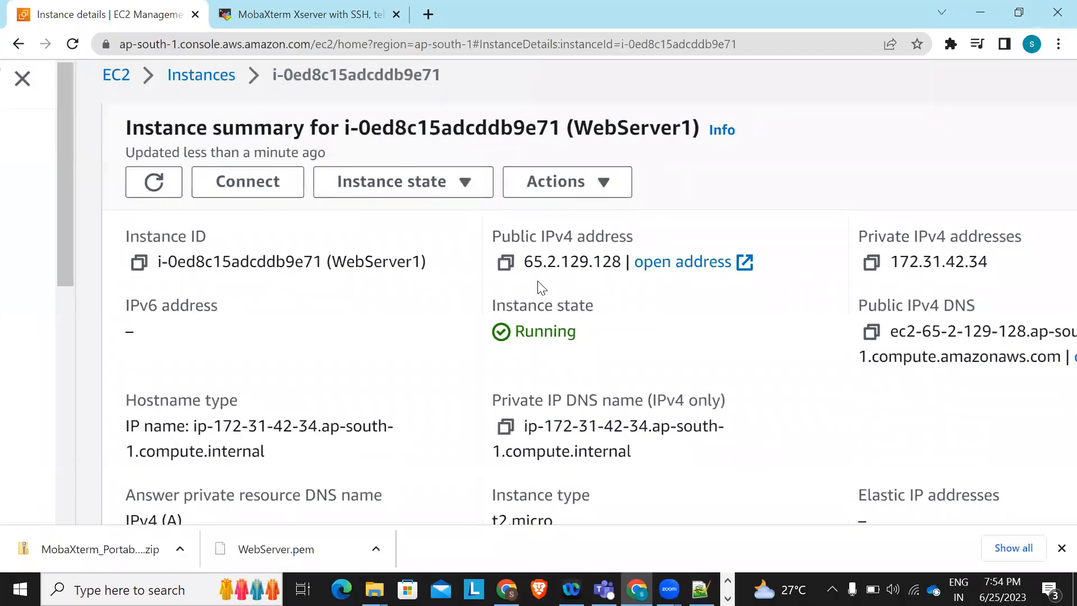
pyautogui.hotkey('alt', 'Tab')
pyautogui.hotkey('alt', 'Tab')
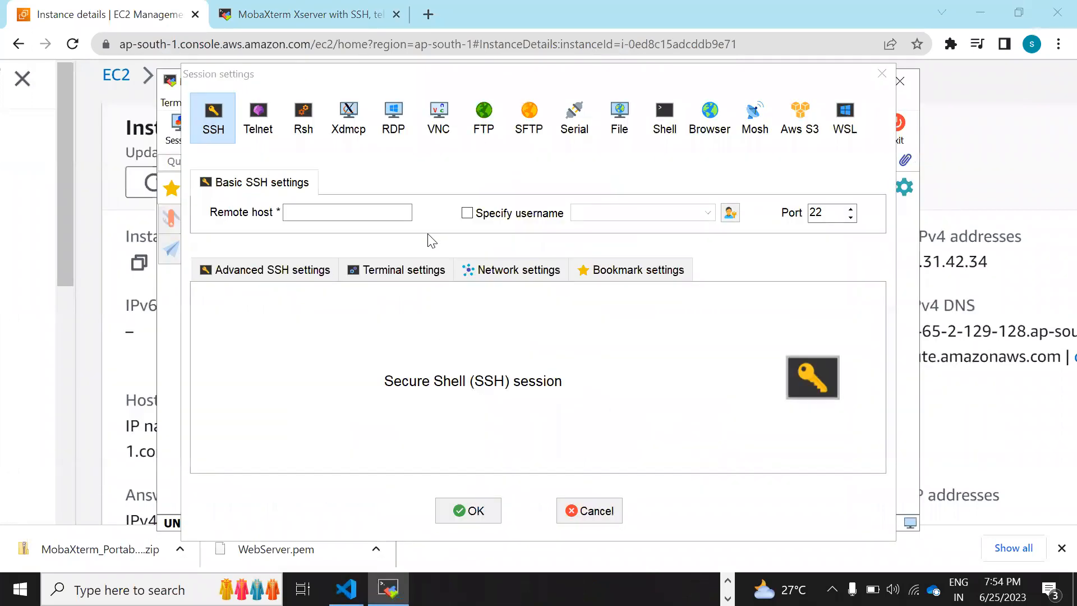
# Enter 65.2.129.128 as the remote host, checking it against the EC2 page
pyautogui.click(344, 211)
pyautogui.write('65.2')
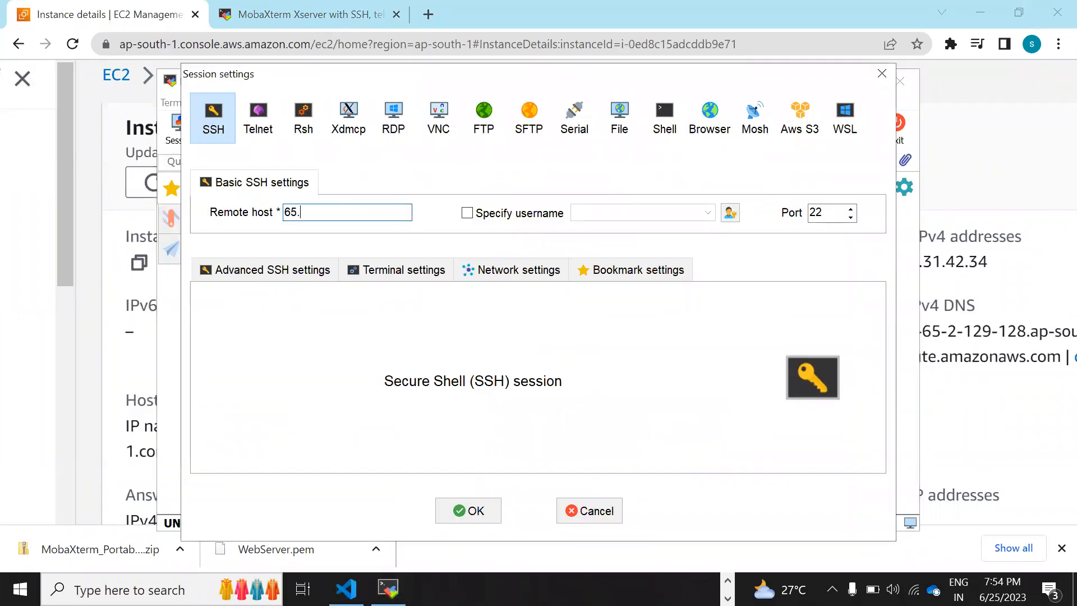
pyautogui.hotkey('alt', 'Tab')
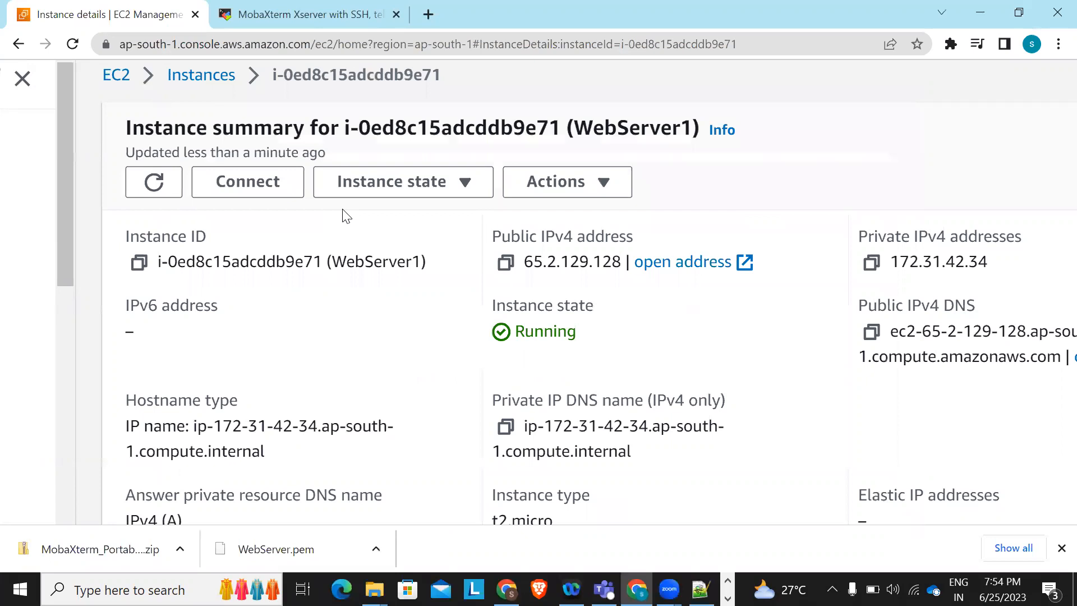
pyautogui.hotkey('alt', 'Tab')
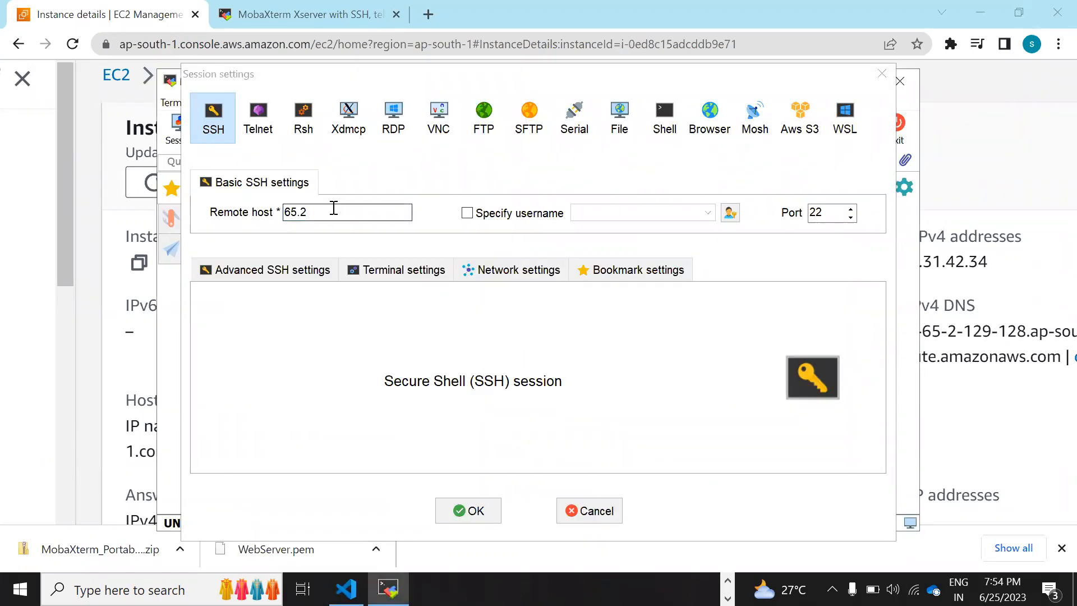
pyautogui.click(332, 208)
pyautogui.write('.129')
pyautogui.hotkey('alt', 'Tab')
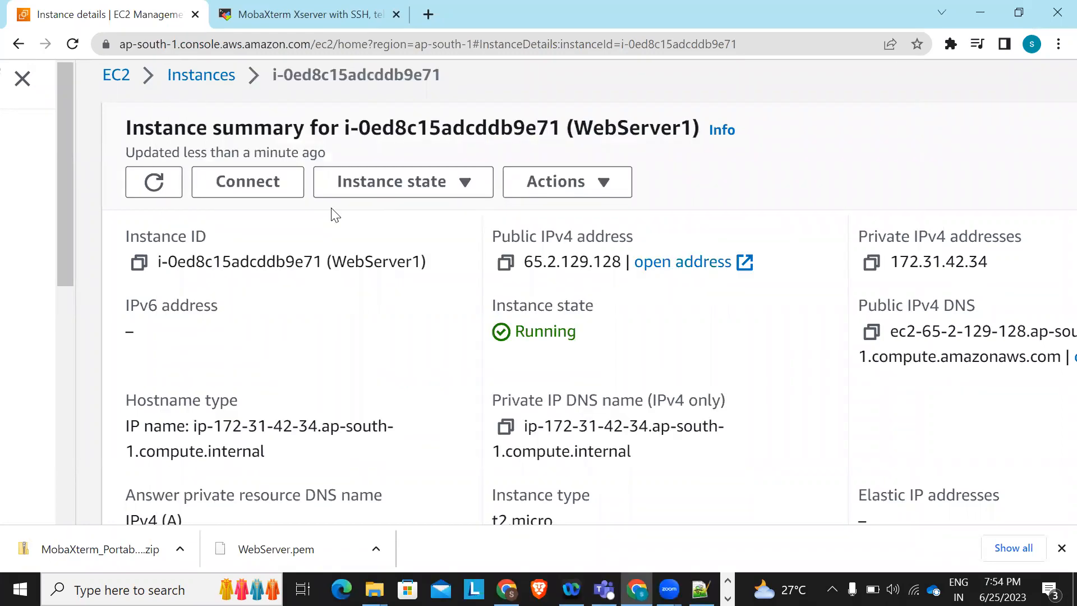
pyautogui.hotkey('alt', 'Tab')
pyautogui.click(332, 208)
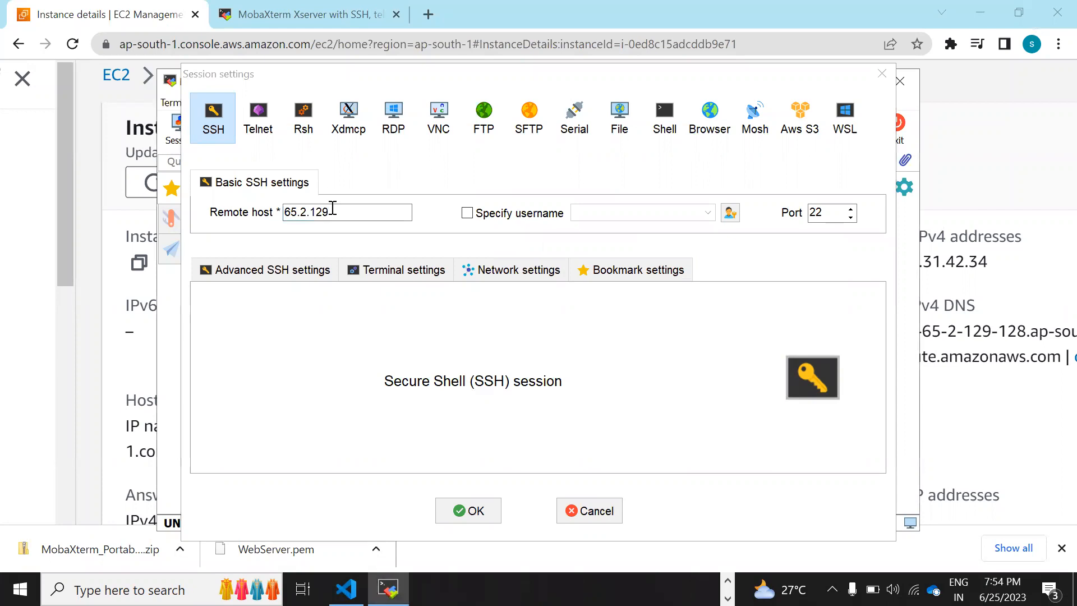
pyautogui.click(333, 208)
pyautogui.write('.128')
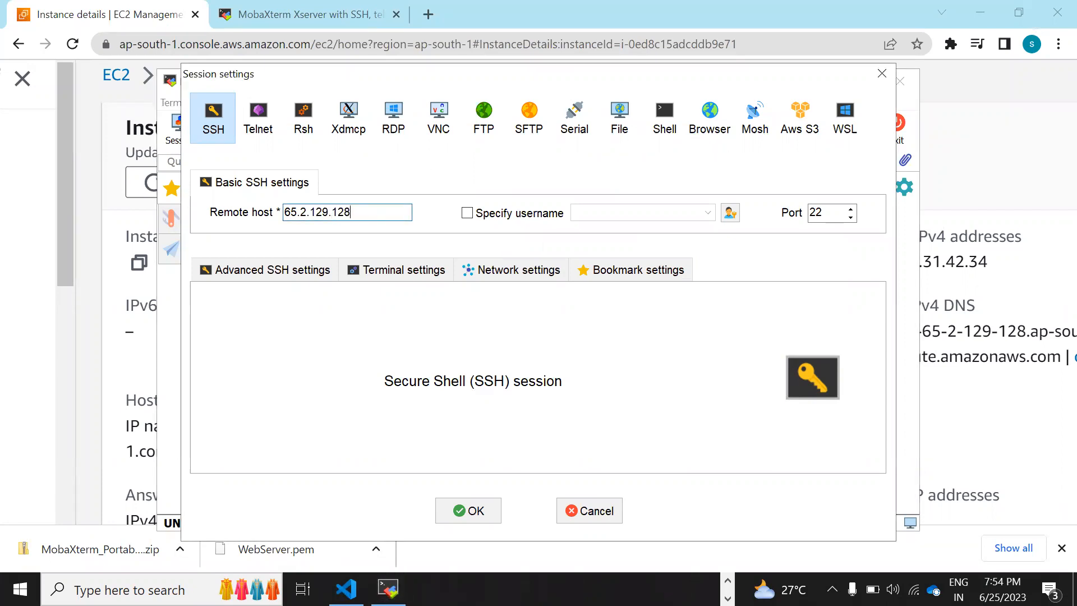
# Specify ubuntu as the login username
pyautogui.click(466, 214)
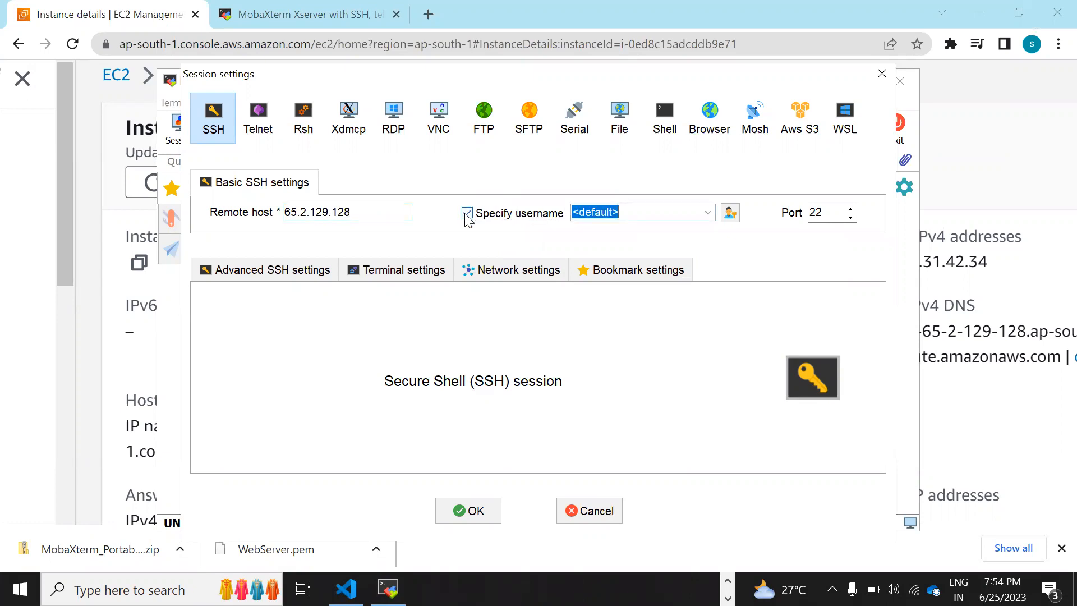
pyautogui.write('ubuntu')
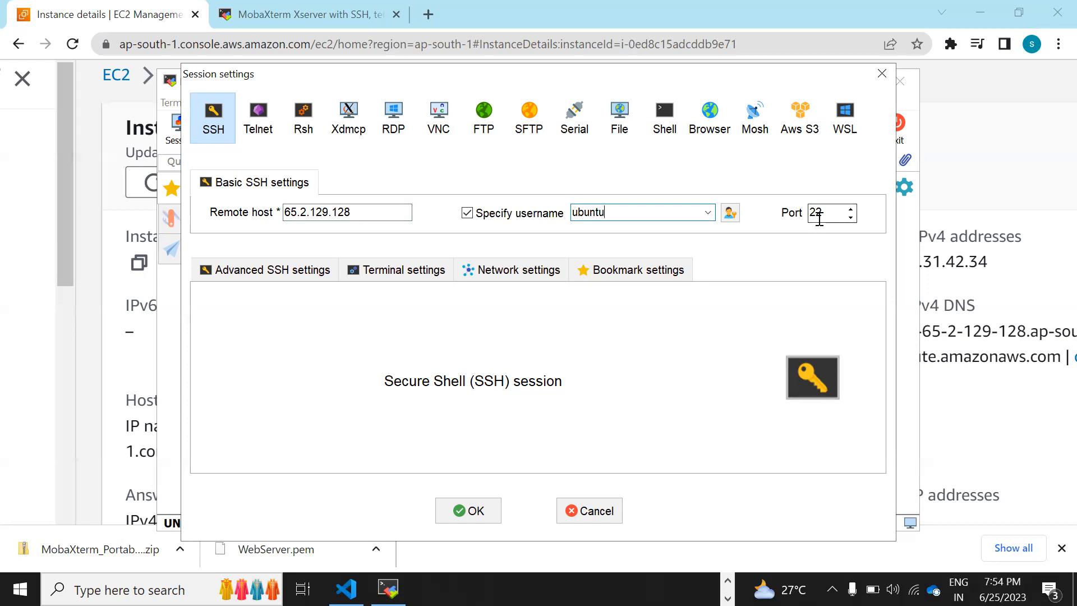
pyautogui.hotkey('alt', 'Tab')
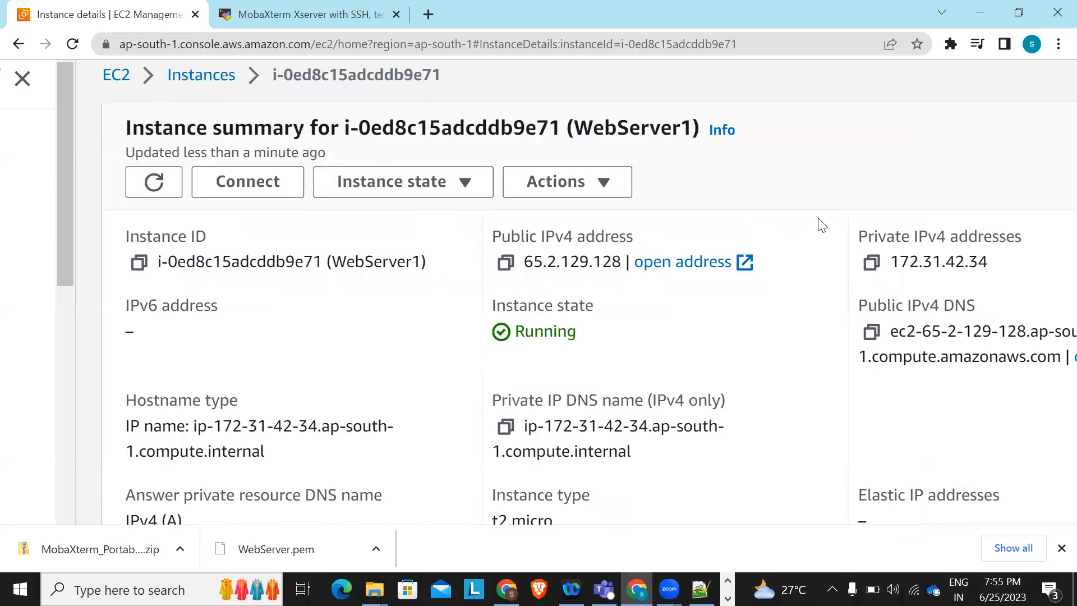
pyautogui.hotkey('alt', 'Tab')
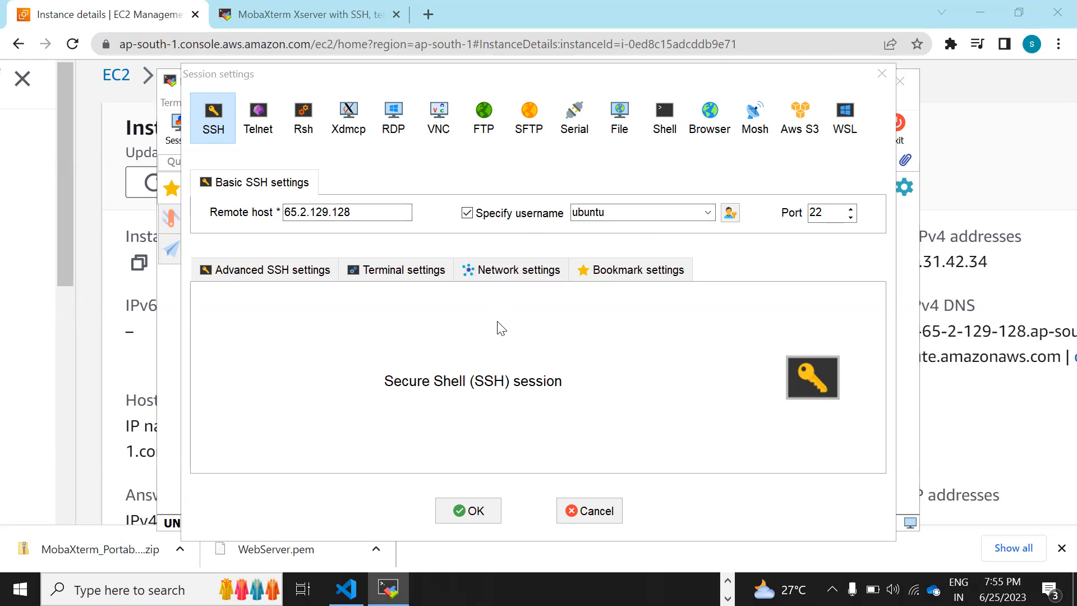
# In Advanced SSH settings, keep SFTP for the file browser and enable Use private key
pyautogui.click(298, 280)
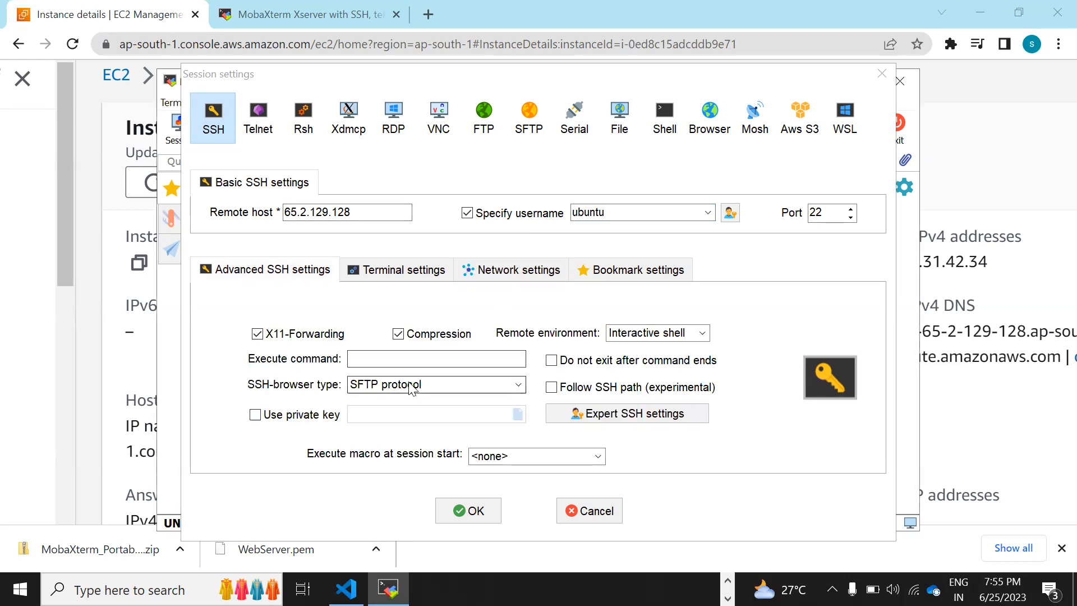
pyautogui.click(432, 386)
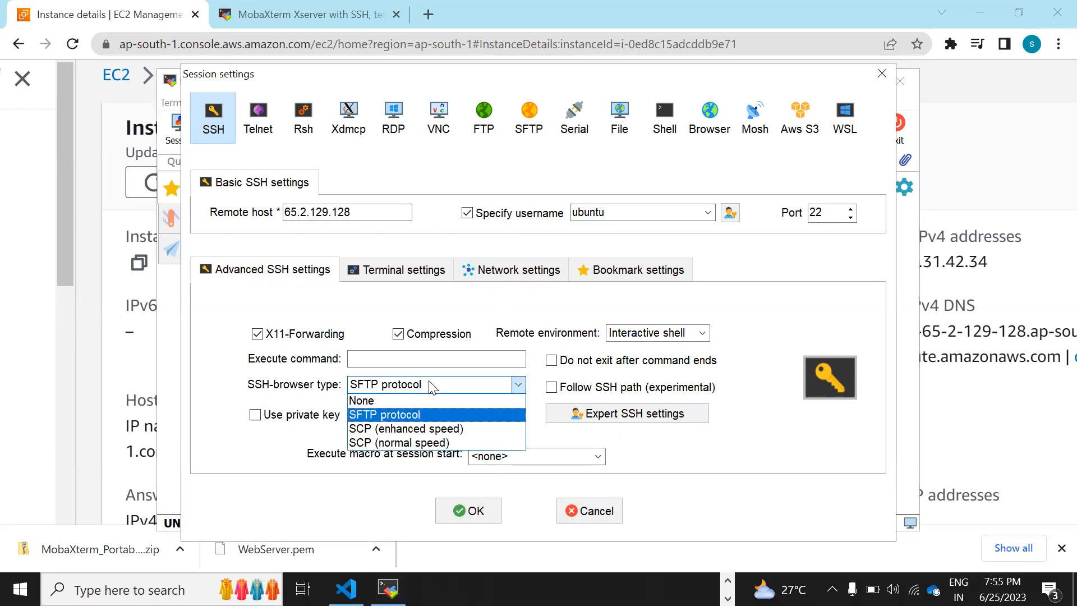
pyautogui.click(432, 386)
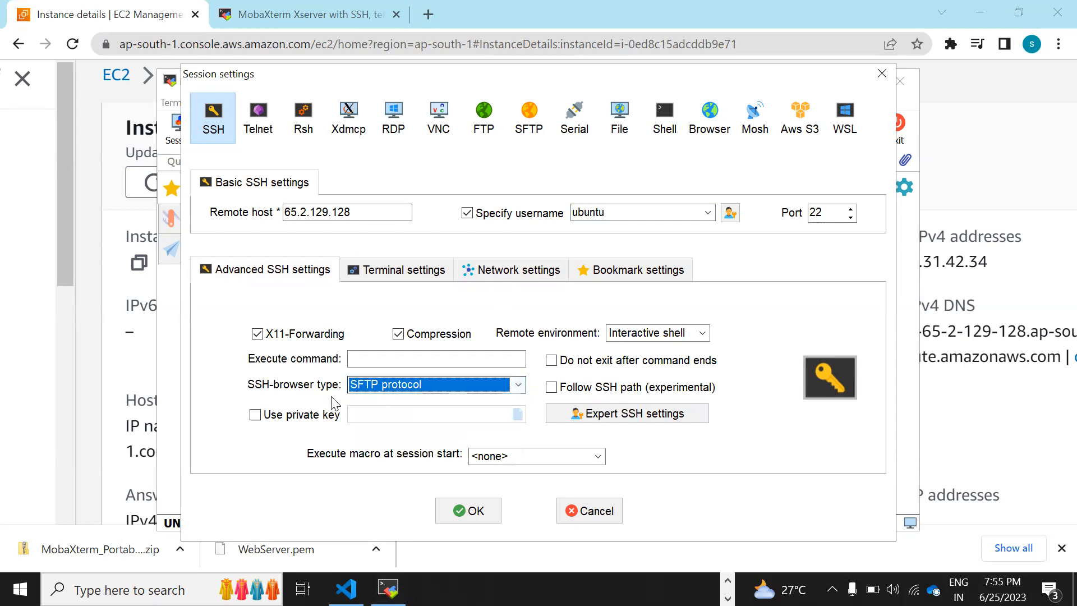
pyautogui.click(255, 415)
pyautogui.click(255, 417)
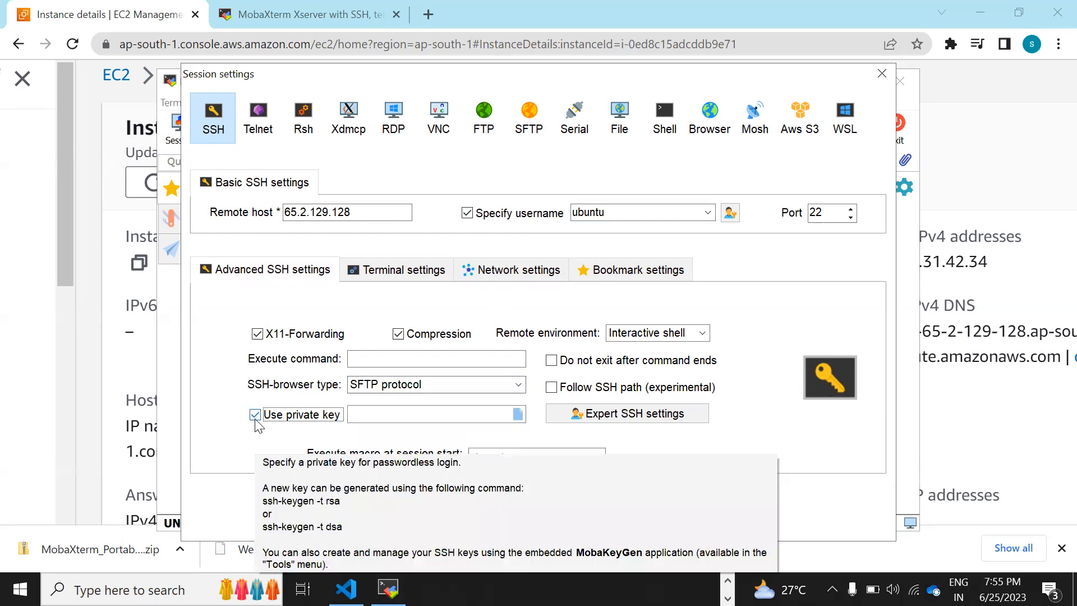
# Choose D:\servers\WebServer.pem as the private key file
pyautogui.click(516, 413)
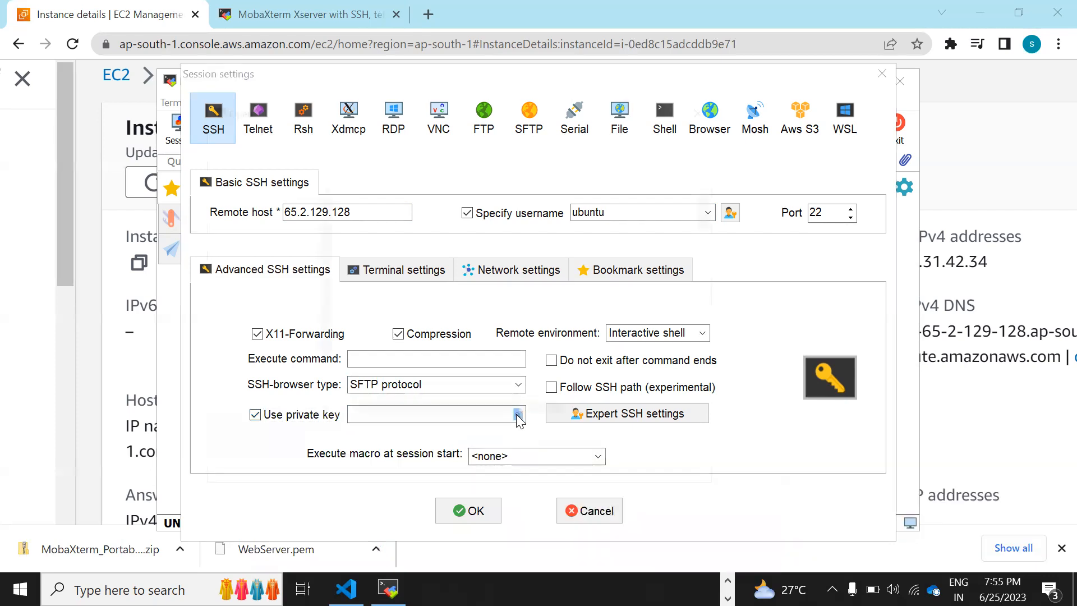
pyautogui.scroll(-3, 290, 373)
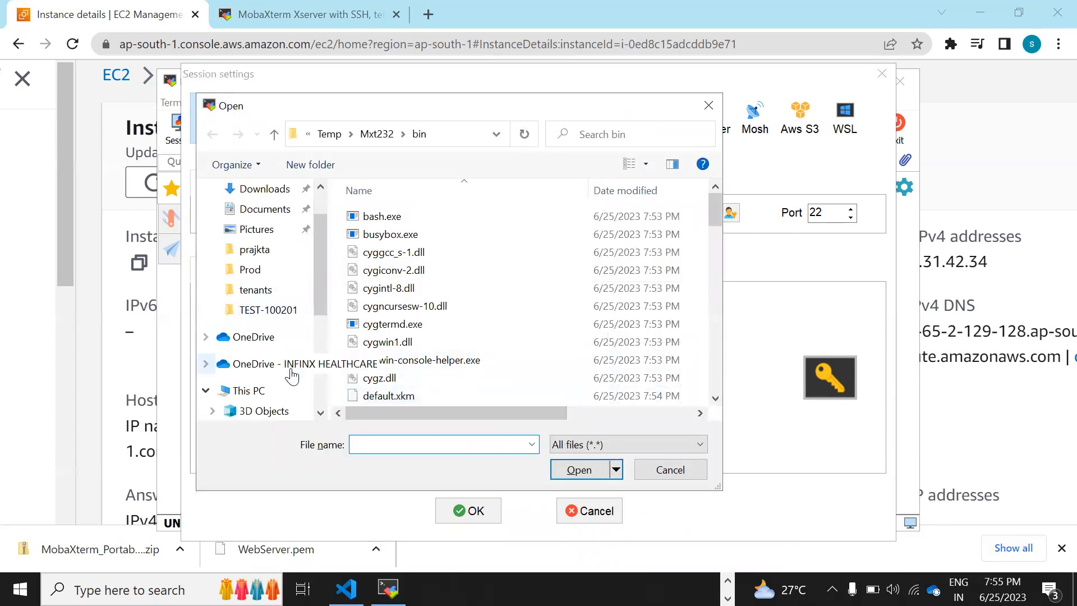
pyautogui.scroll(-2, 269, 385)
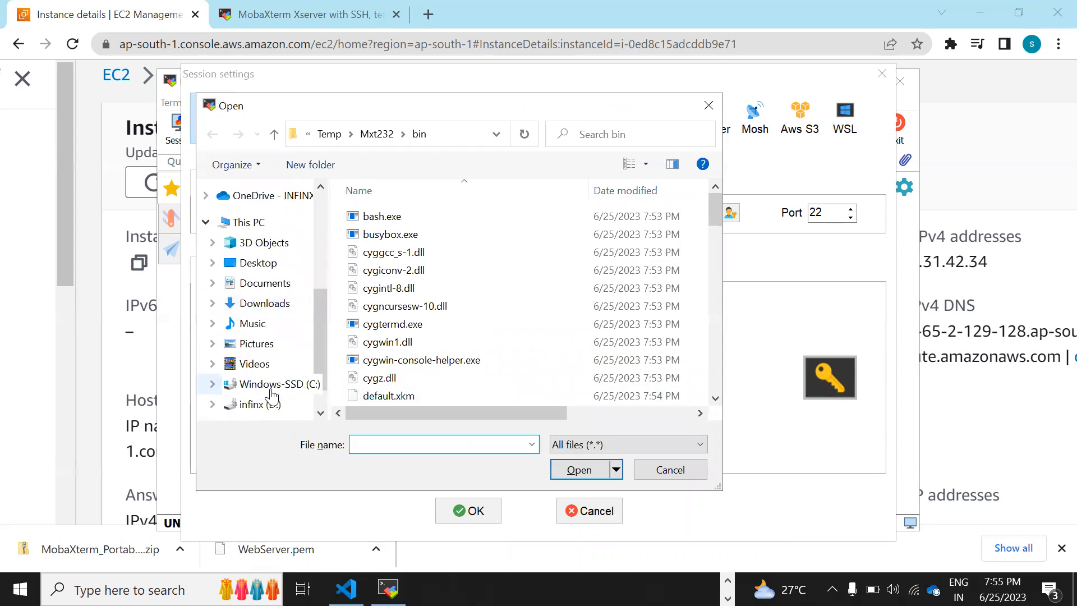
pyautogui.click(258, 404)
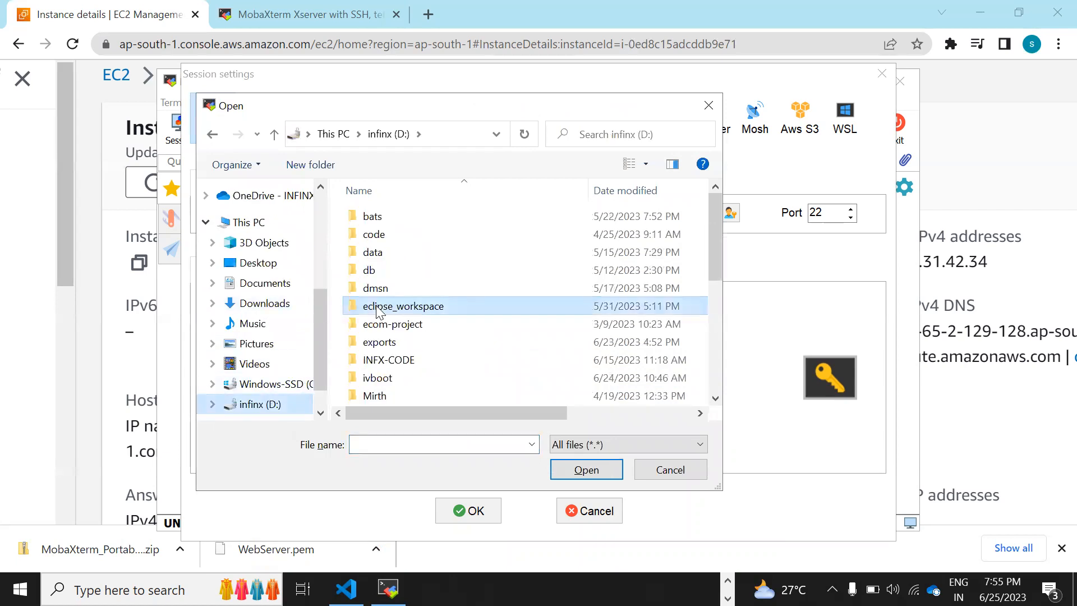
pyautogui.scroll(-5, 376, 312)
pyautogui.doubleClick(378, 324)
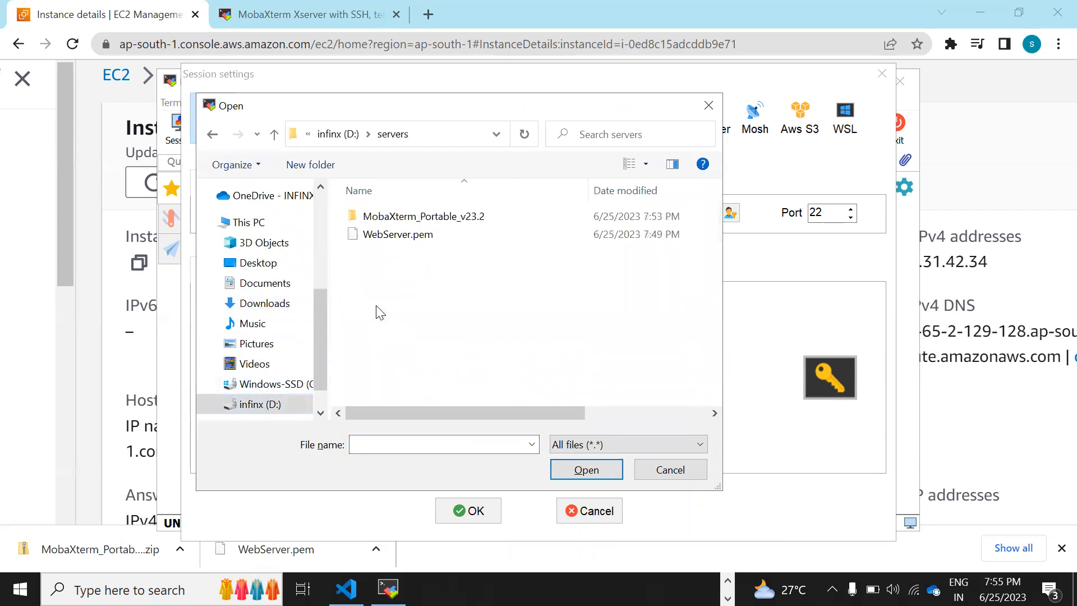
pyautogui.click(376, 236)
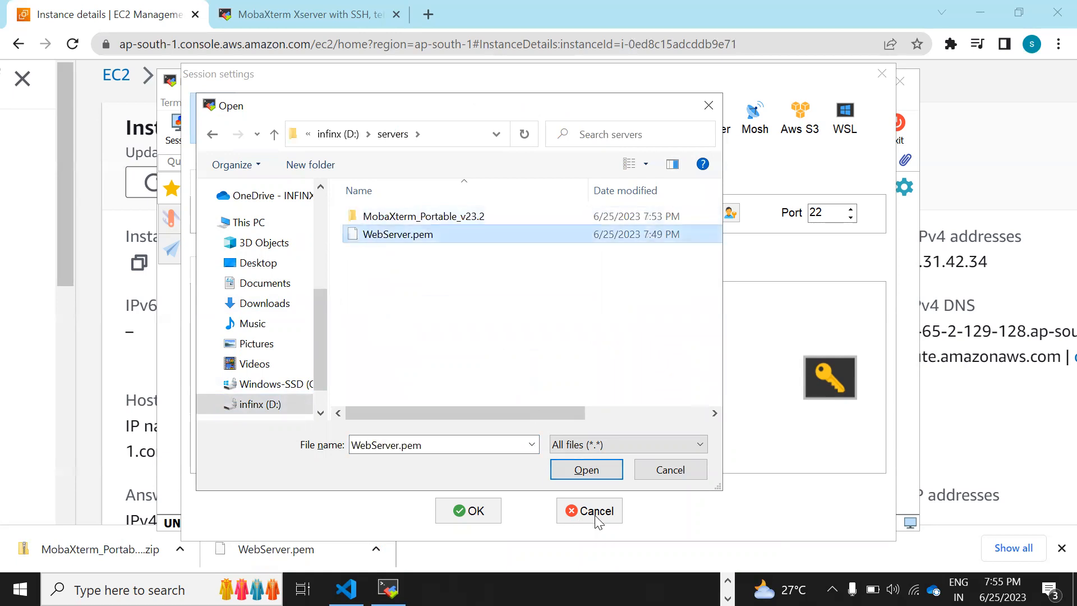
pyautogui.click(598, 473)
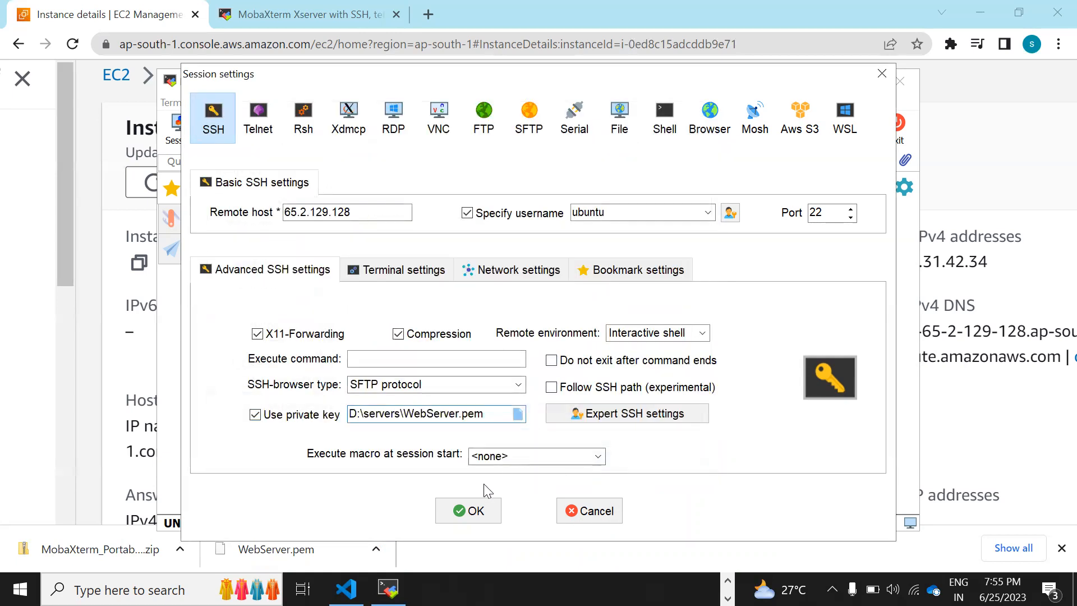
# Start the SSH session, permanently accept the host key, and reach the ubuntu shell
pyautogui.click(467, 512)
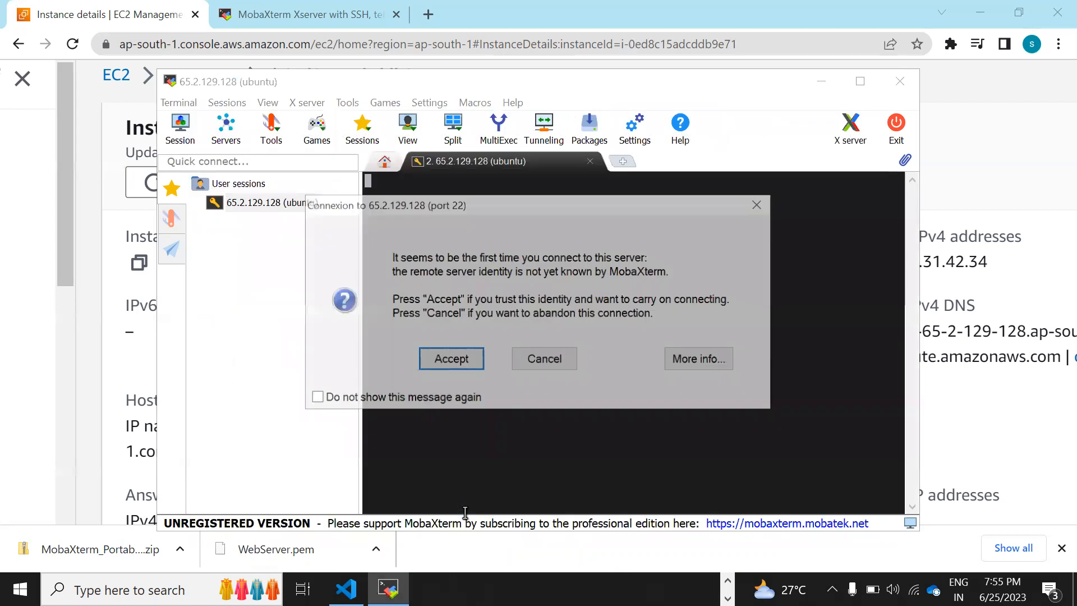
pyautogui.click(315, 397)
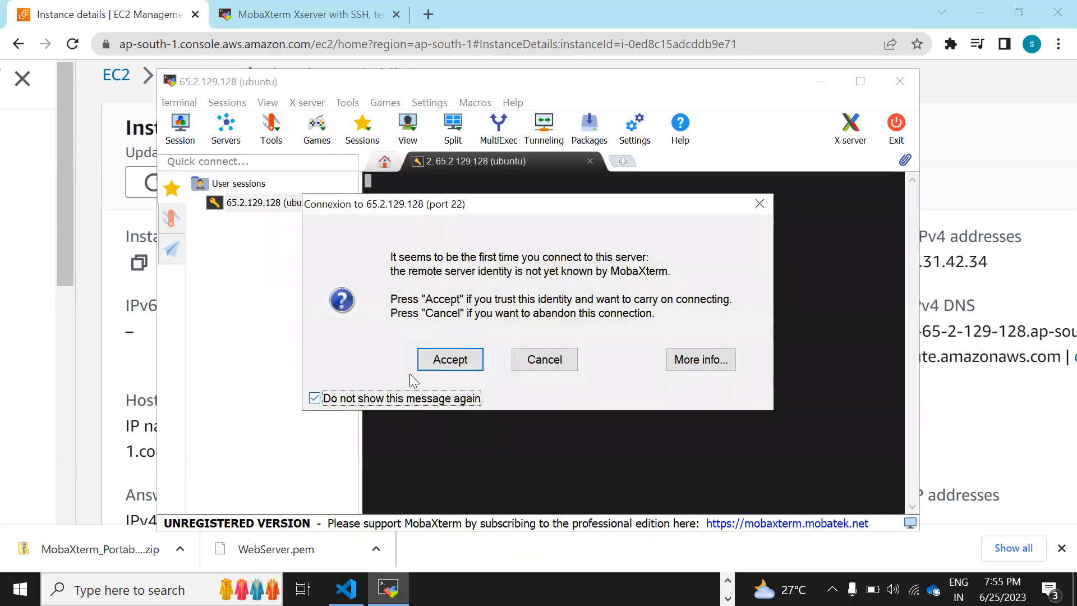
pyautogui.click(446, 366)
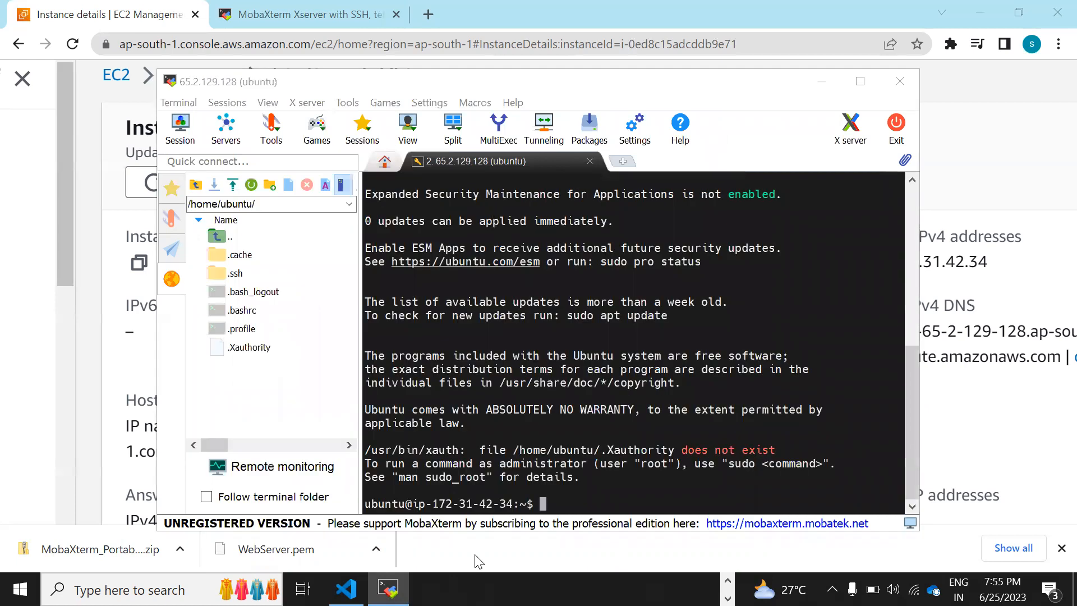
pyautogui.click(198, 203)
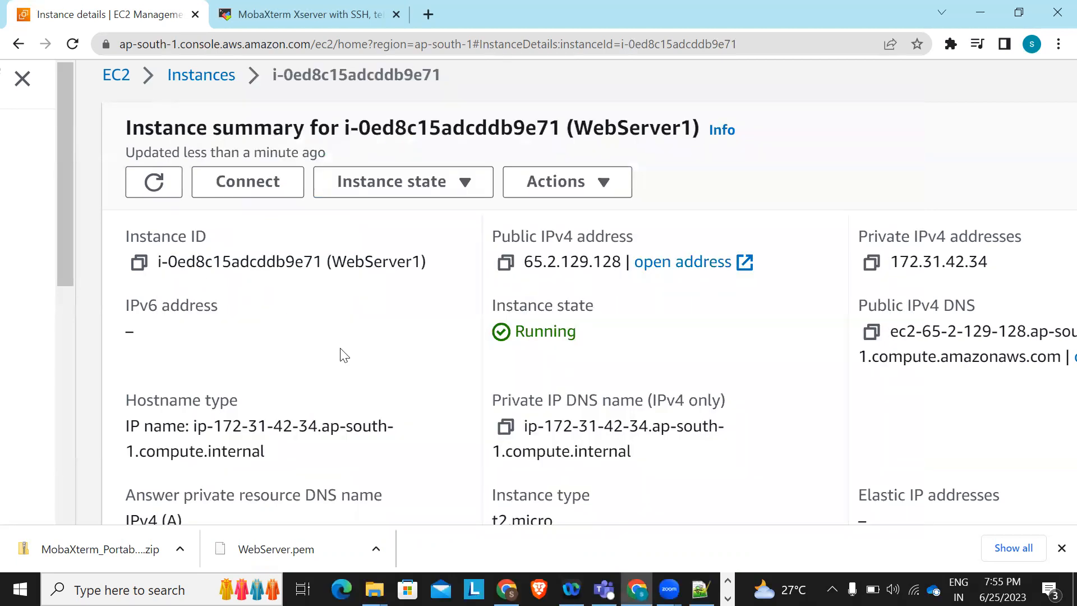
pyautogui.scroll(1, 345, 355)
# Return to the EC2 Instances list, then minimize Chrome to show the terminal
pyautogui.click(190, 152)
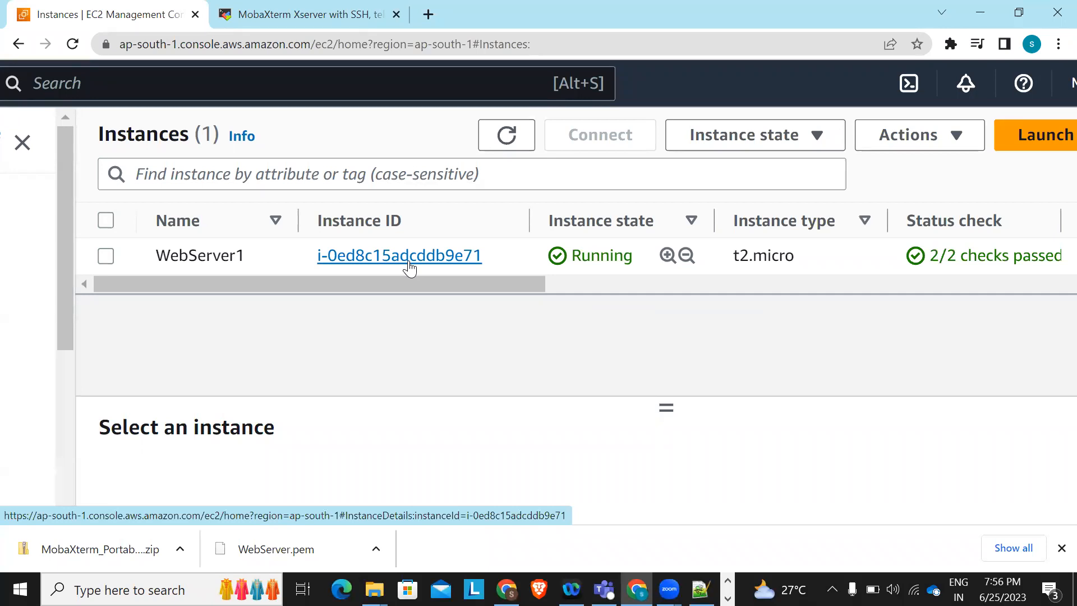
pyautogui.click(981, 11)
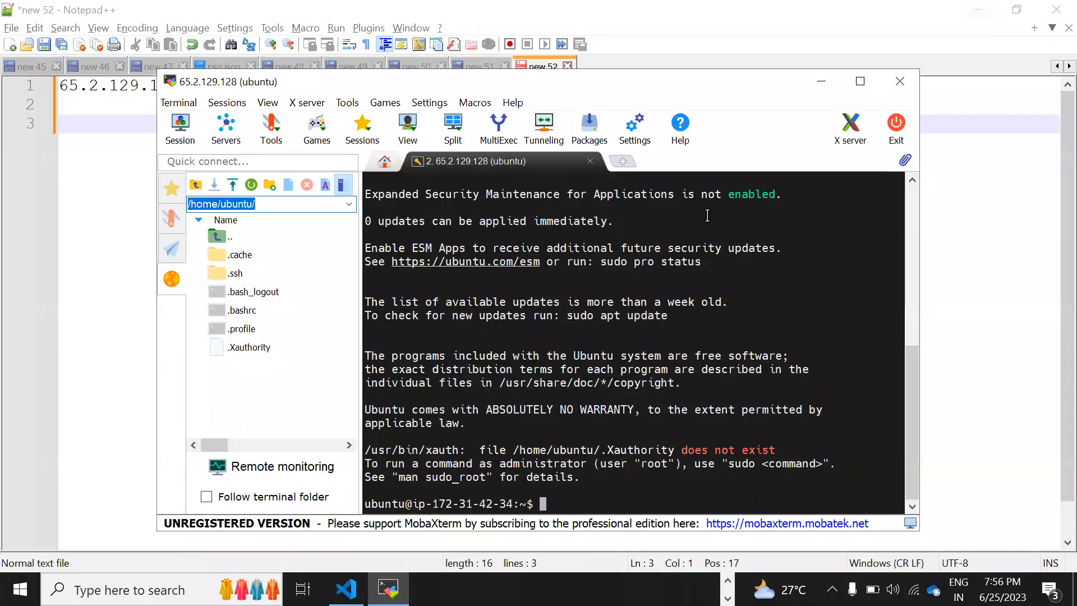
# Maximize the MobaXterm window and focus the ubuntu@ip-172-31-42-34 shell prompt
pyautogui.click(869, 87)
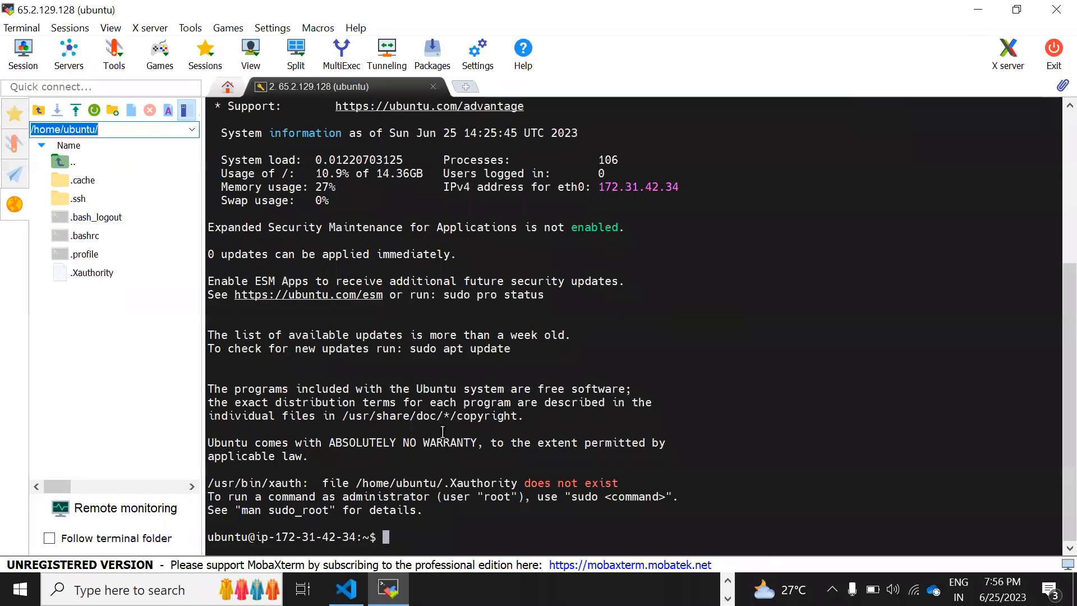
pyautogui.hotkey('alt', 'Tab')
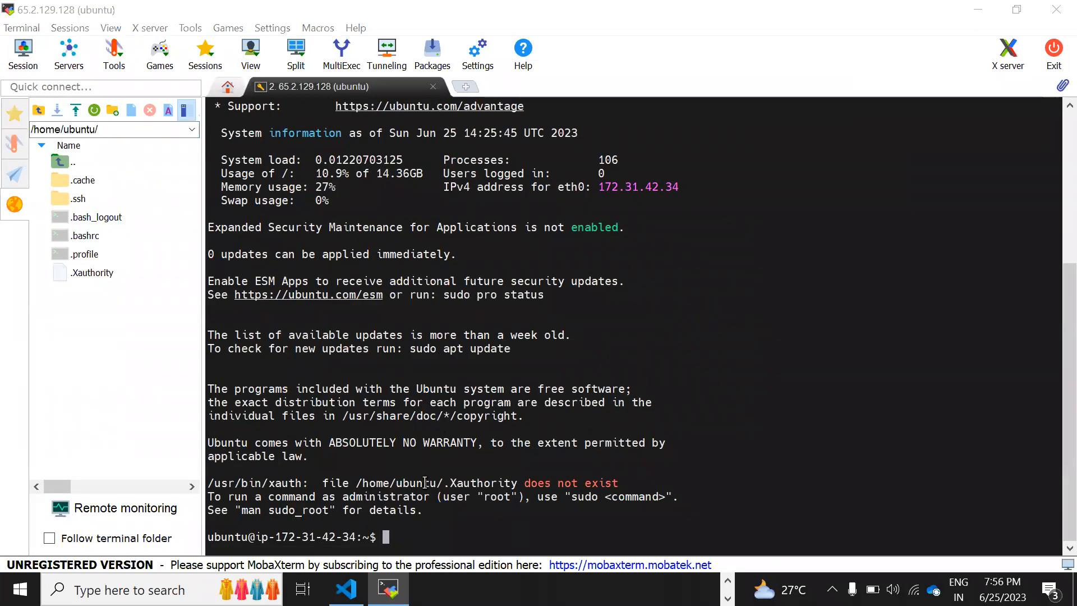
pyautogui.click(394, 537)
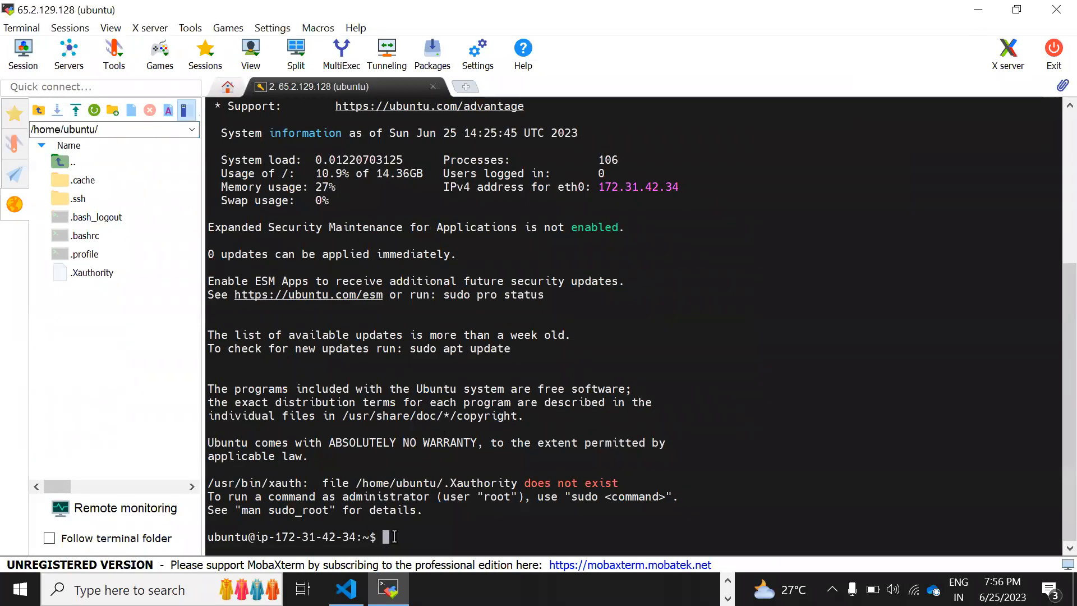